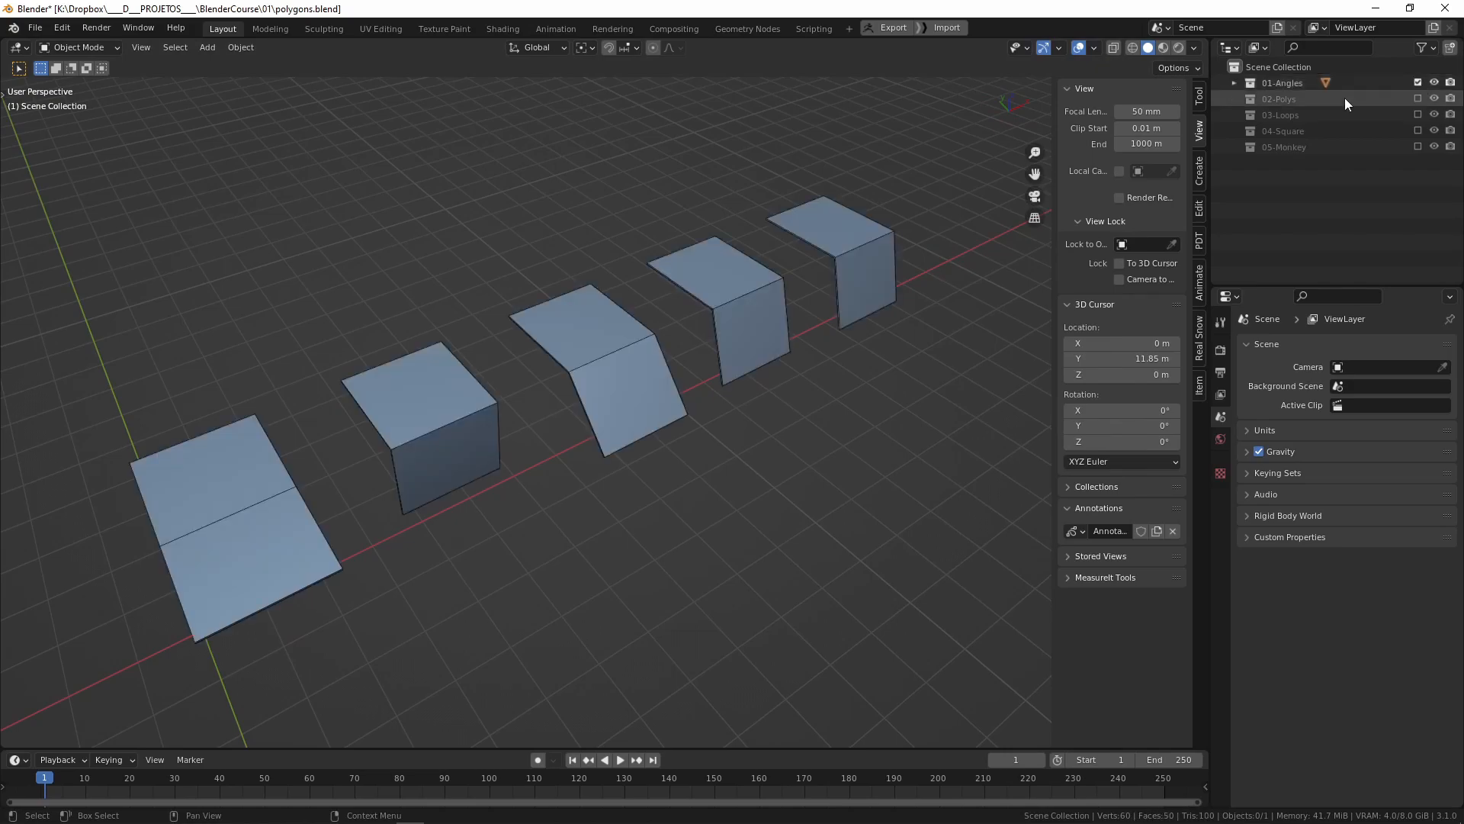
Select all the folded planes and examine their edge angles in Edit Mode before returning to Object Mode.
key(a)
key(Tab)
key(Tab)
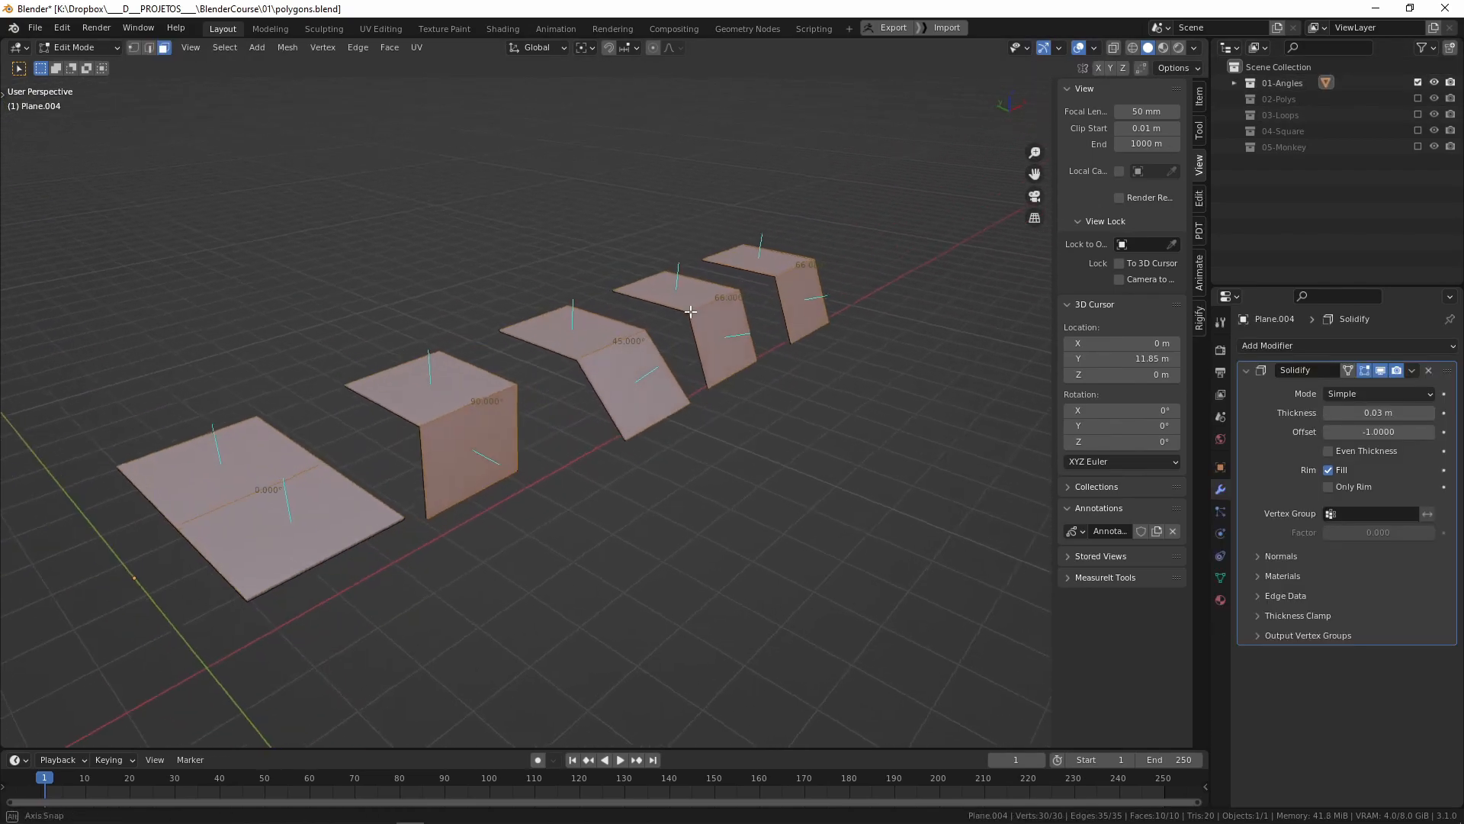
Switch the visible collection from 01-Angles to 02-Polys and select the square plane divided into four faces.
click(1418, 82)
click(1417, 99)
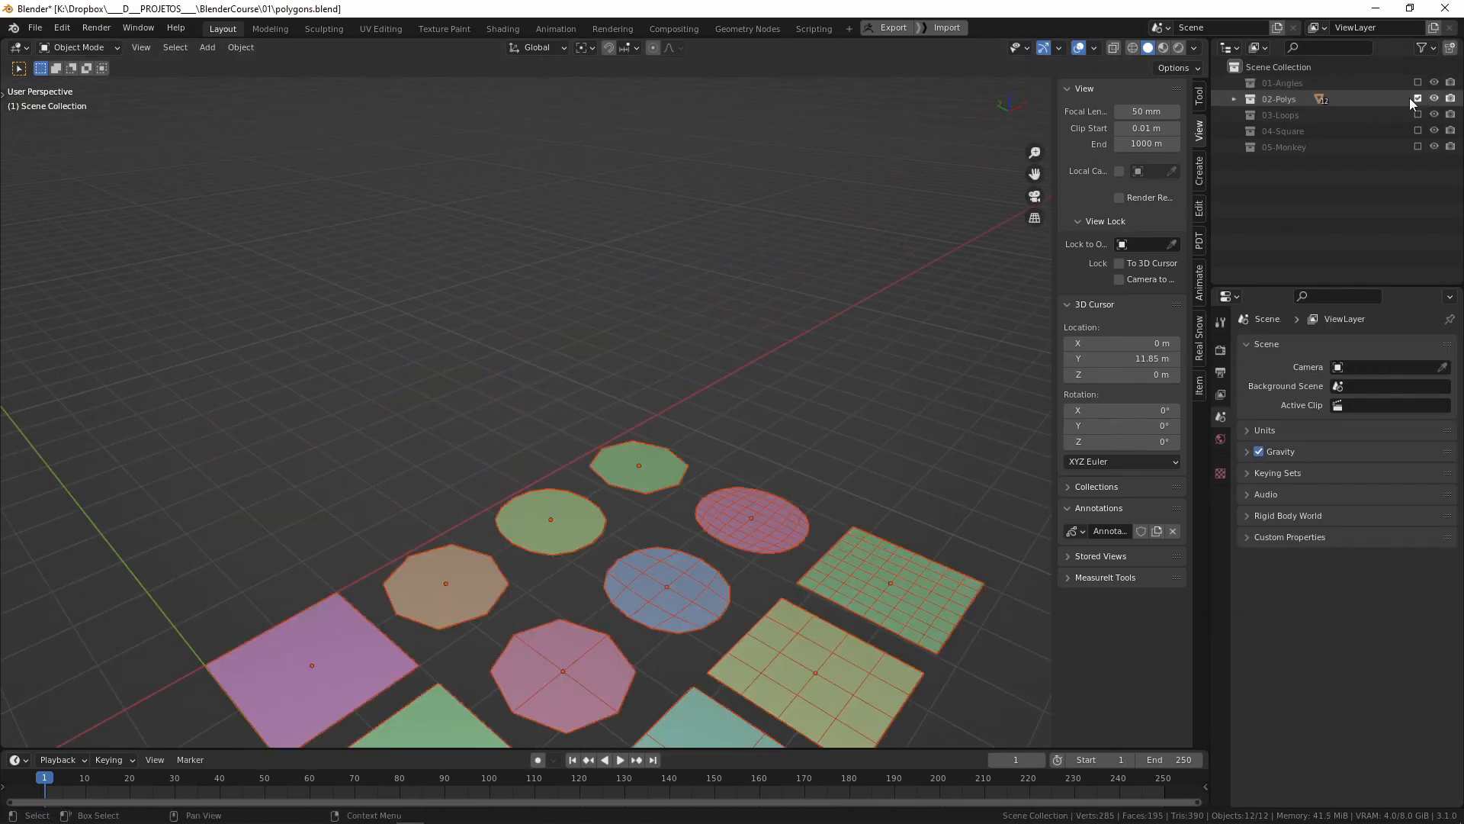
middle_drag(812, 409, 738, 414)
click(395, 515)
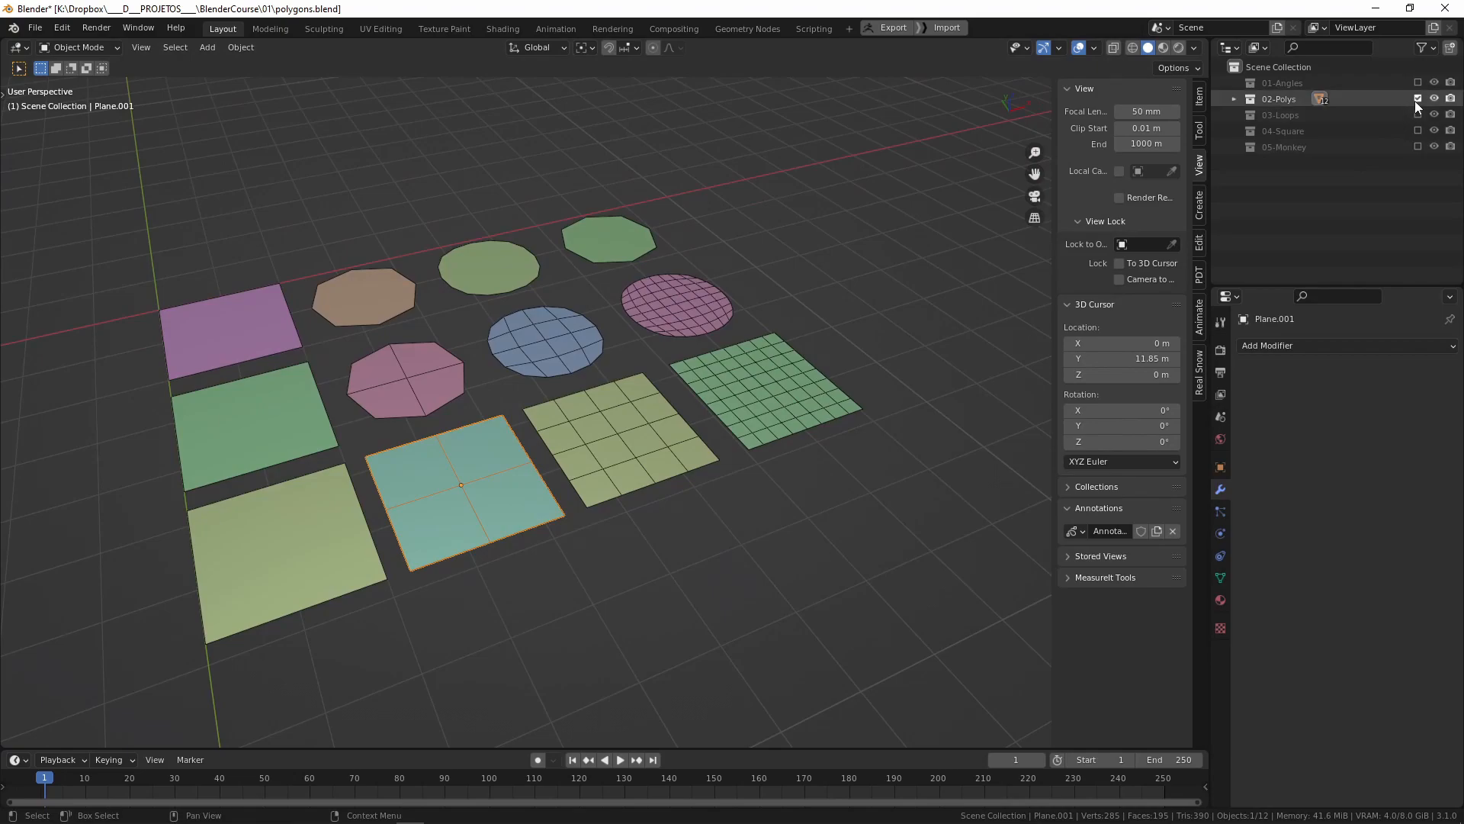
Switch the visible collection from 02-Polys to 03-Loops and select the torus.
click(1418, 99)
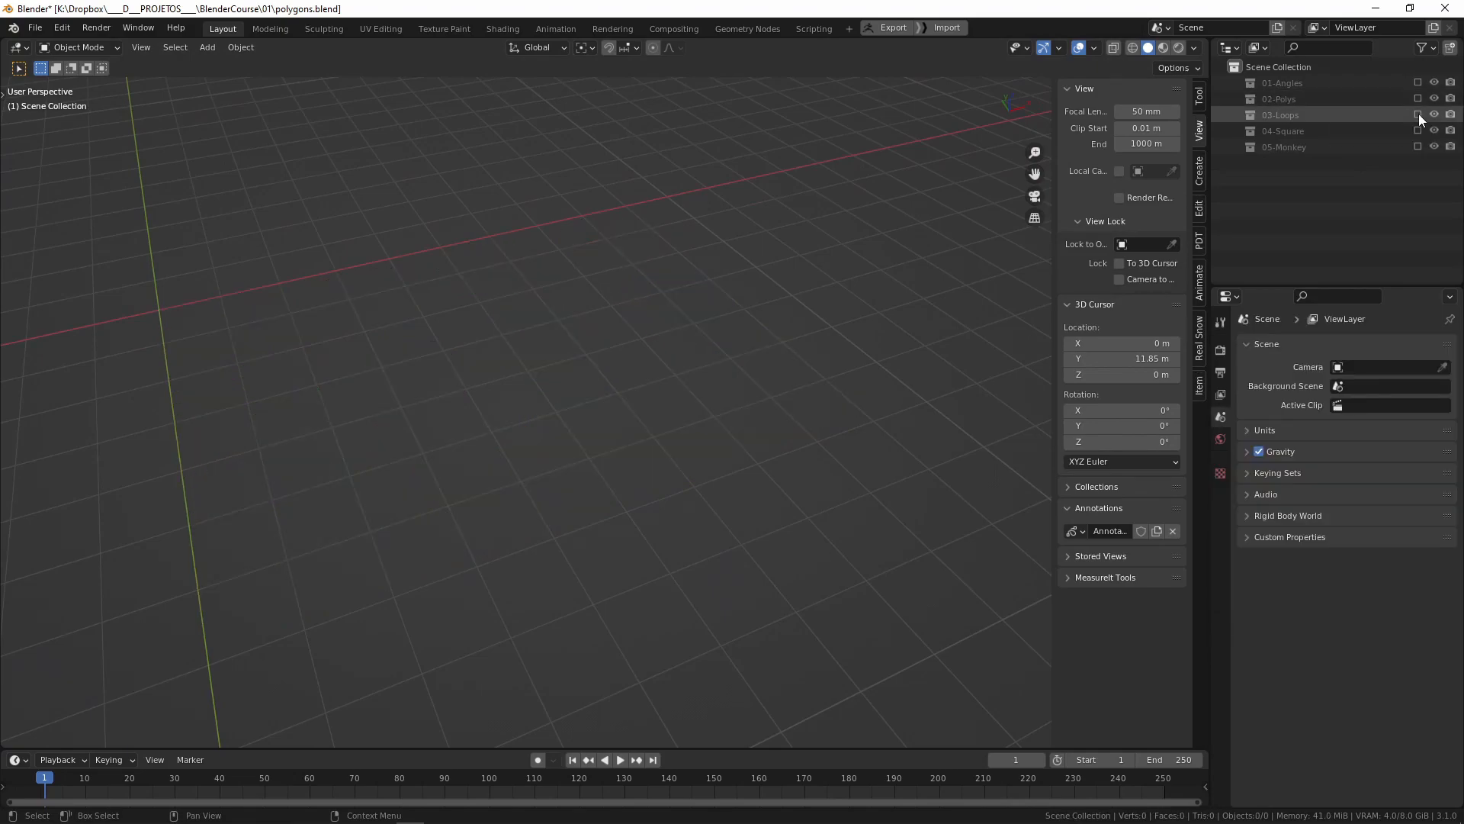
click(1417, 114)
shift+middle_drag(281, 272, 686, 389)
click(763, 370)
shift+middle_drag(831, 379, 670, 396)
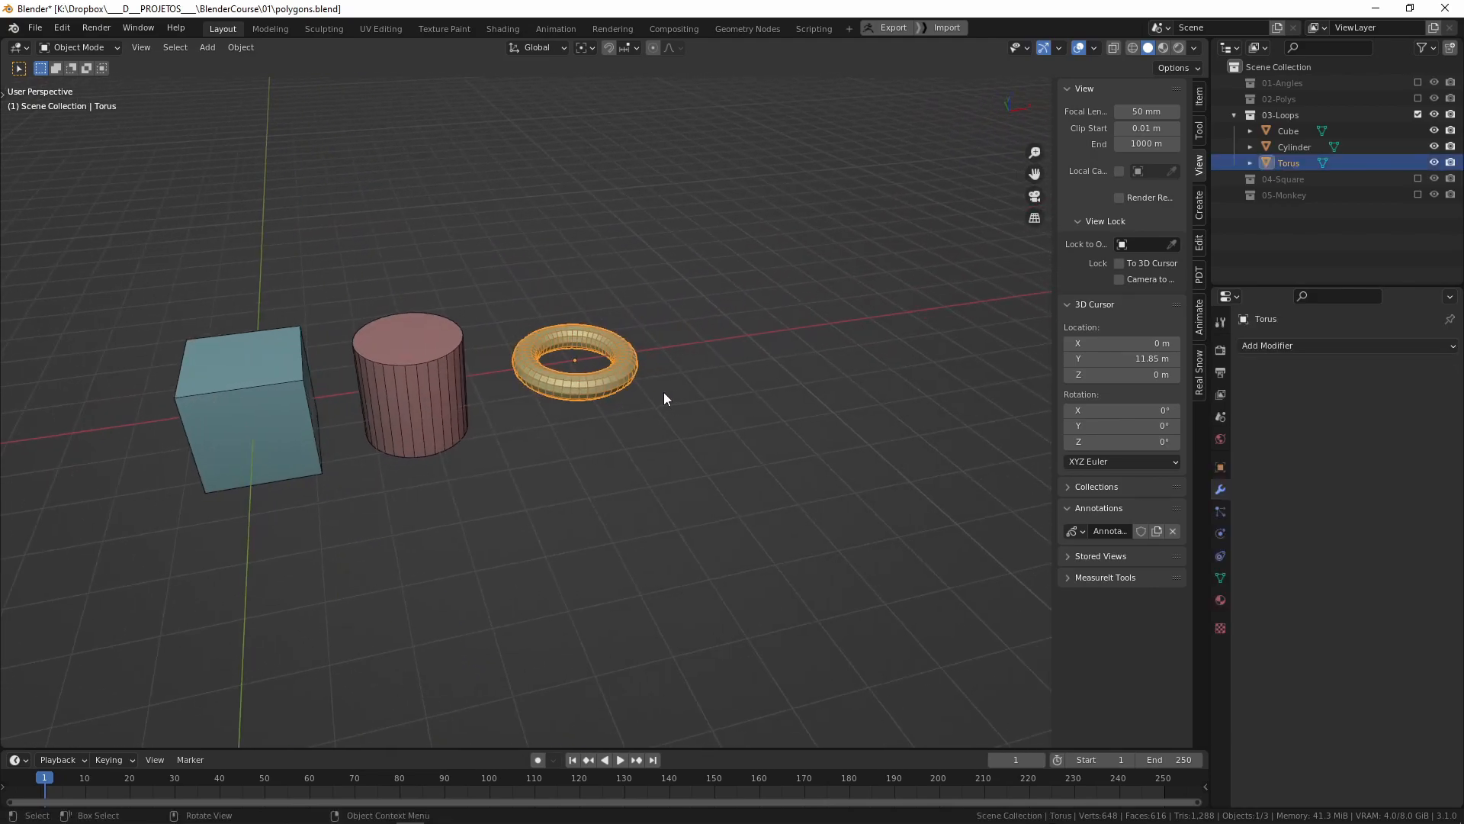
Enter Edit Mode on the torus and turn off the Edge Angle and face normals overlays.
scroll(626, 384, up, 4)
shift+middle_drag(681, 334, 568, 436)
key(Tab)
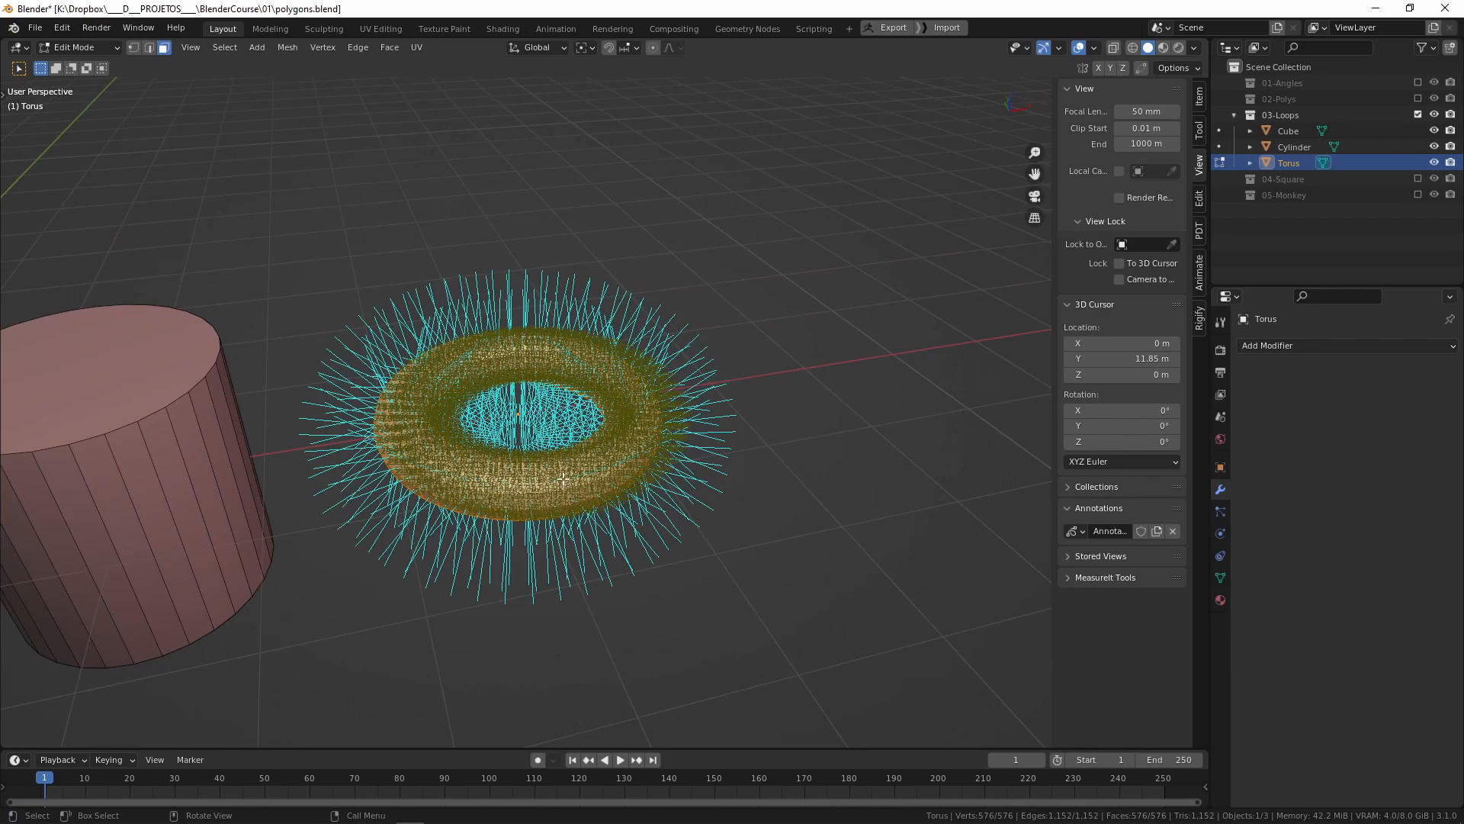
click(1093, 49)
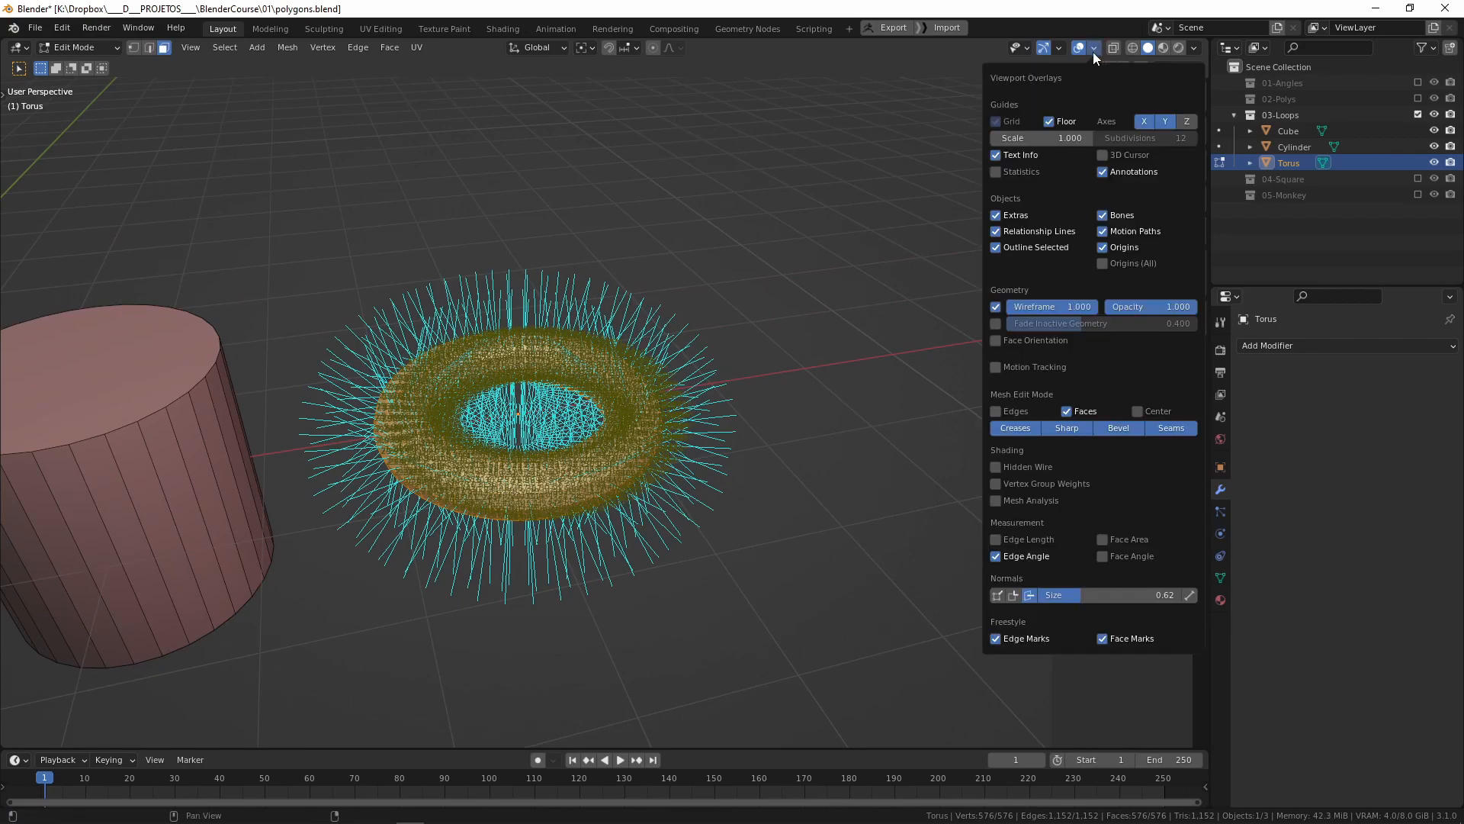
click(997, 556)
click(1030, 597)
Switch to edge selection and pick several consecutive edges one by one across the torus tube.
scroll(628, 443, up, 4)
shift+middle_drag(624, 525, 631, 451)
middle_drag(383, 487, 386, 479)
key(2)
click(351, 496)
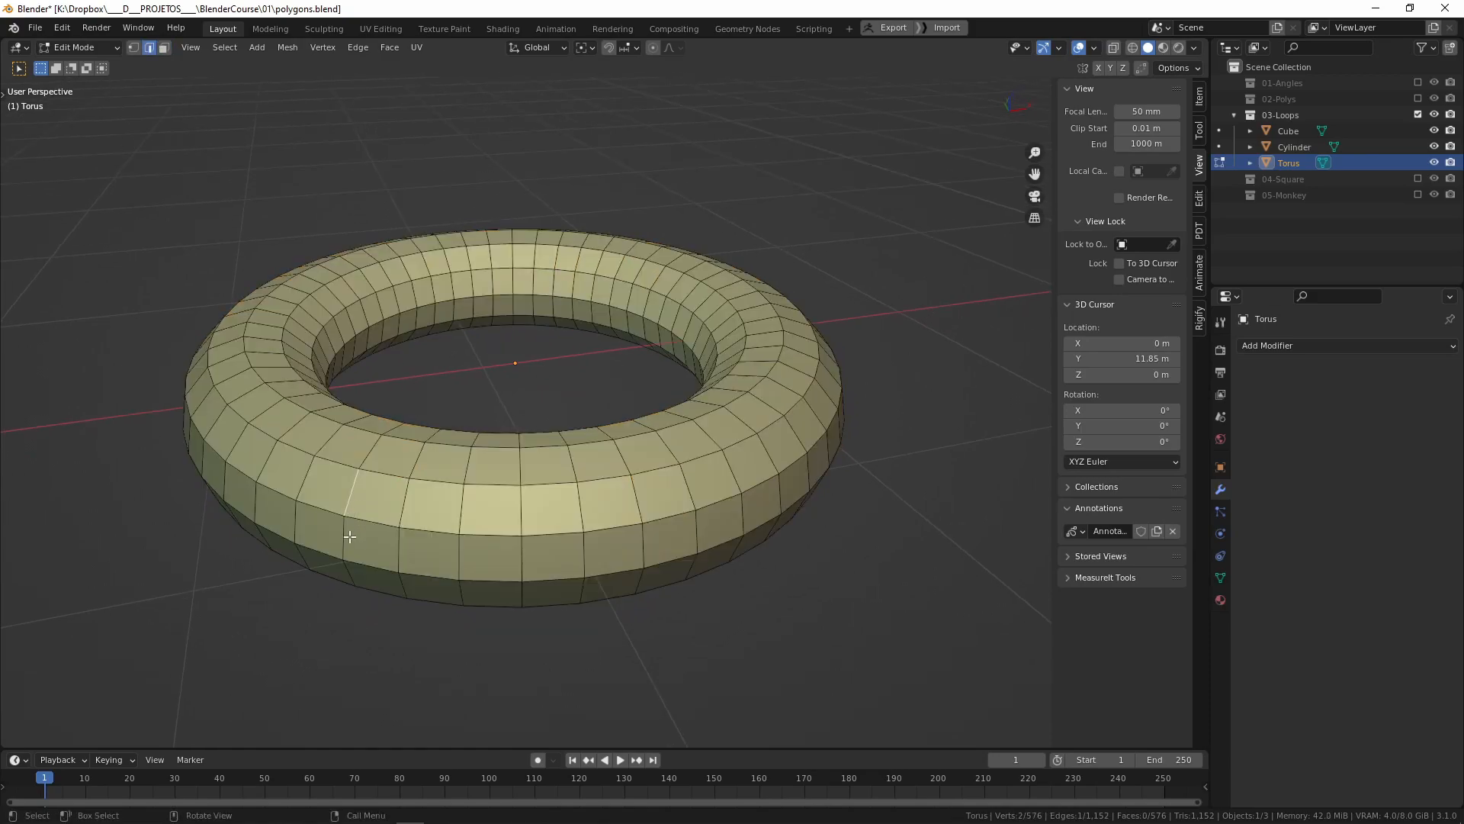
shift+click(369, 453)
shift+click(390, 428)
middle_drag(435, 405, 389, 417)
shift+click(432, 404)
Select the complete edge loop around the tube's cross-section at the front of the torus.
middle_drag(363, 559, 363, 601)
alt+click(398, 547)
alt+click(472, 577)
alt+click(520, 562)
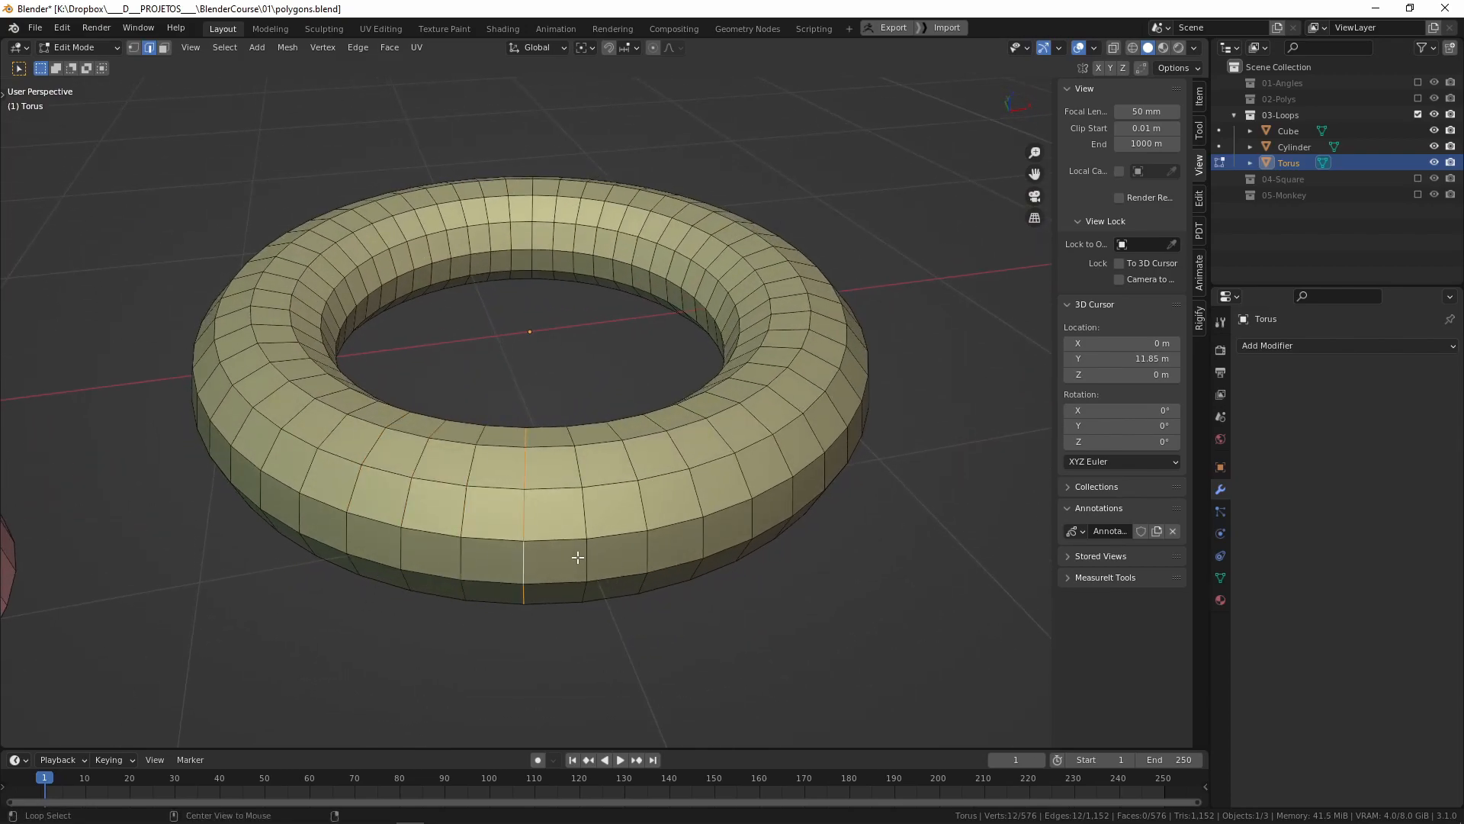
Select two consecutive edges on the torus's lower outer ring and extend the selection repeatedly around the whole ring.
click(611, 584)
ctrl+click(671, 570)
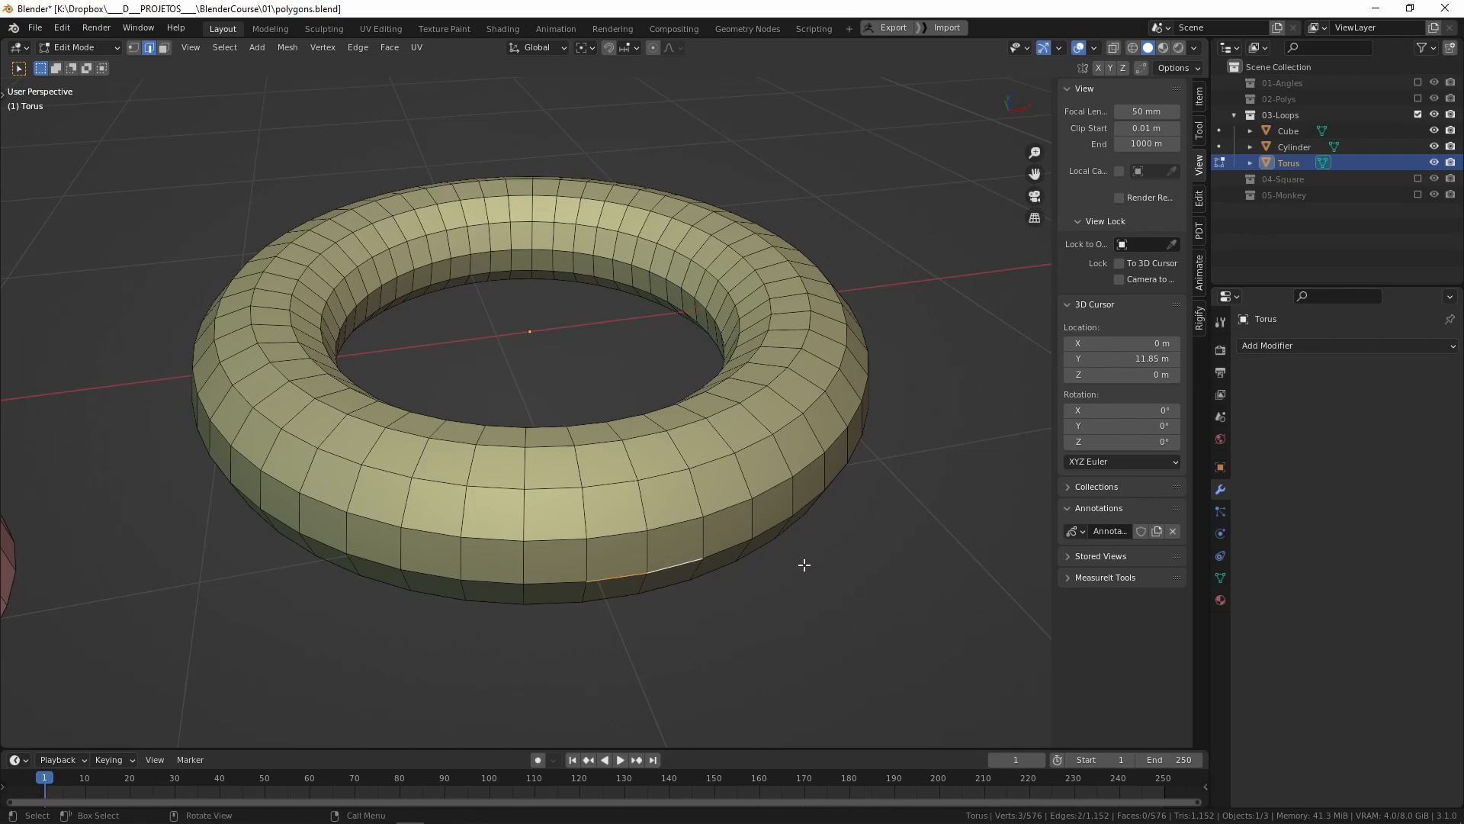
ctrl+click(894, 544)
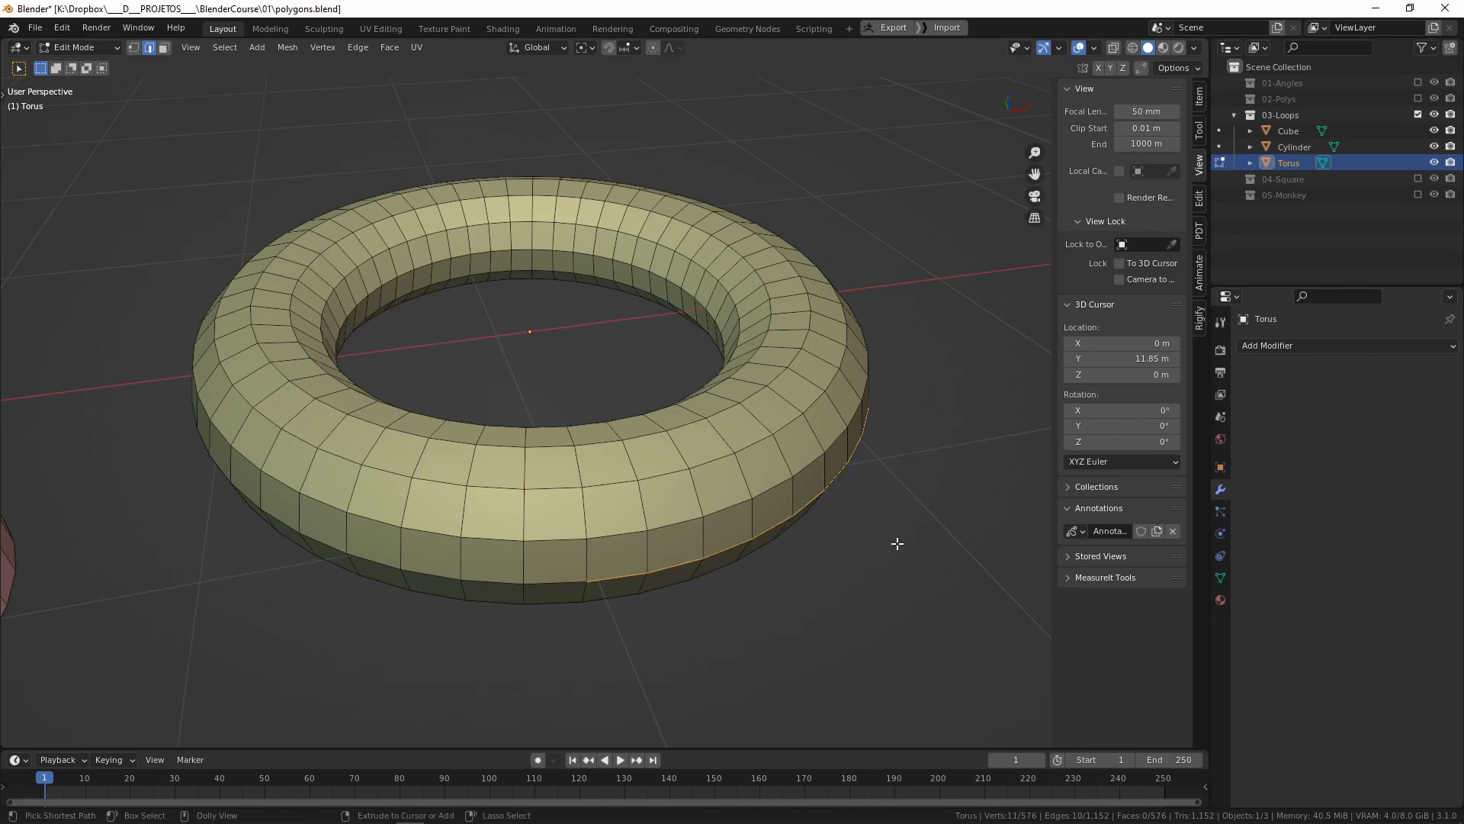
key(ctrl+shift+KP_Add)
key(ctrl+shift+KP_Add)
key(ctrl+shift+KP_Add)
key(ctrl+shift+KP_Add)
key(ctrl+shift+KP_Add)
key(ctrl+shift+KP_Add)
key(ctrl+shift+KP_Add)
key(ctrl+shift+KP_Add)
key(ctrl+shift+KP_Add)
key(ctrl+shift+KP_Add)
key(ctrl+shift+KP_Add)
key(ctrl+shift+KP_Add)
key(ctrl+shift+KP_Add)
key(ctrl+shift+KP_Add)
key(ctrl+shift+KP_Add)
key(ctrl+shift+KP_Add)
key(ctrl+shift+KP_Add)
key(ctrl+shift+KP_Add)
key(ctrl+shift+KP_Add)
key(ctrl+shift+KP_Add)
middle_drag(604, 574, 552, 582)
scroll(552, 582, down, 5)
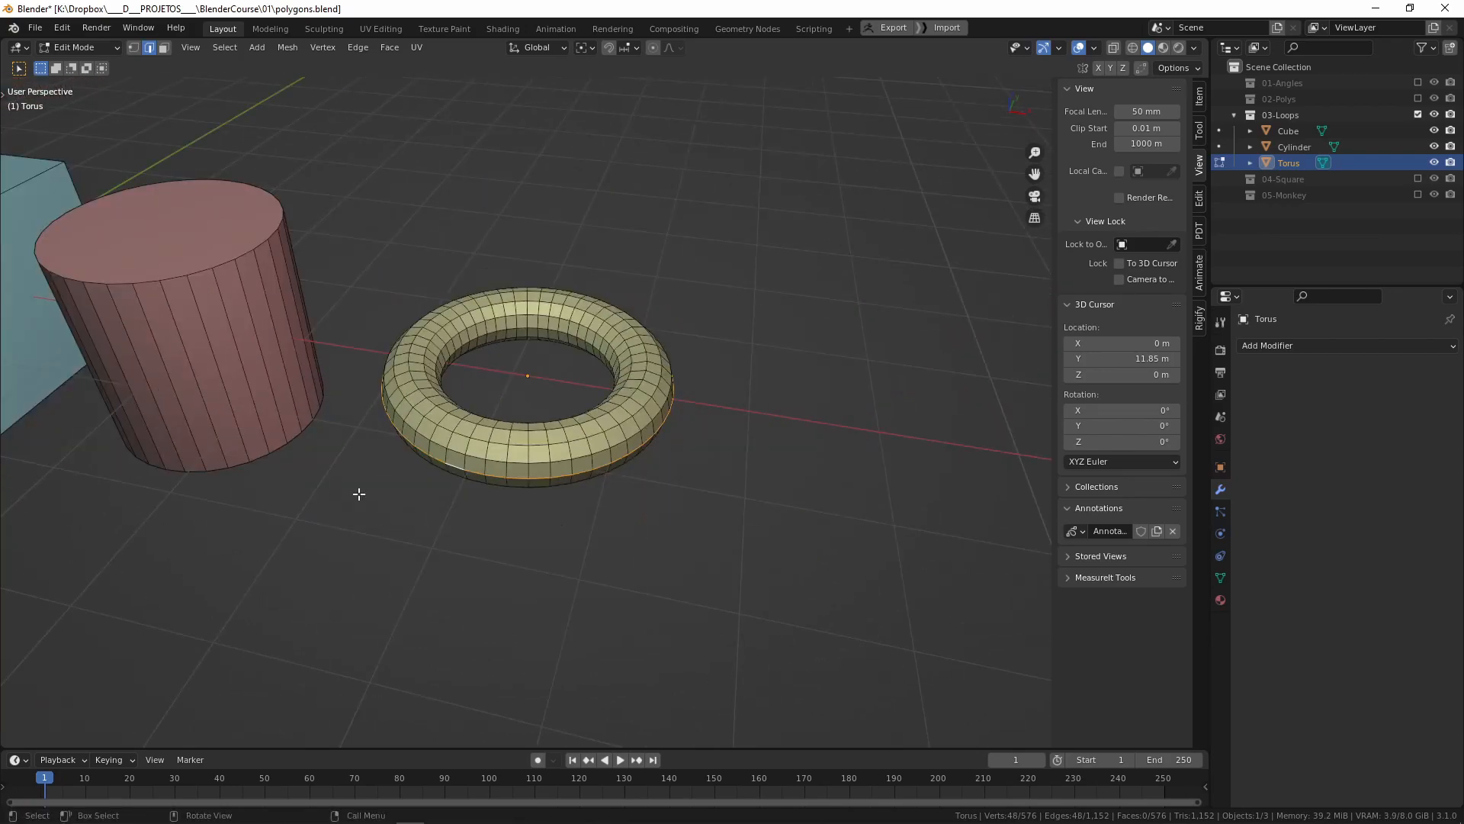
shift+middle_drag(379, 510, 497, 521)
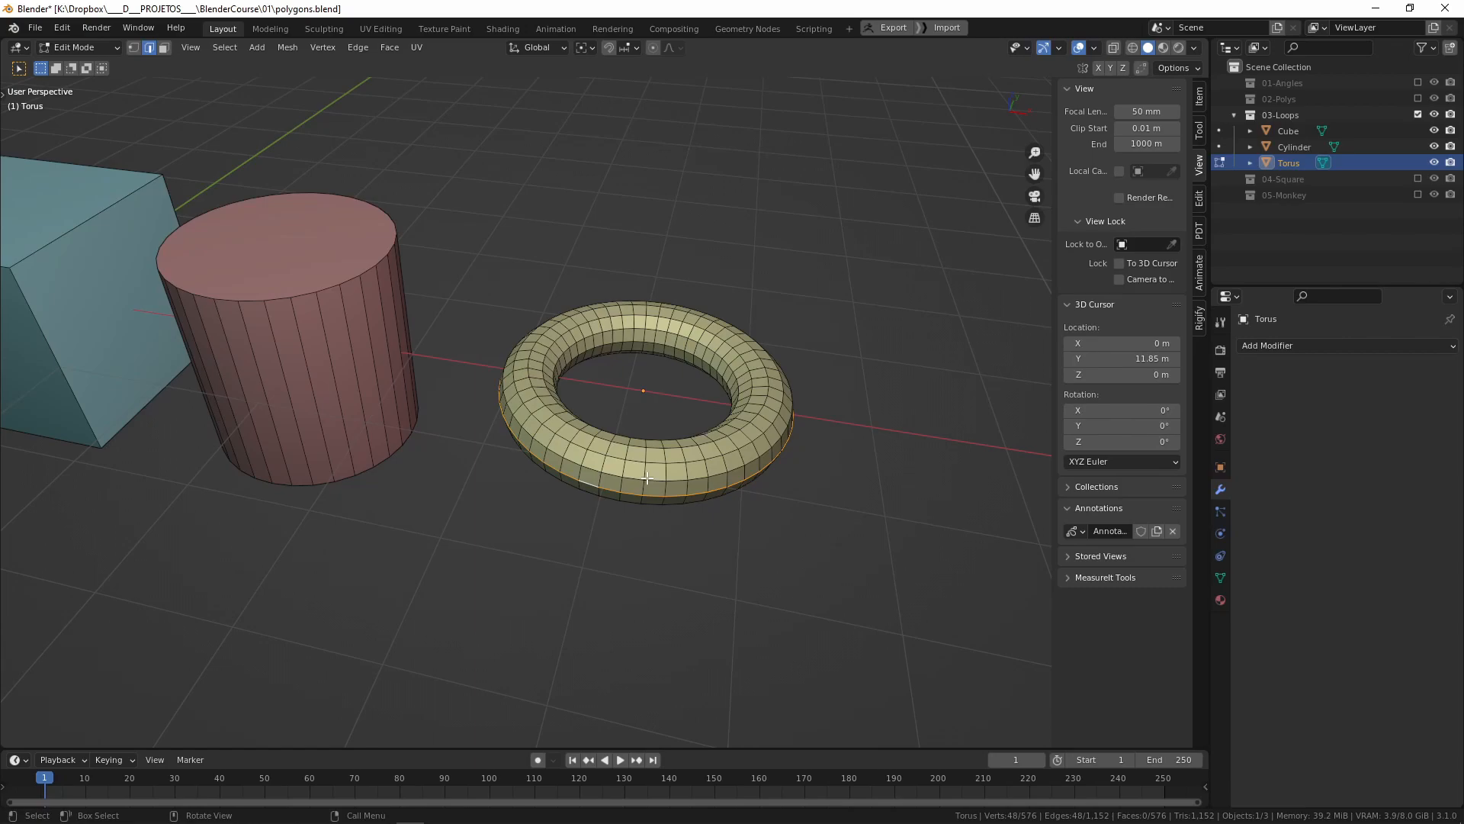
Select three neighbouring edge loops running lengthwise around the upper side of the torus.
scroll(657, 399, up, 8)
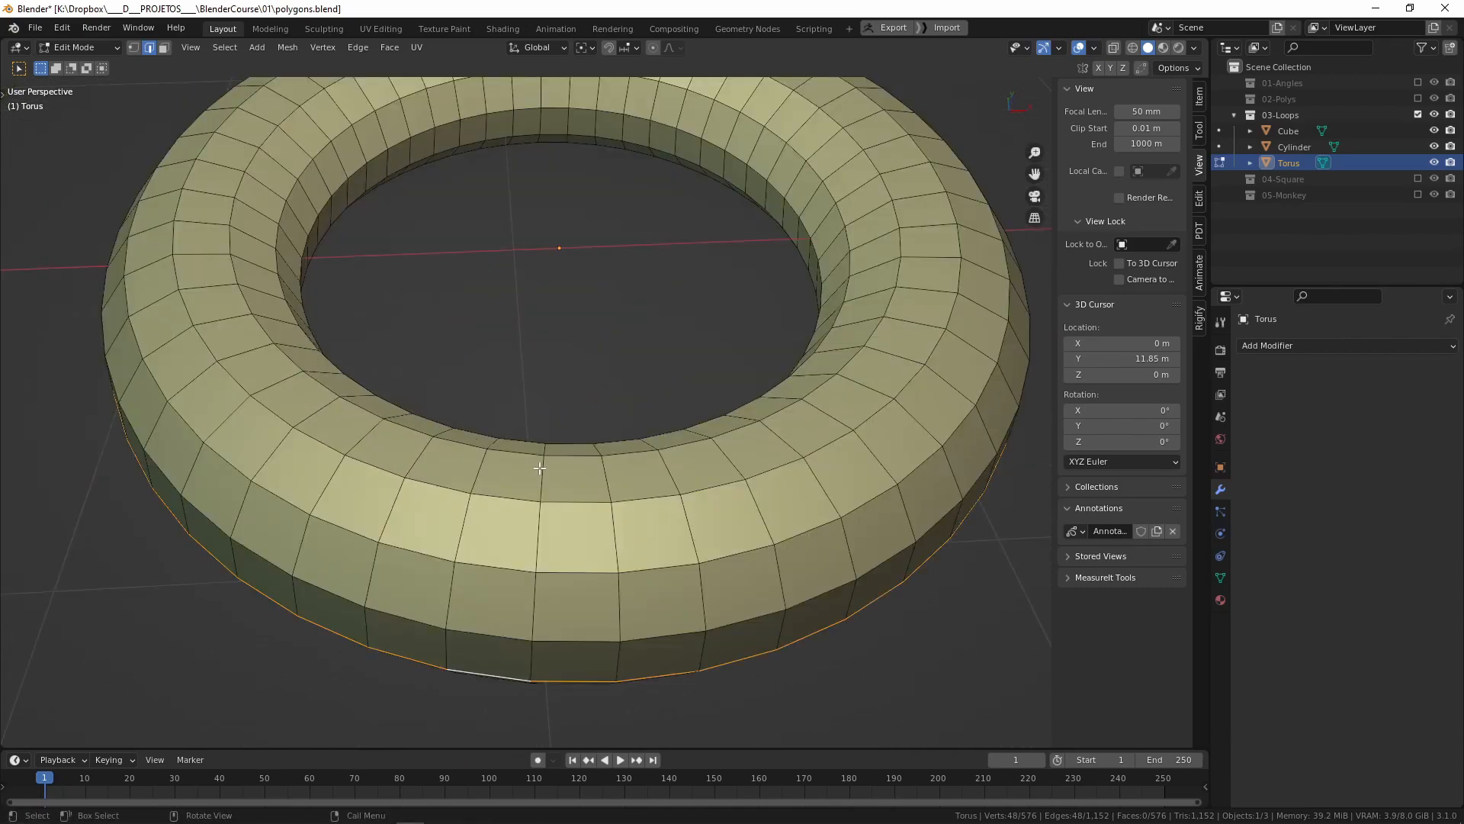
scroll(534, 477, down, 5)
middle_drag(540, 492, 457, 500)
alt+click(459, 500)
alt+click(467, 465)
alt+shift+click(474, 434)
alt+shift+click(480, 416)
middle_drag(452, 358, 344, 285)
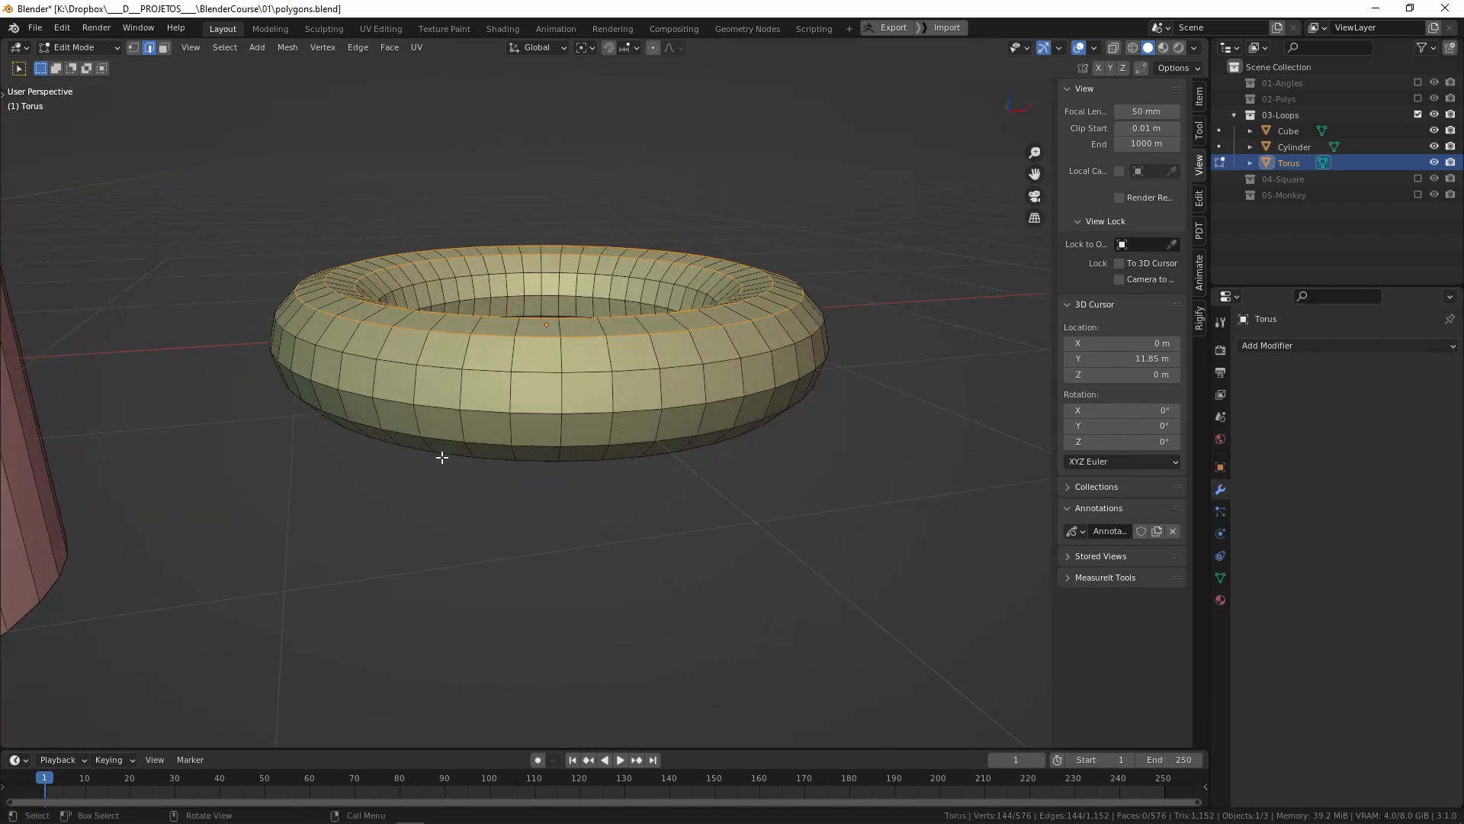
middle_drag(727, 258, 572, 206)
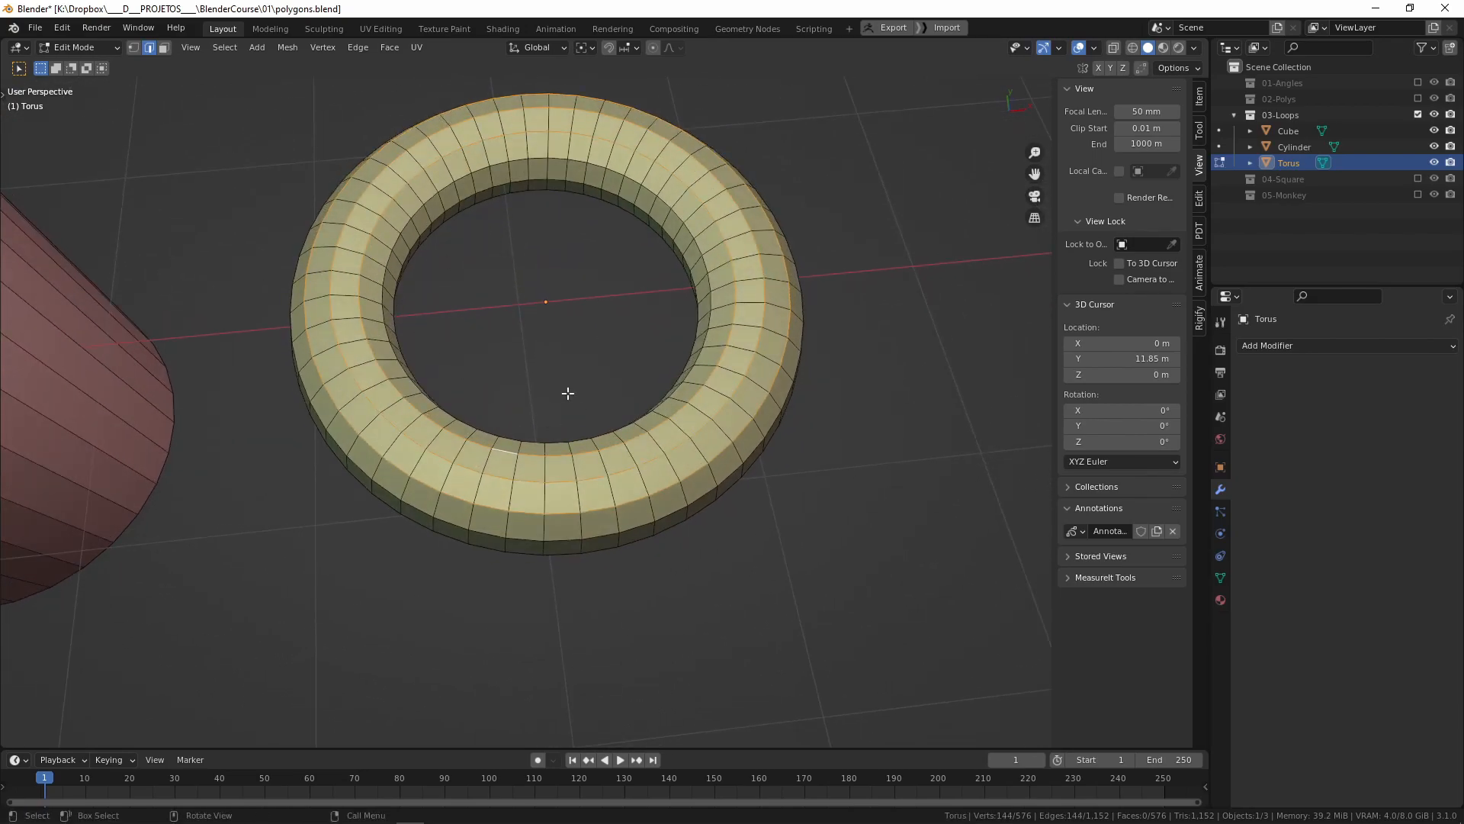
Select five adjacent cross-section edge loops around the tube at the front of the torus.
scroll(520, 356, down, 4)
middle_drag(233, 418, 428, 320)
scroll(562, 325, up, 2)
shift+middle_drag(617, 290, 511, 412)
shift+middle_drag(870, 451, 695, 453)
scroll(646, 459, up, 3)
scroll(694, 454, up, 1)
alt+click(486, 506)
alt+shift+click(525, 523)
alt+shift+click(575, 545)
alt+shift+click(621, 546)
alt+shift+click(689, 562)
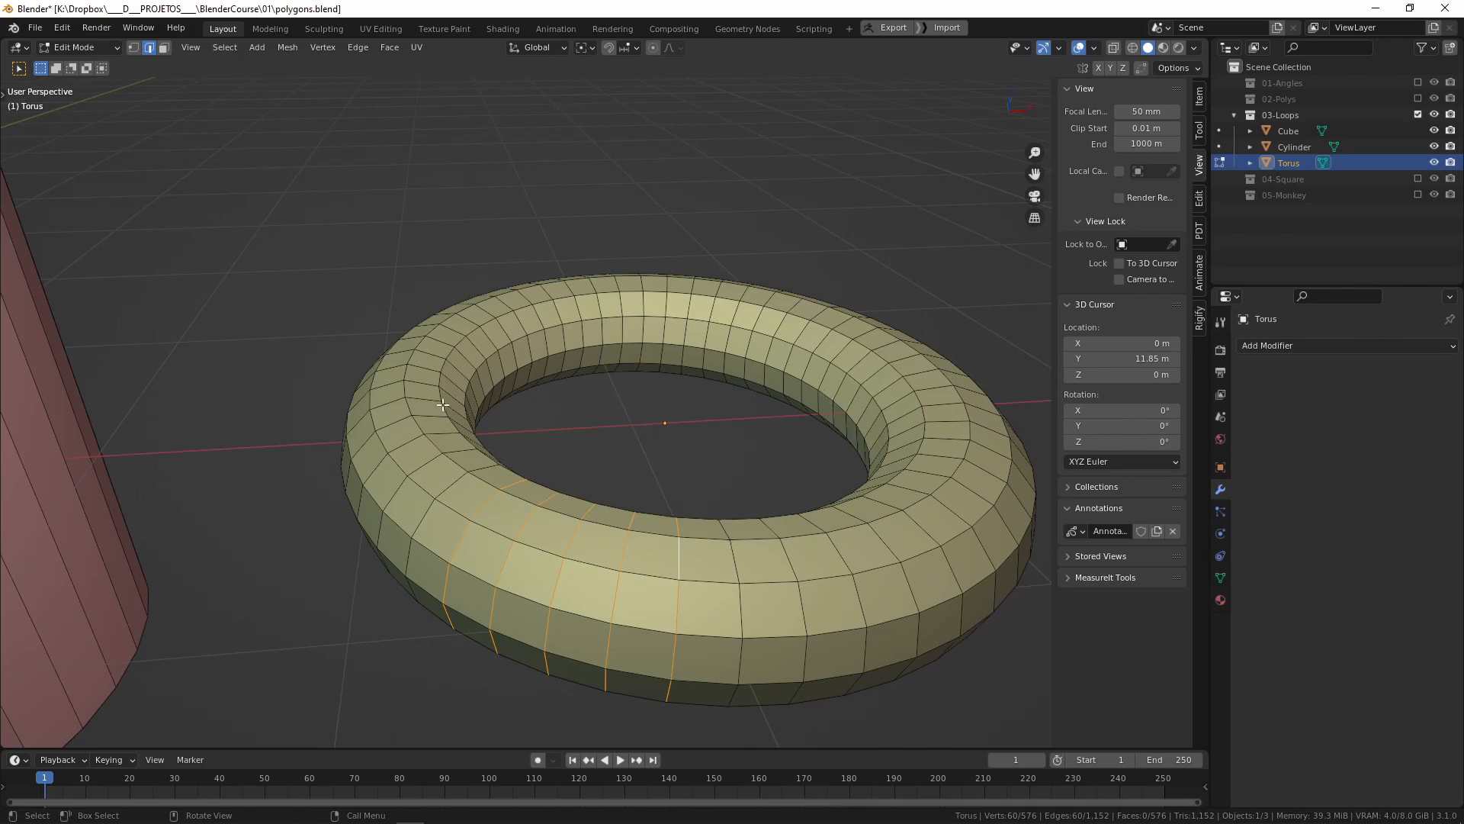
Leave the torus, enter Edit Mode on the cylinder and select the edge loop around its upper rim.
scroll(565, 406, down, 5)
middle_drag(591, 424, 611, 438)
shift+middle_drag(261, 414, 457, 385)
middle_drag(457, 385, 427, 334)
key(Tab)
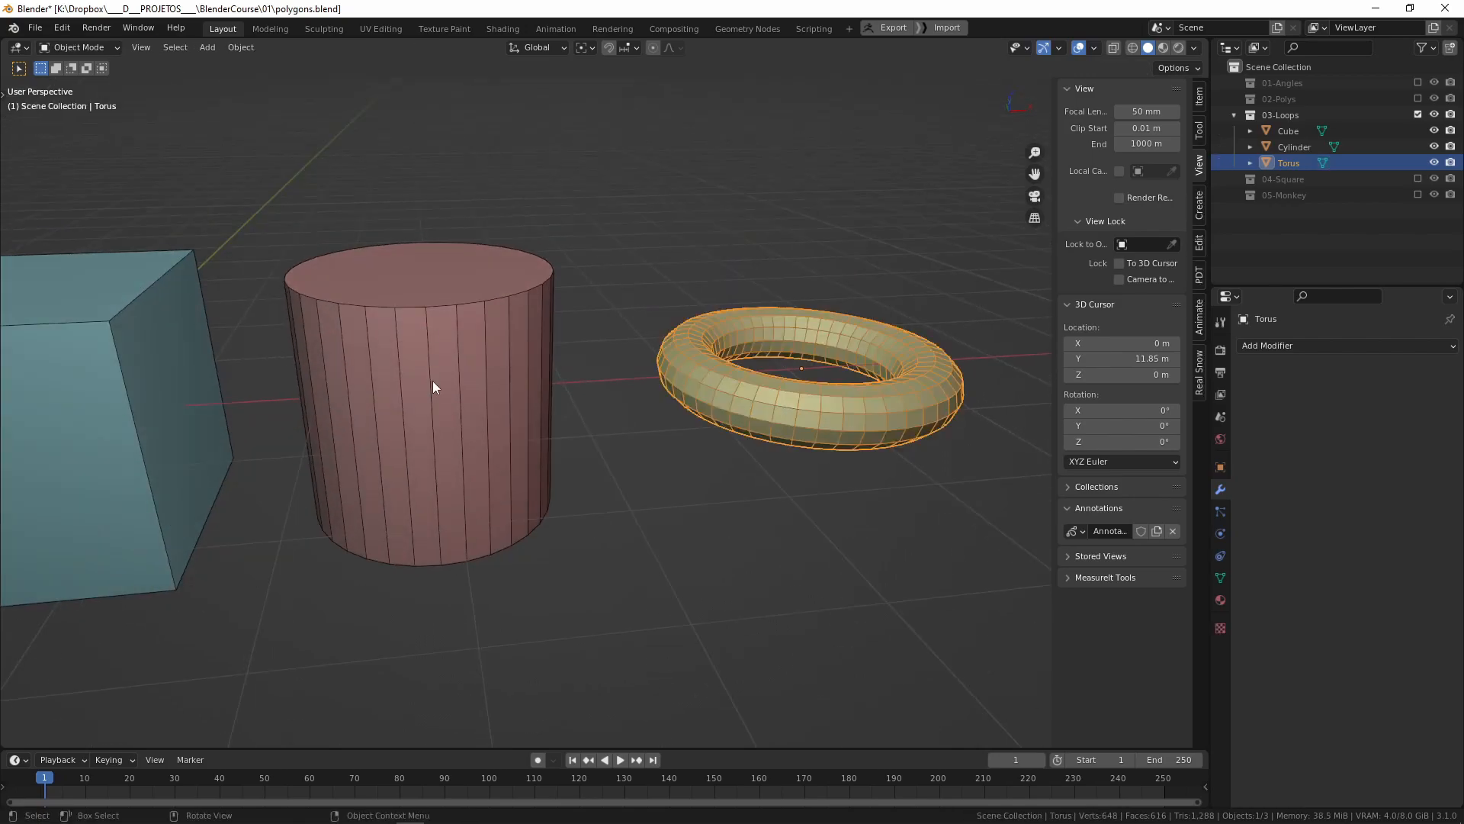
click(432, 381)
scroll(513, 411, up, 4)
shift+middle_drag(290, 412, 515, 387)
scroll(482, 396, down, 3)
key(Tab)
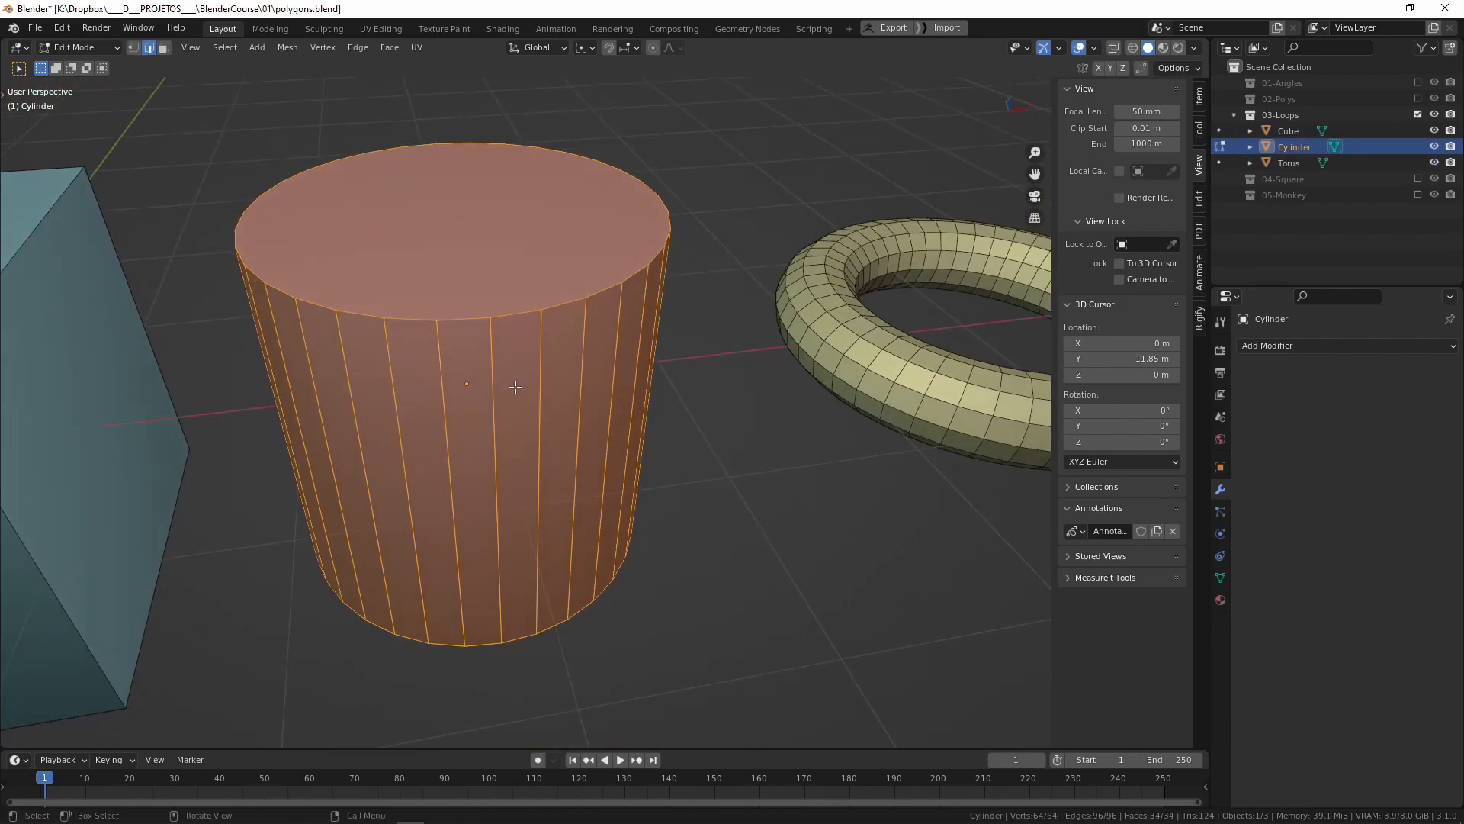
alt+click(462, 318)
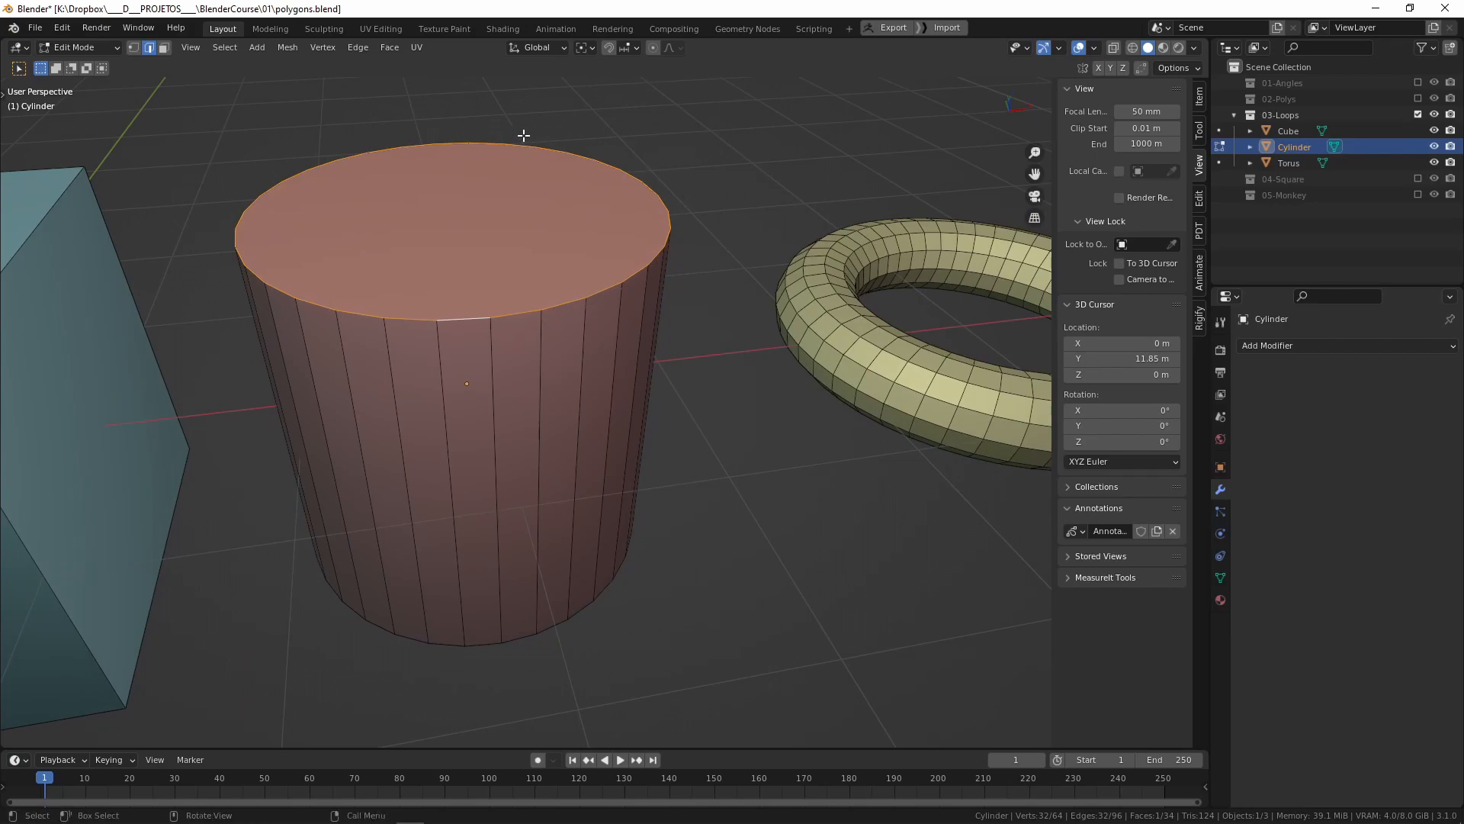
middle_drag(247, 245, 282, 206)
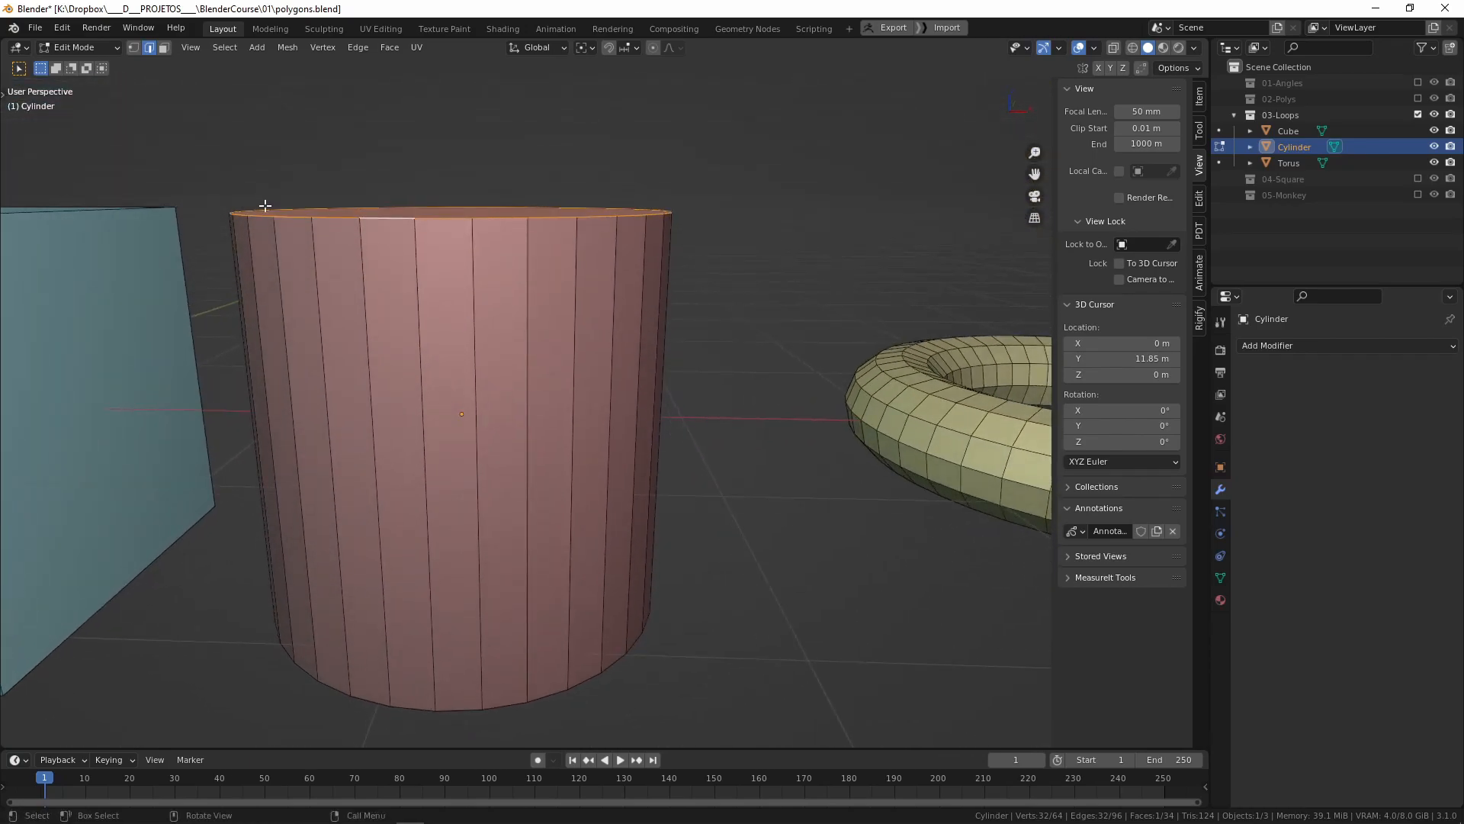
Select vertical edges of the cylinder's side one after another, ending with a single edge selected.
middle_drag(474, 546, 532, 438)
click(534, 439)
click(585, 427)
click(635, 445)
click(663, 460)
click(626, 462)
click(583, 473)
click(538, 482)
click(491, 484)
click(433, 485)
click(406, 487)
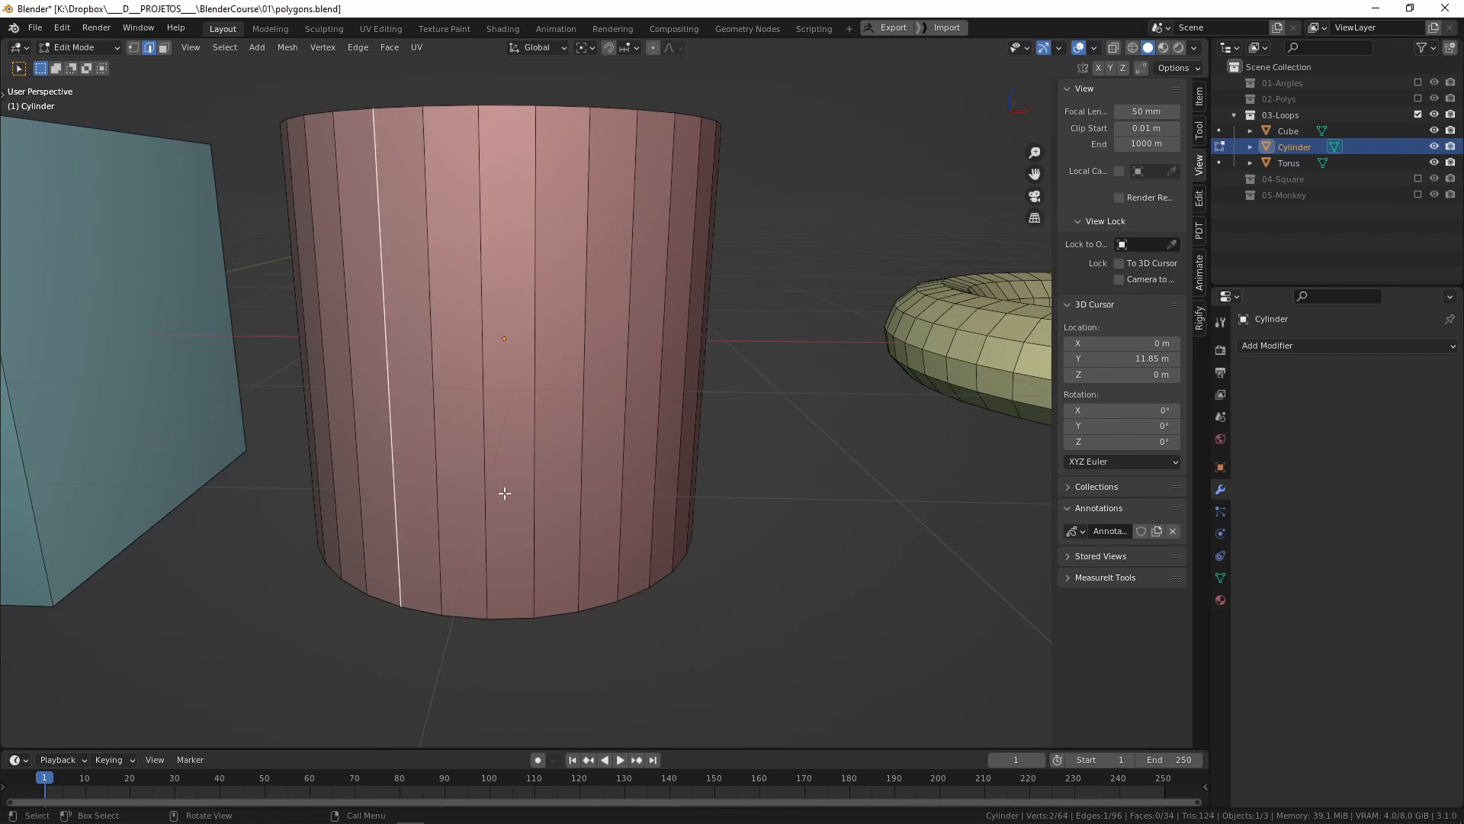
Add six evenly spaced horizontal loop cuts around the cylinder's side without sliding them.
scroll(602, 425, down, 3)
alt+middle_drag(602, 424, 567, 398)
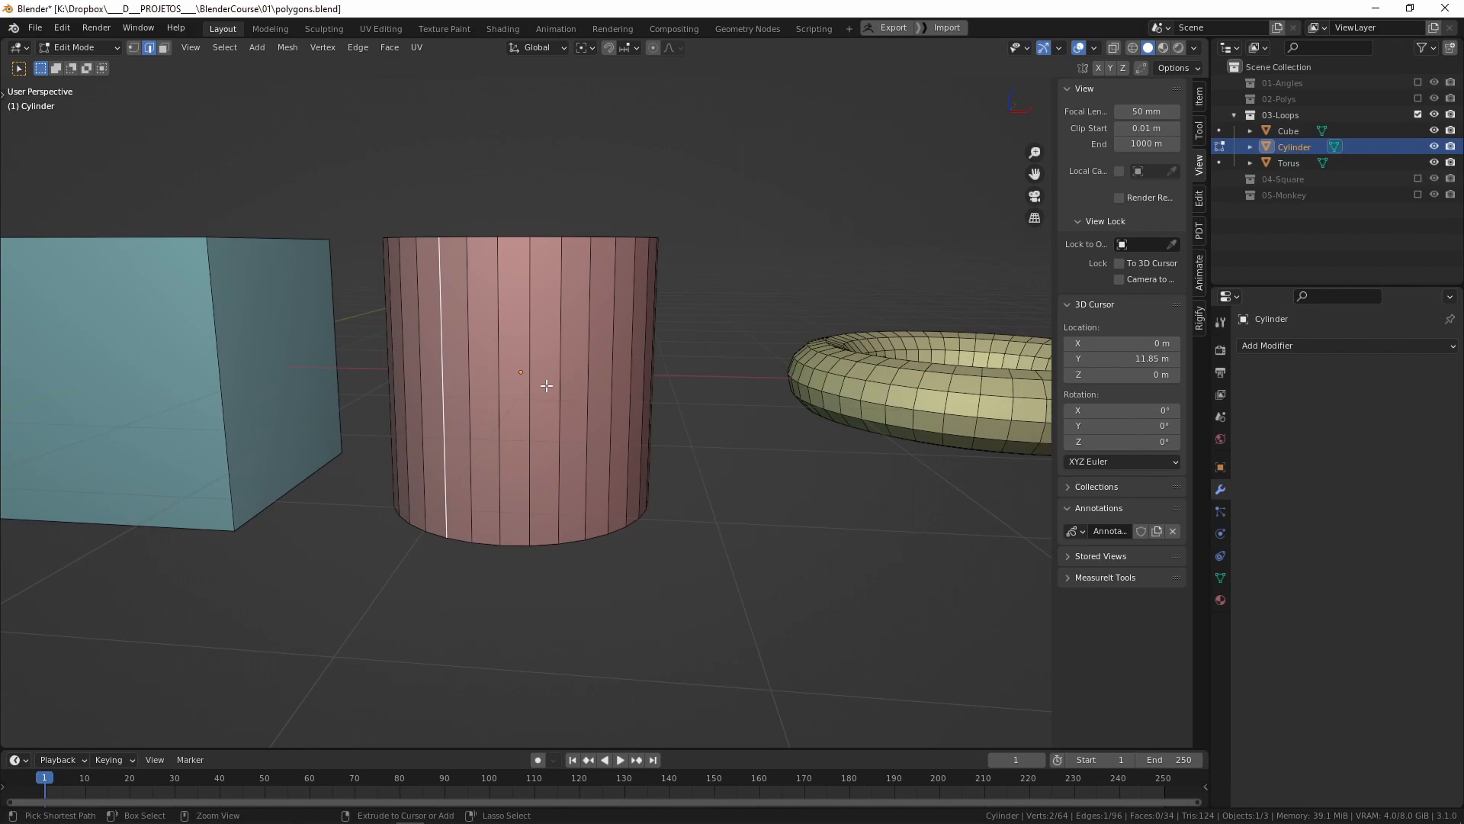
scroll(540, 386, up, 3)
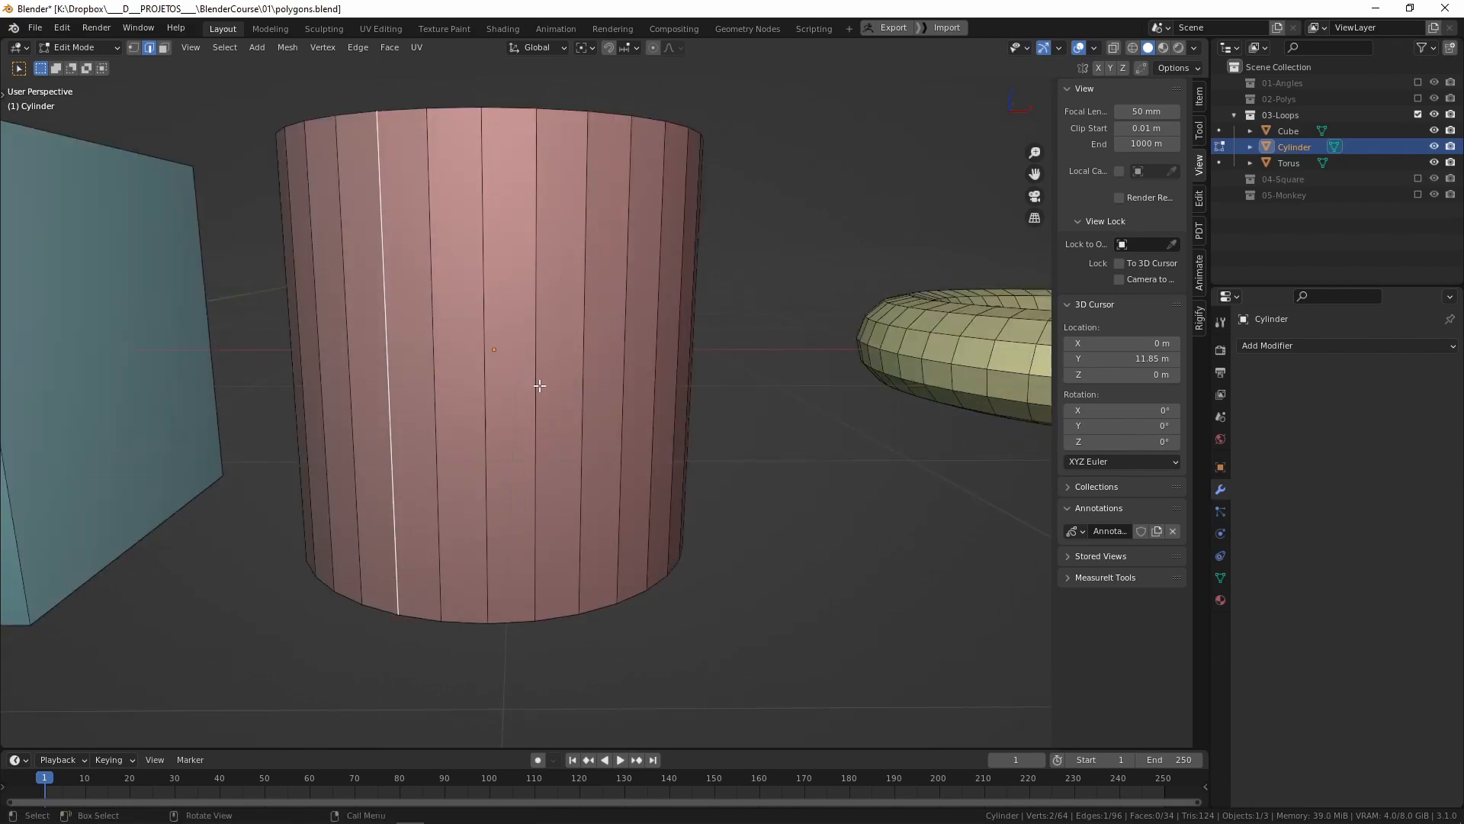
key(ctrl+r)
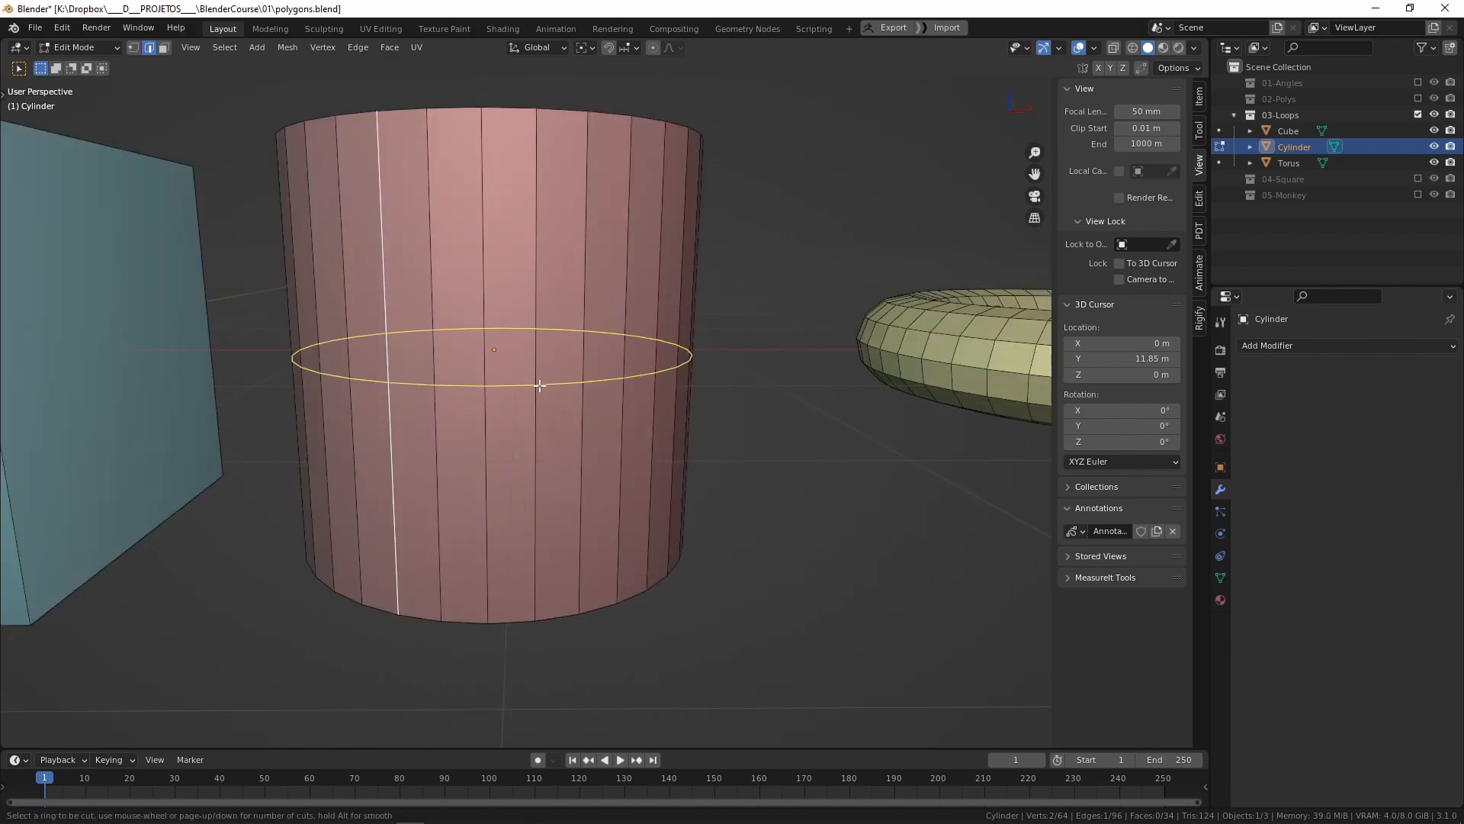
scroll(539, 412, up, 2)
scroll(539, 414, down, 2)
scroll(538, 415, up, 5)
scroll(538, 420, down, 4)
scroll(537, 420, up, 6)
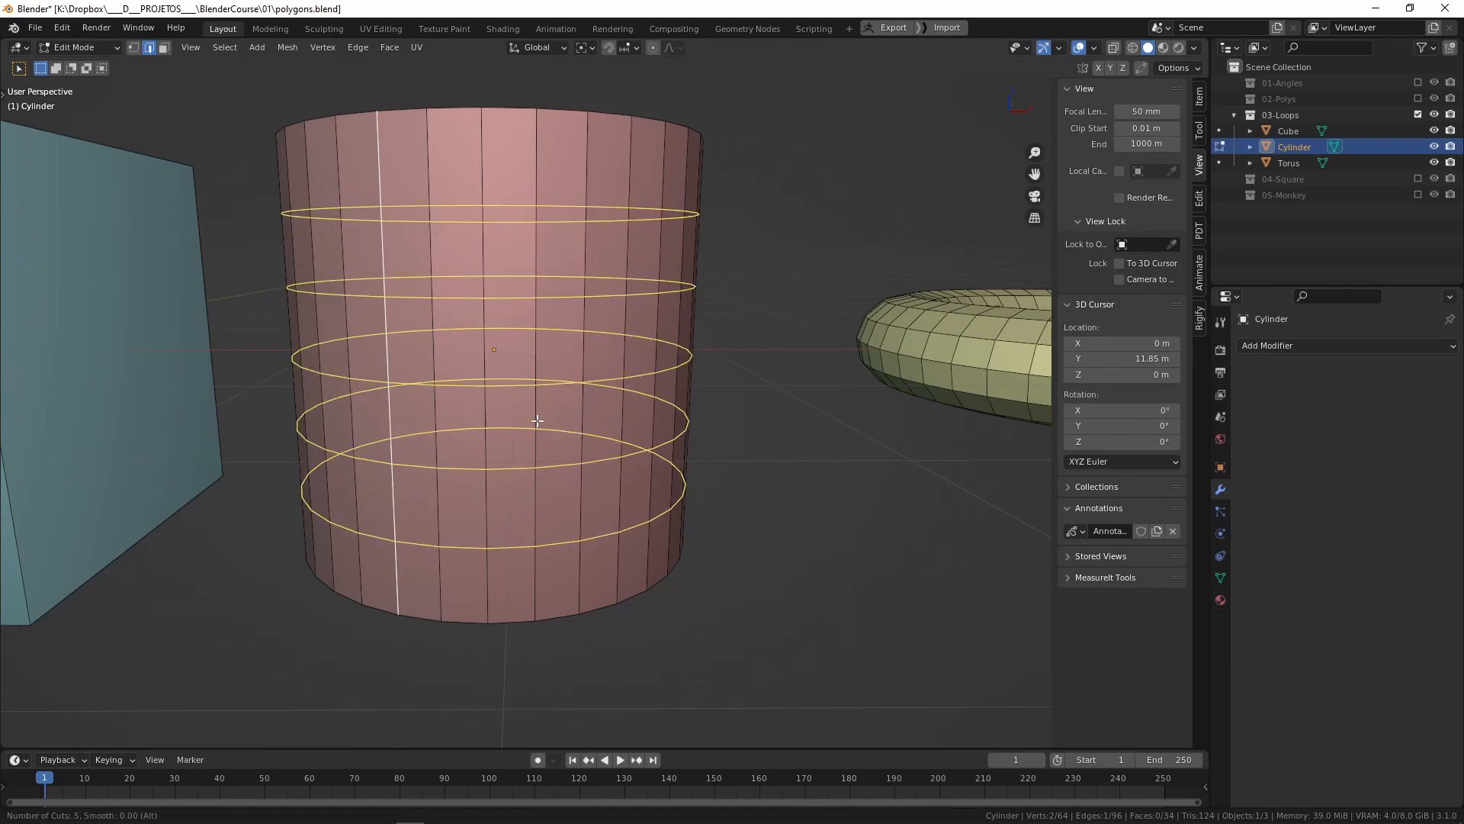
scroll(537, 420, down, 3)
scroll(537, 420, down, 3)
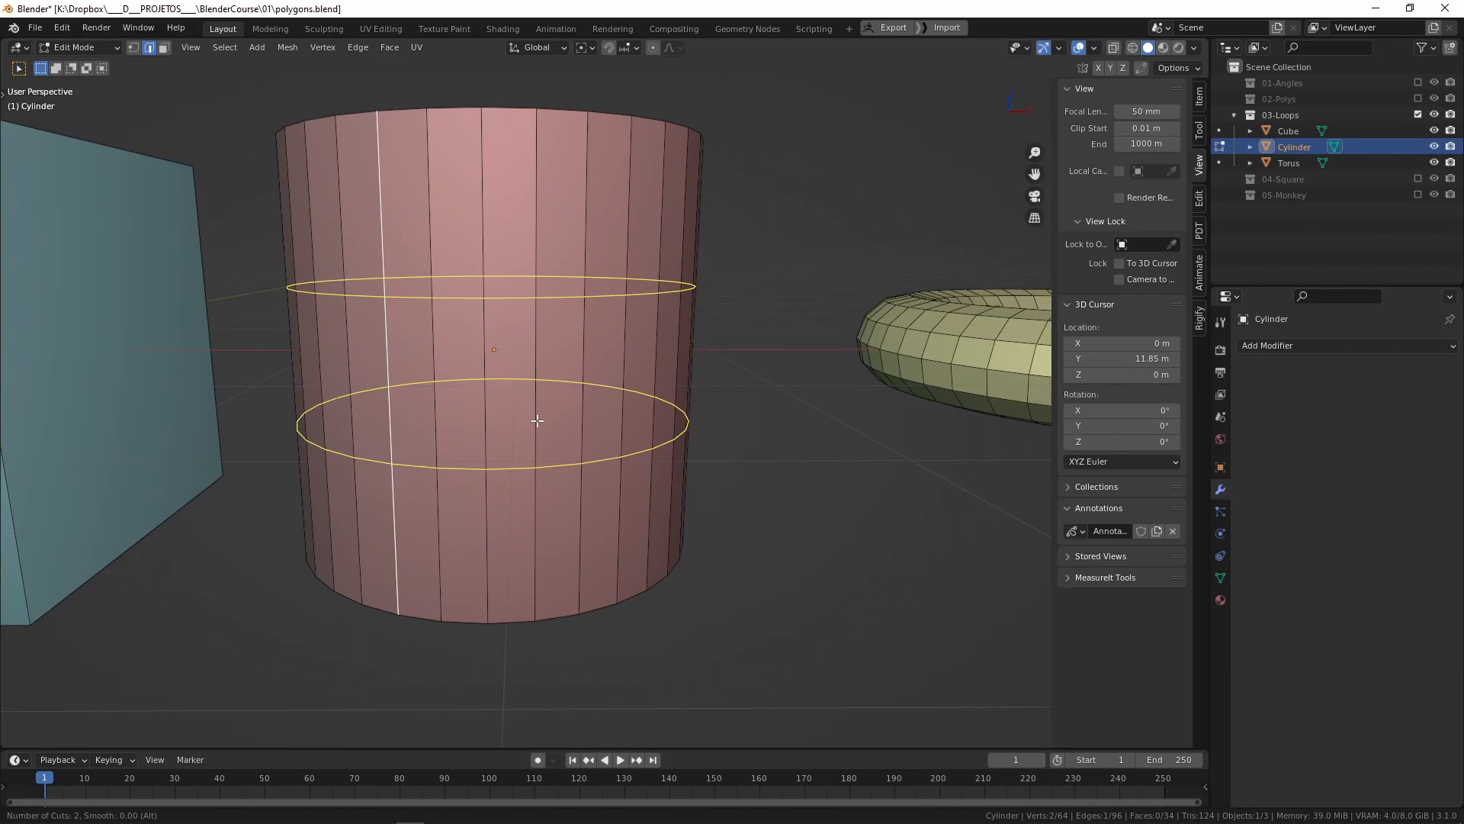
scroll(538, 420, up, 4)
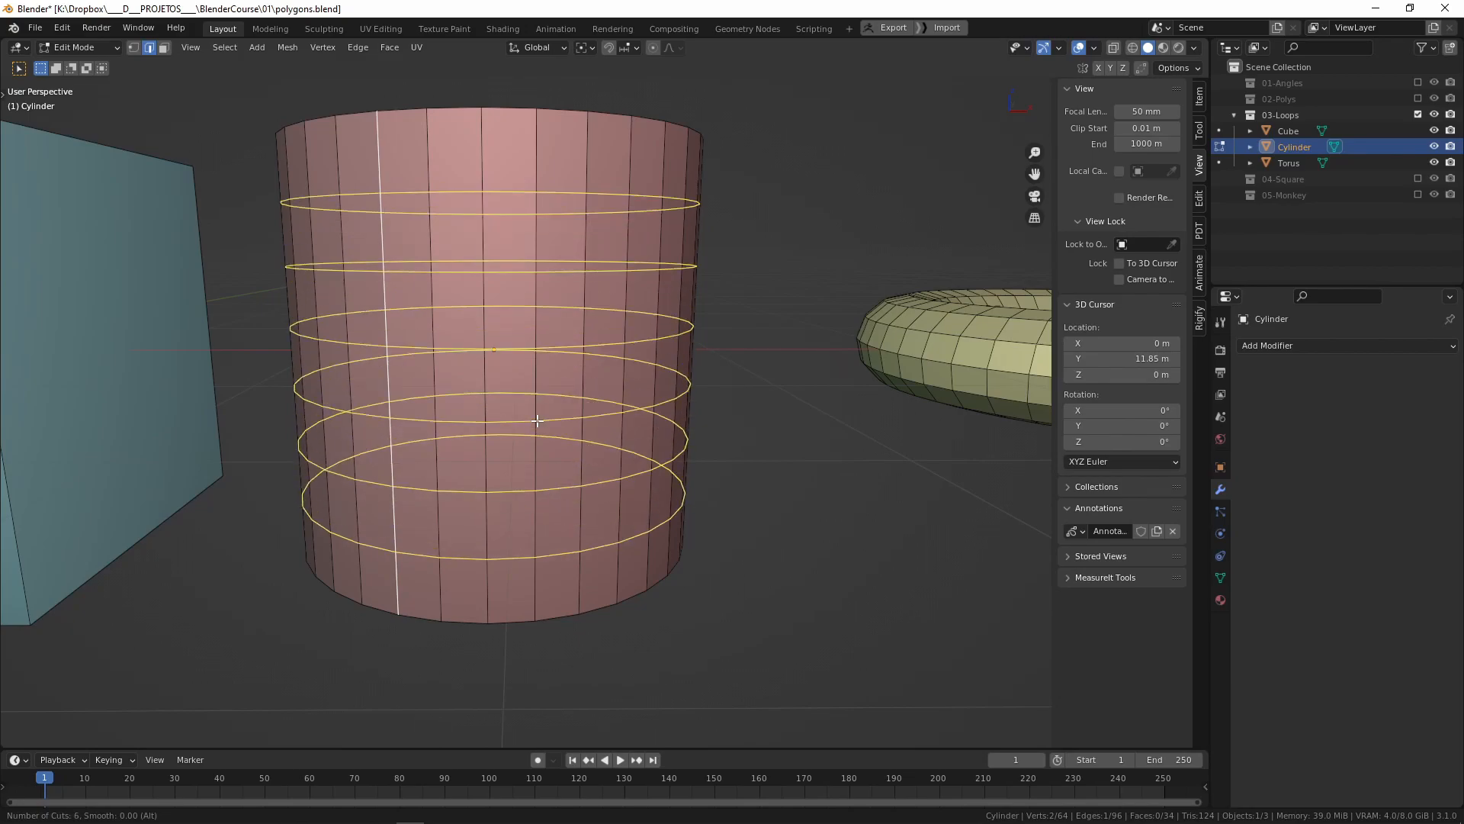
click(538, 420)
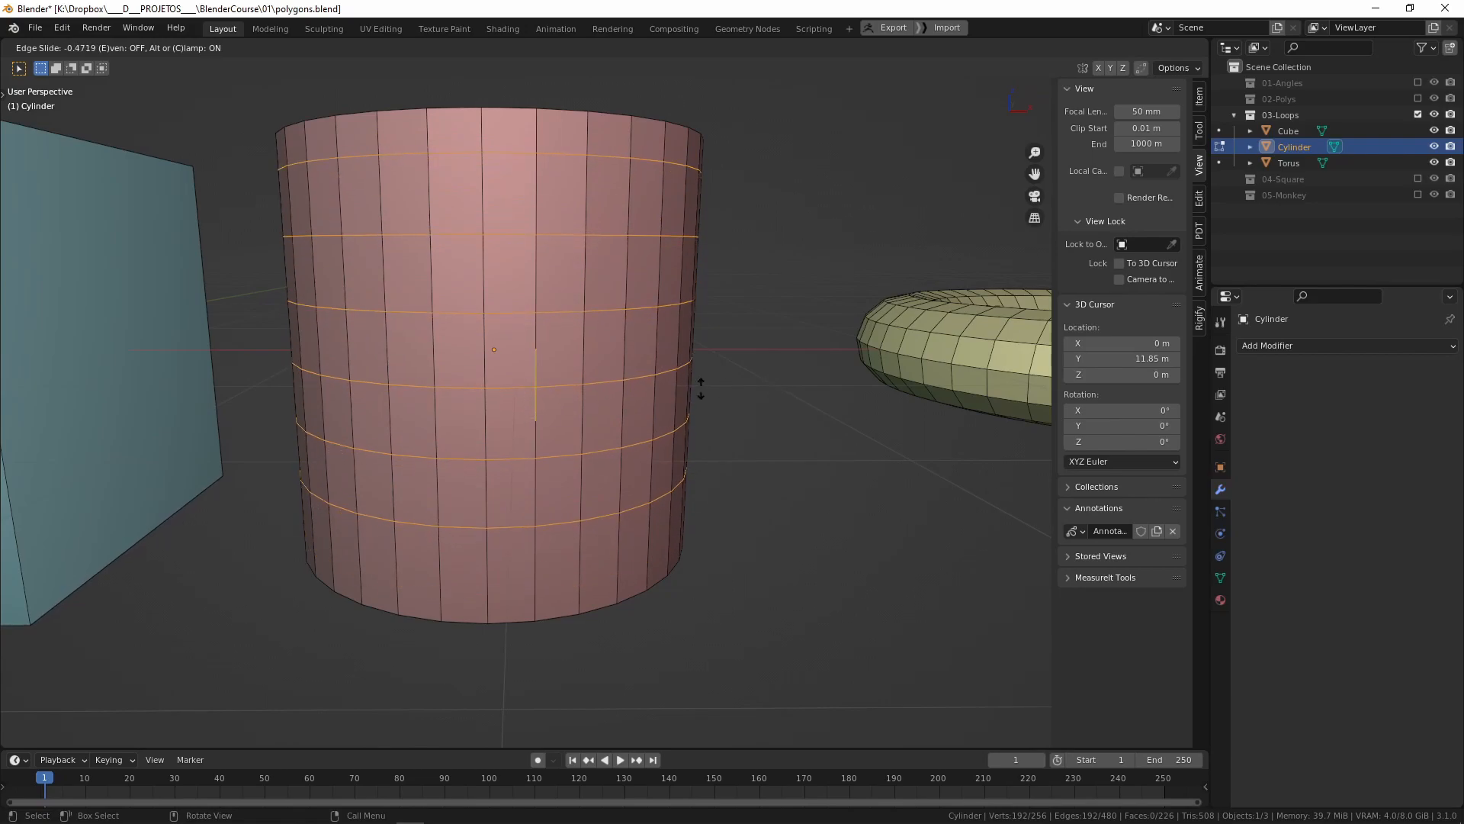
right_click(753, 414)
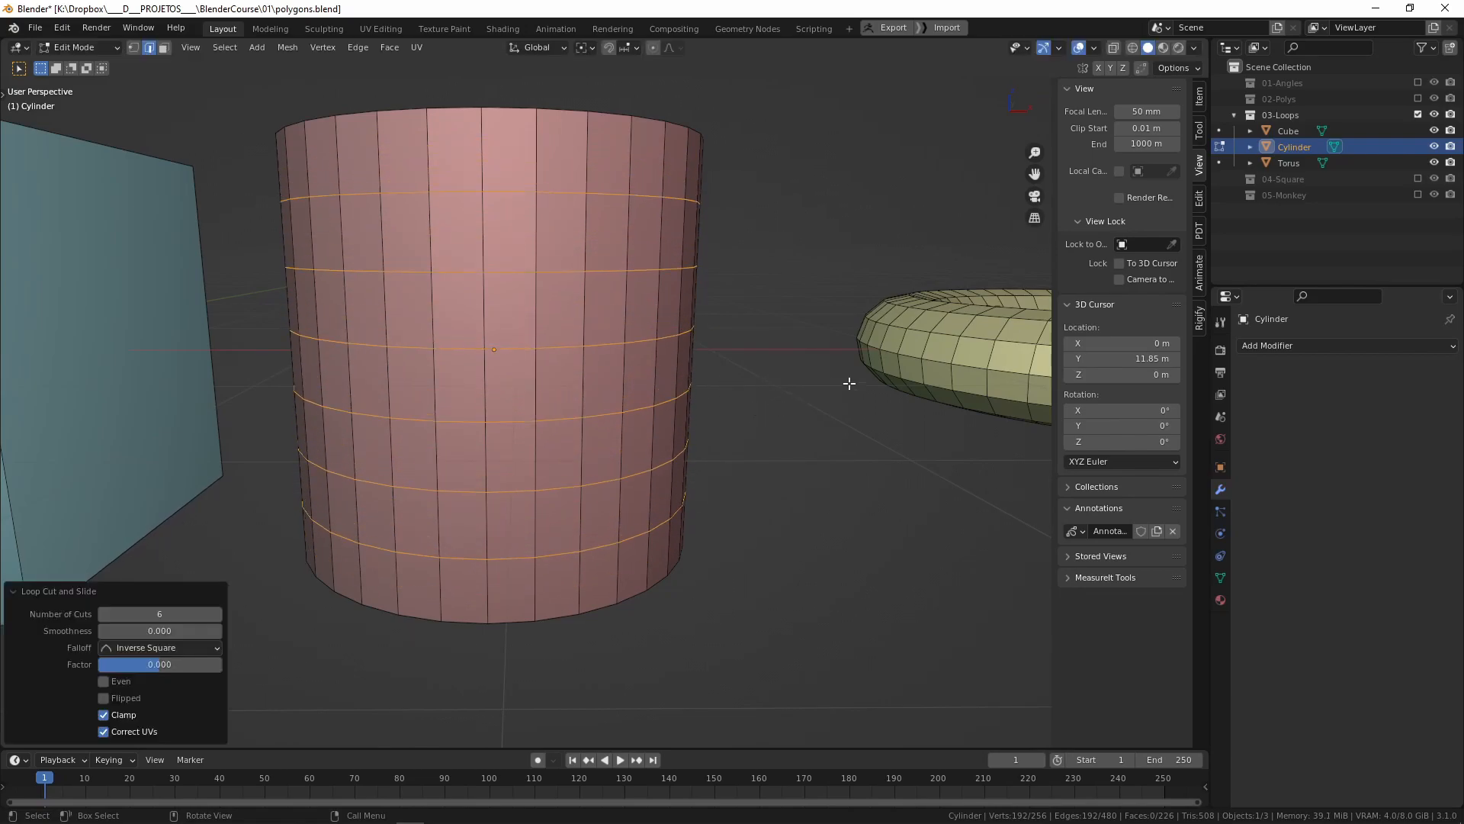
middle_drag(845, 312, 644, 374)
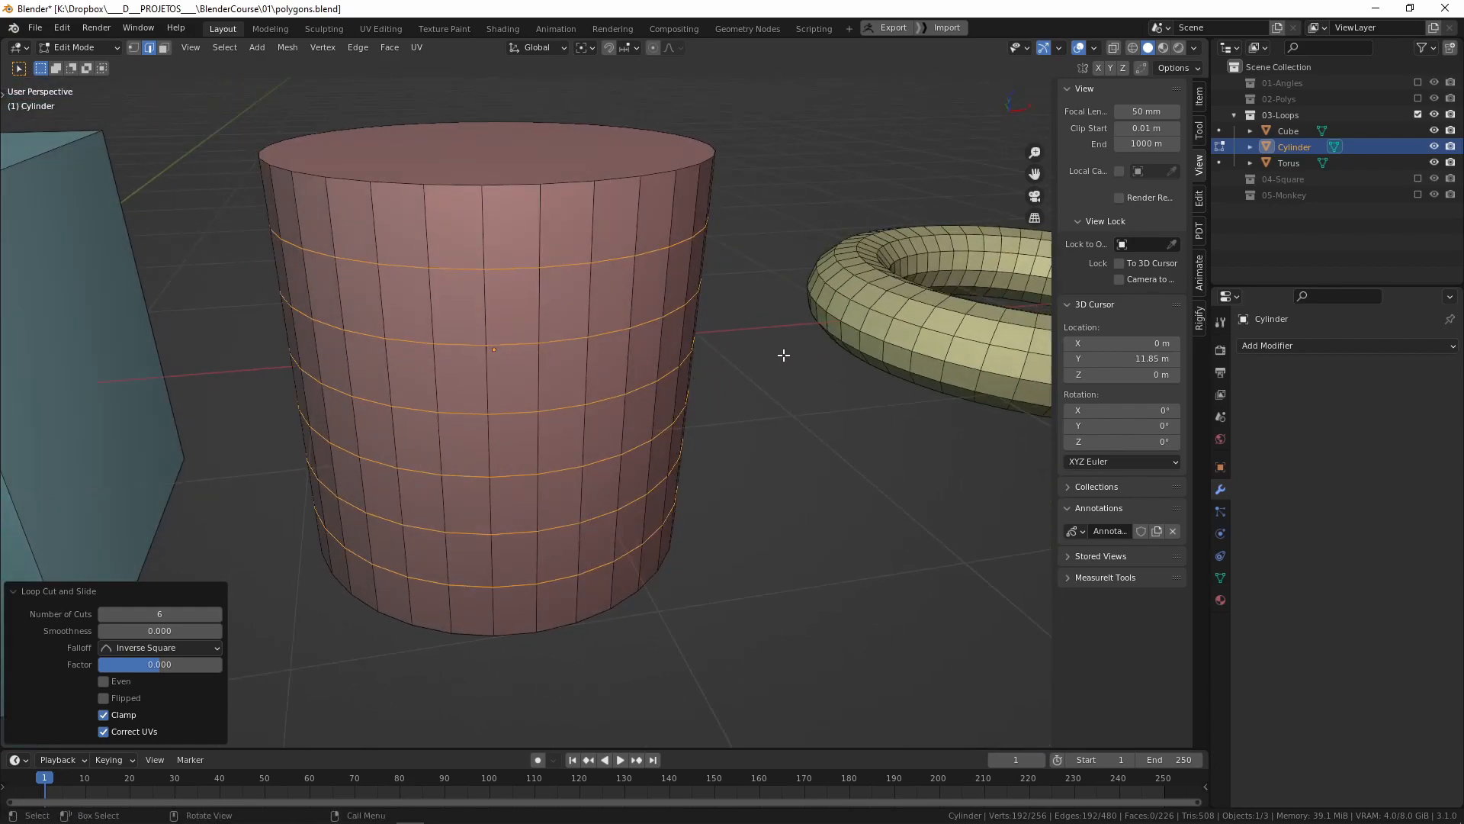
Leave the cylinder, enter Edit Mode on the cube, frame it and select one edge of its upper face.
scroll(549, 305, down, 6)
middle_drag(435, 350, 661, 423)
key(Tab)
scroll(393, 414, up, 5)
click(199, 396)
key(KP_Decimal)
middle_drag(588, 343, 617, 359)
middle_drag(444, 283, 308, 286)
key(Tab)
click(427, 318)
middle_drag(500, 442, 570, 436)
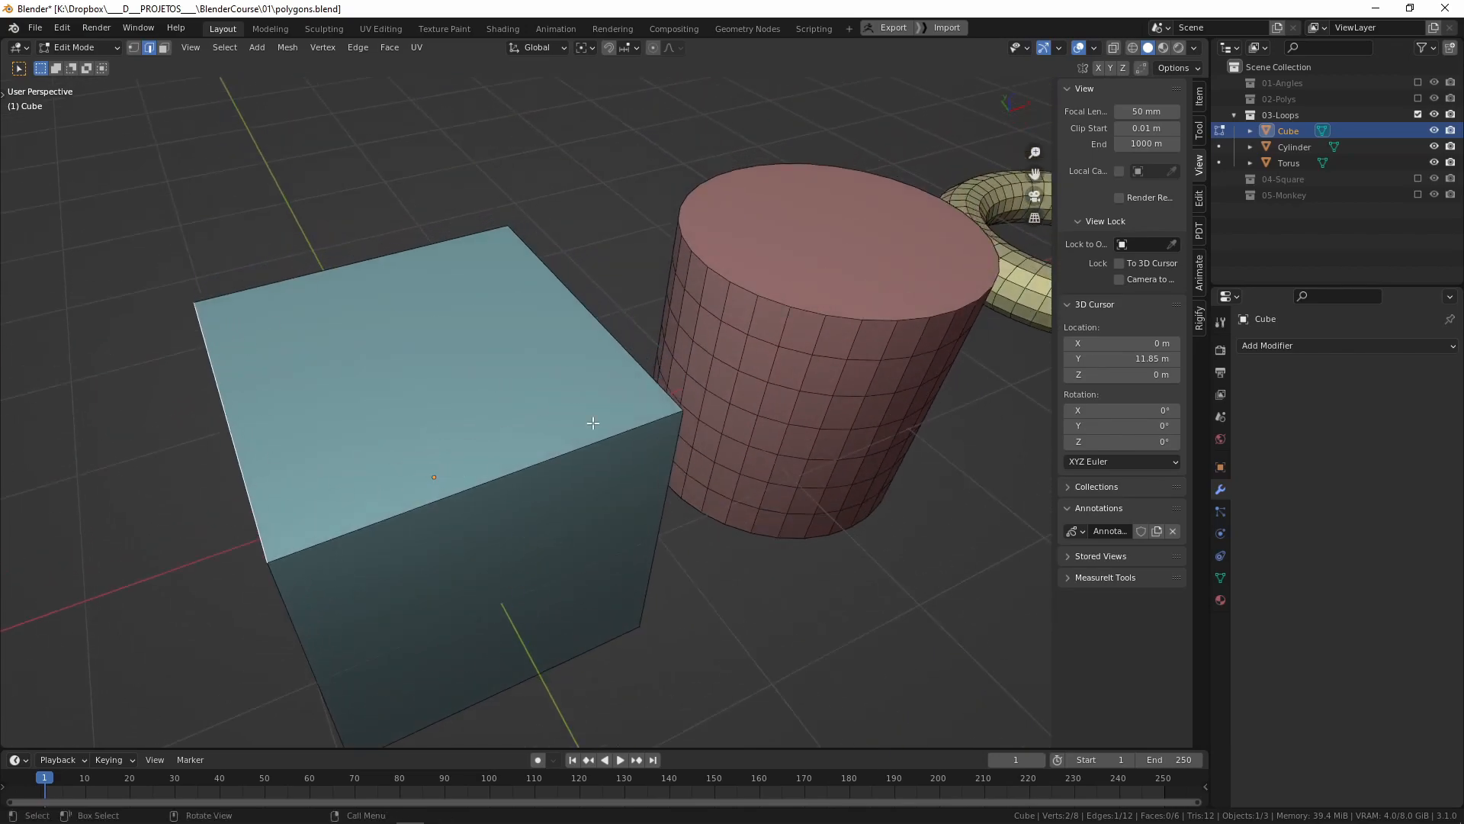
Select the cube's upper front edge and annotate a freehand line across the middle of its top and front faces.
middle_drag(247, 291, 382, 271)
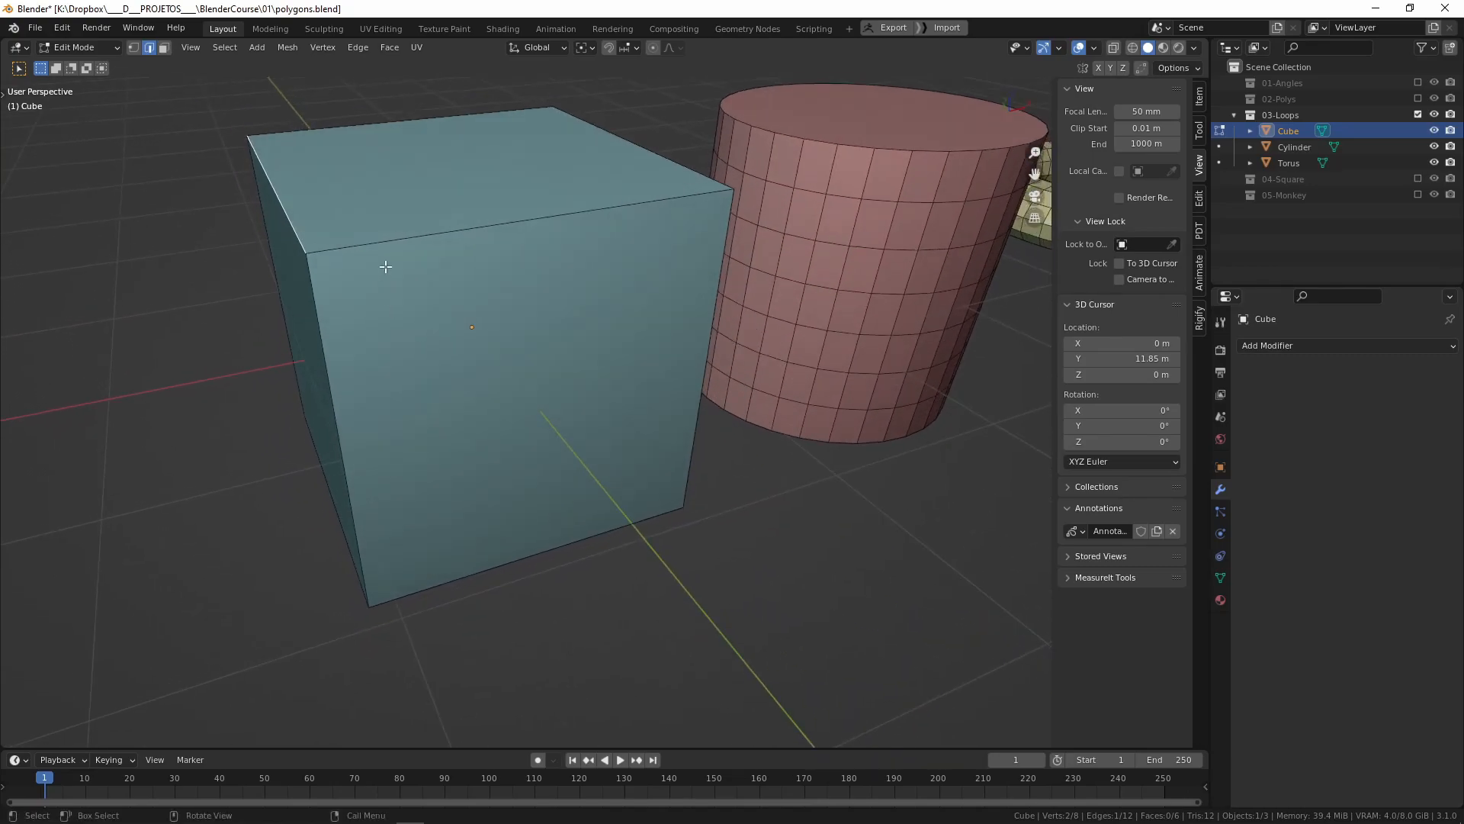
click(468, 218)
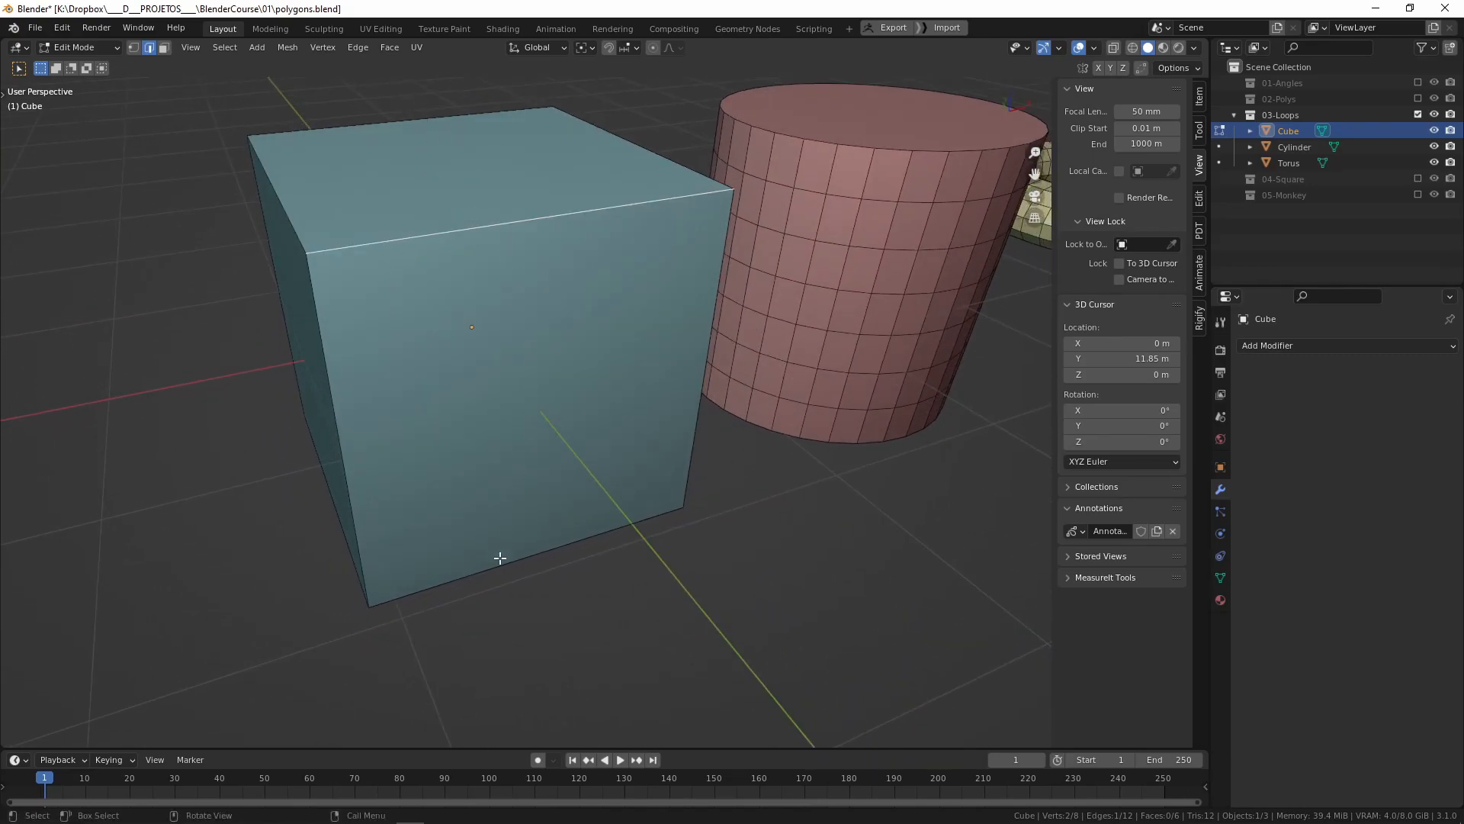
mouse_move(402, 119)
mouse_down()
mouse_move(474, 205)
mouse_move(503, 556)
mouse_up()
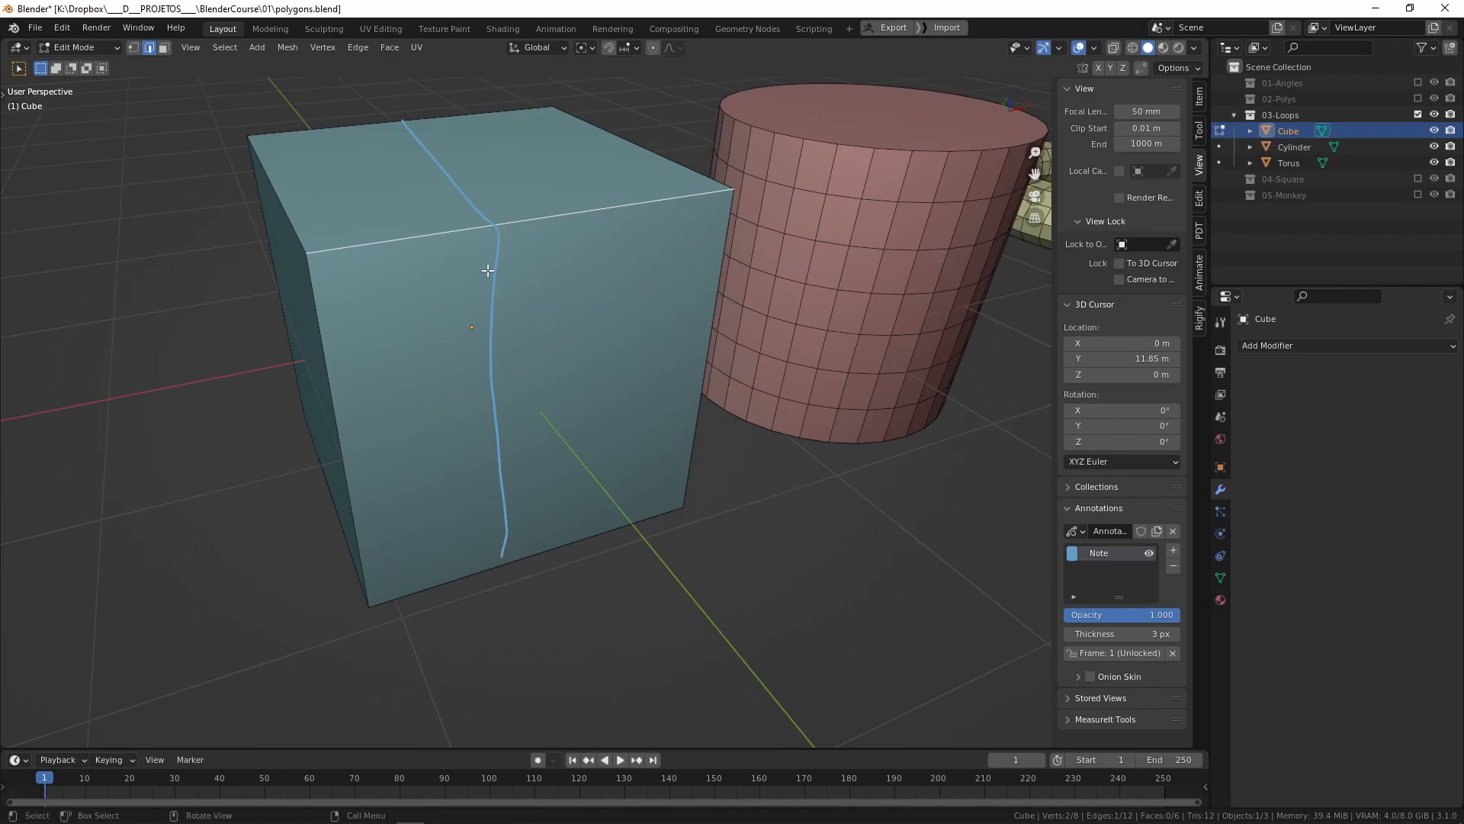
Hide the annotation layer and toggle the cube between Object Mode and Edit Mode, finishing in Edit Mode.
click(1149, 555)
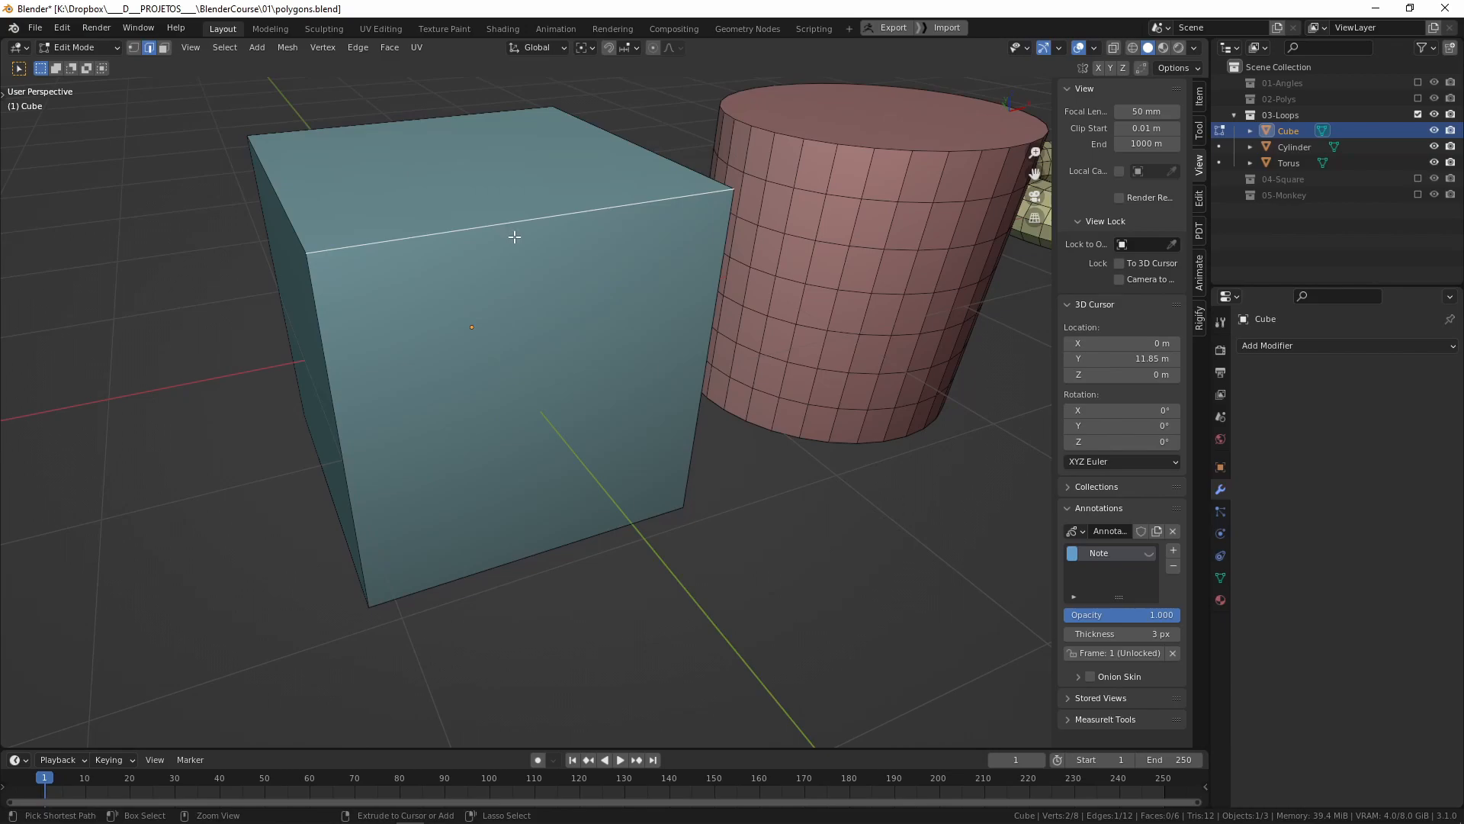
click(113, 50)
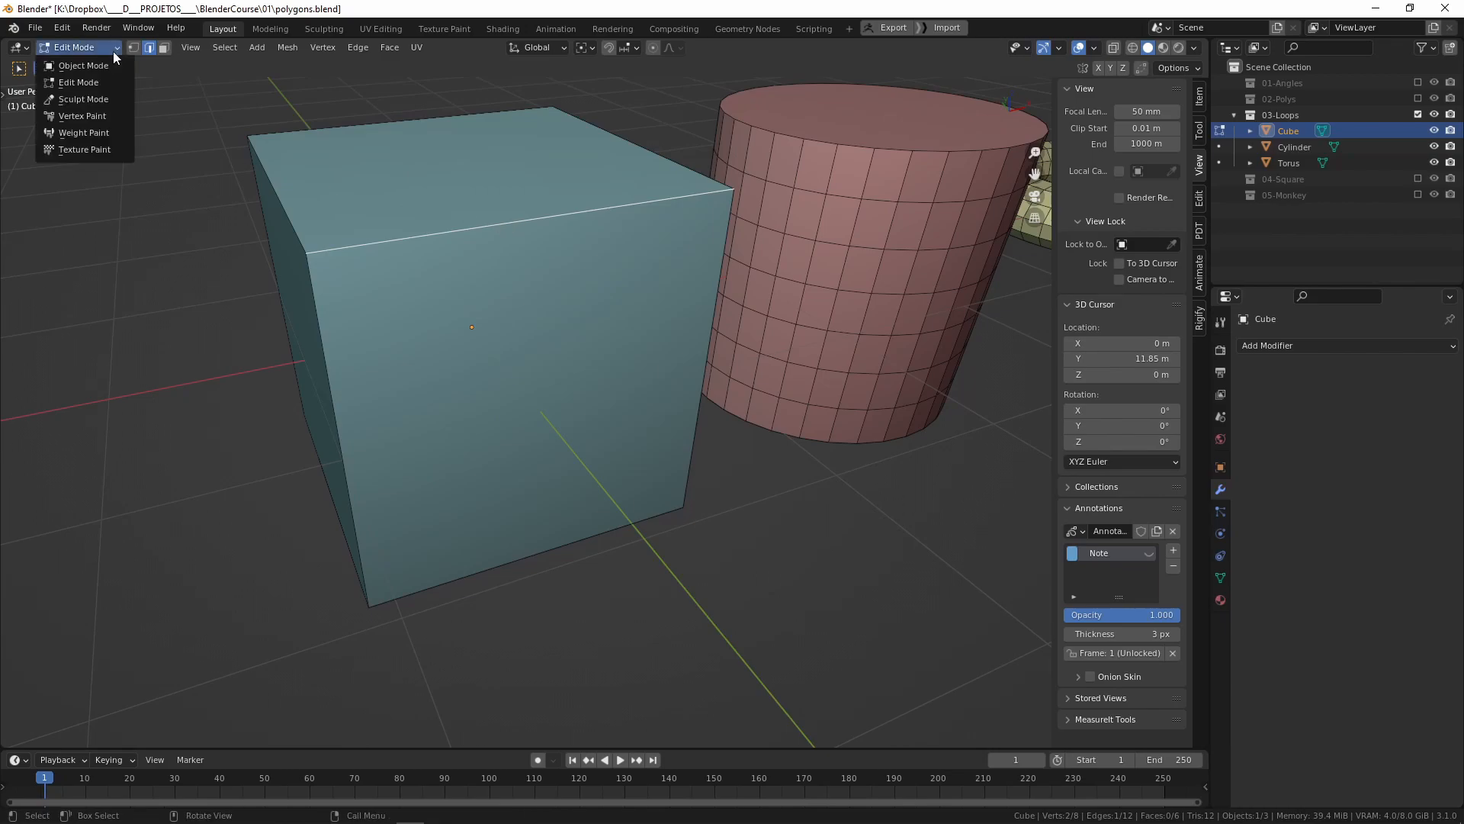
click(102, 67)
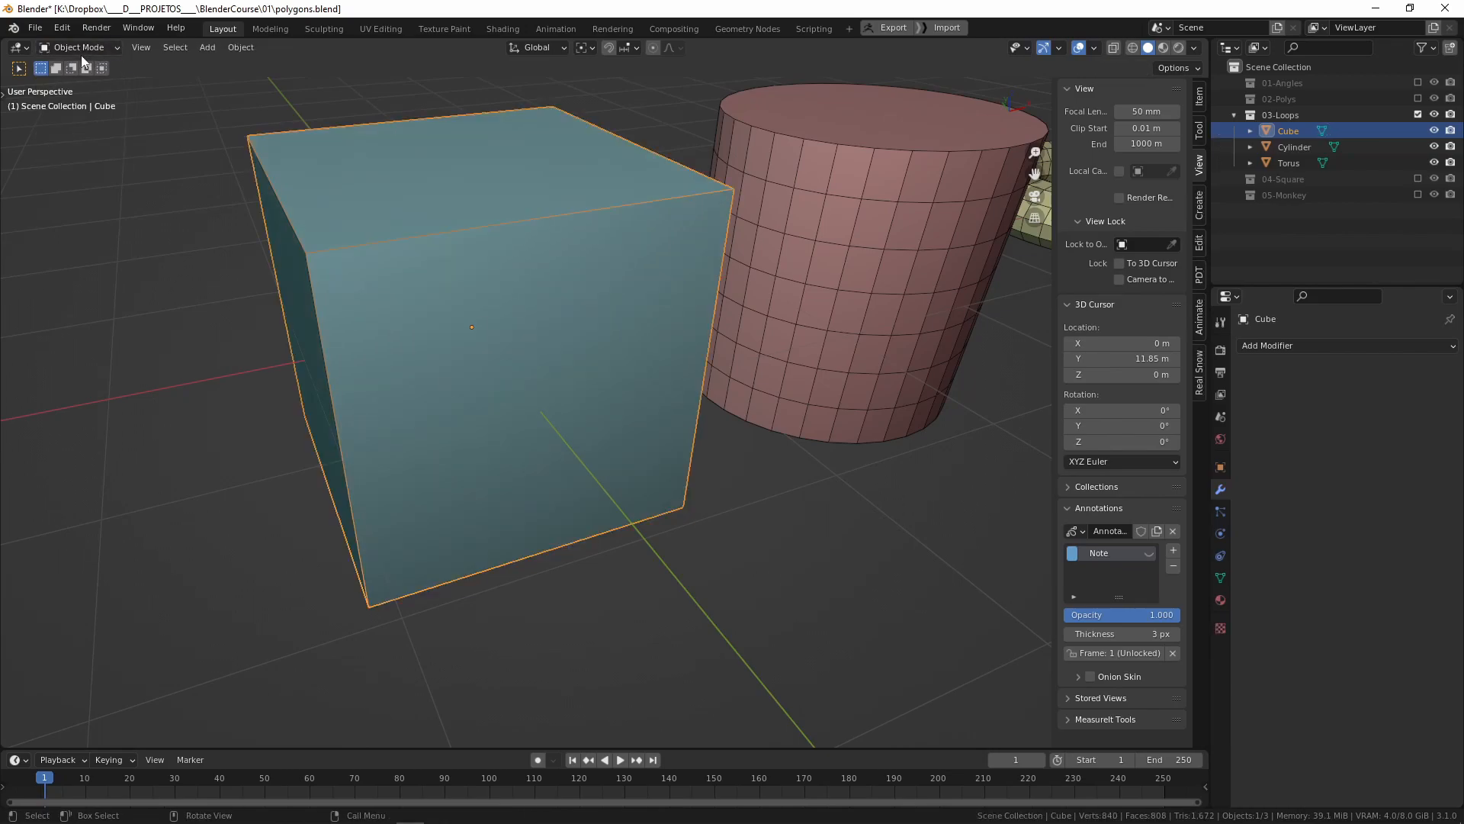
click(99, 48)
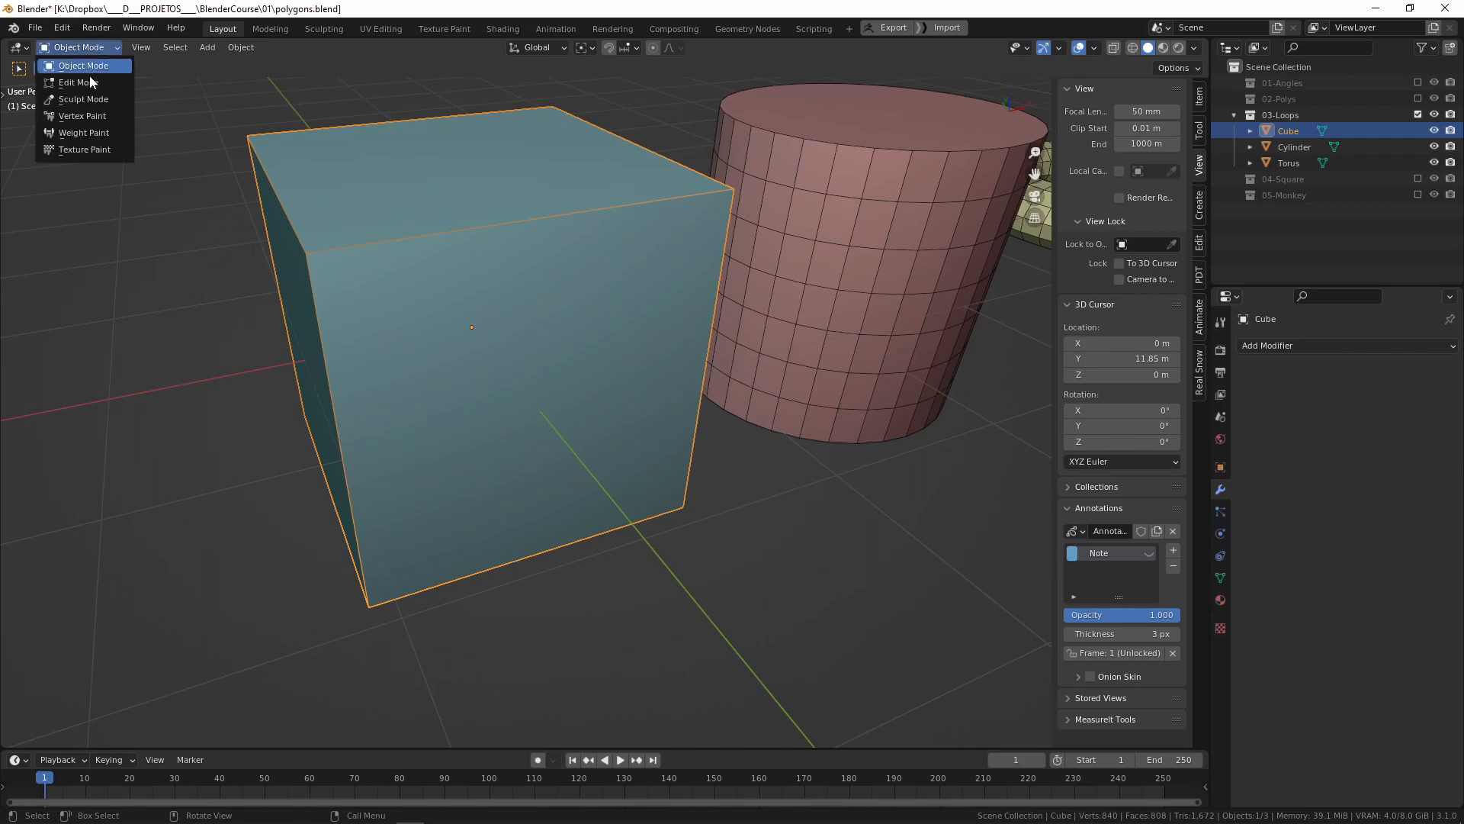
click(84, 82)
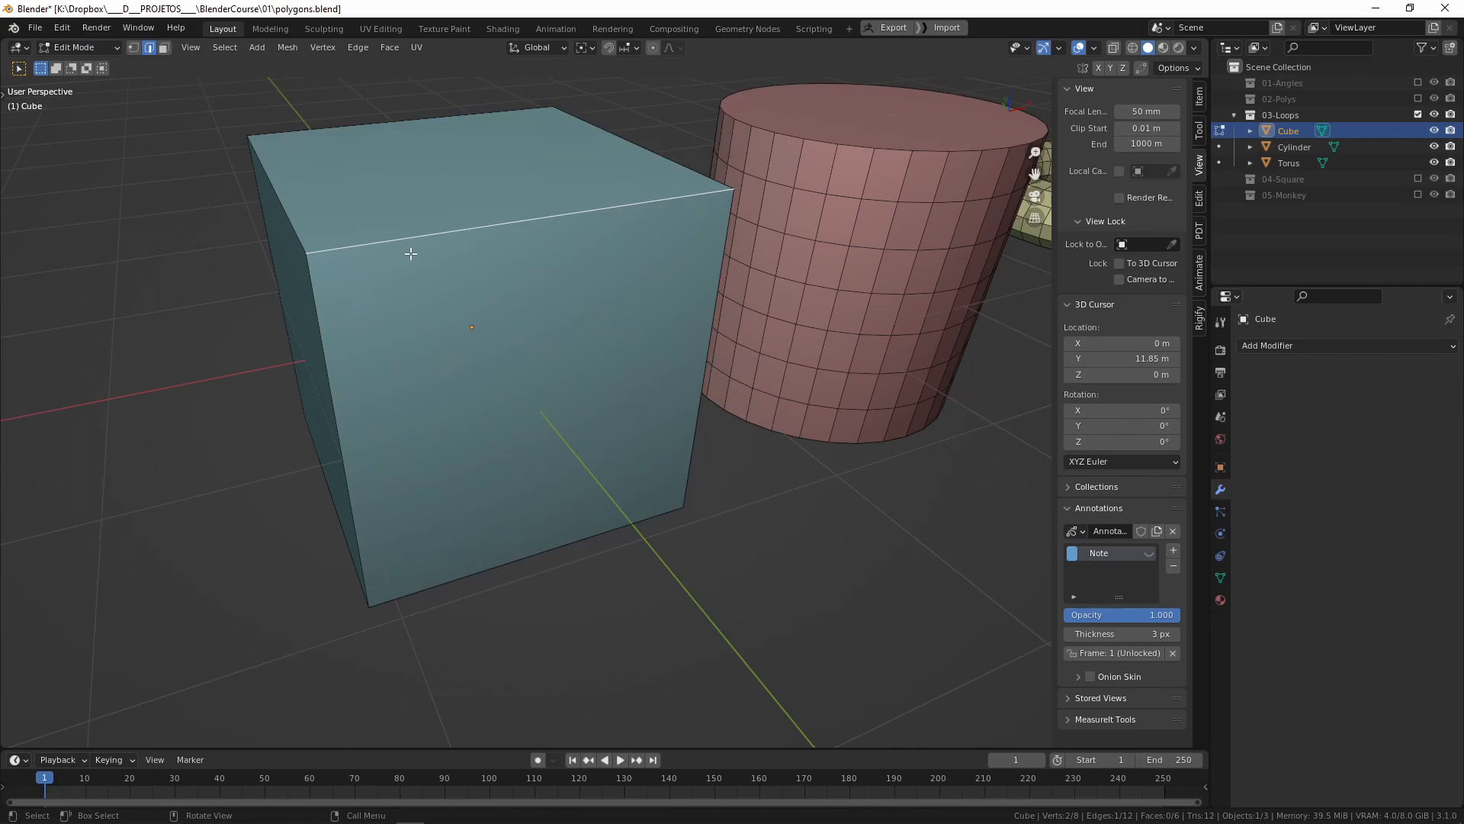
key(Tab)
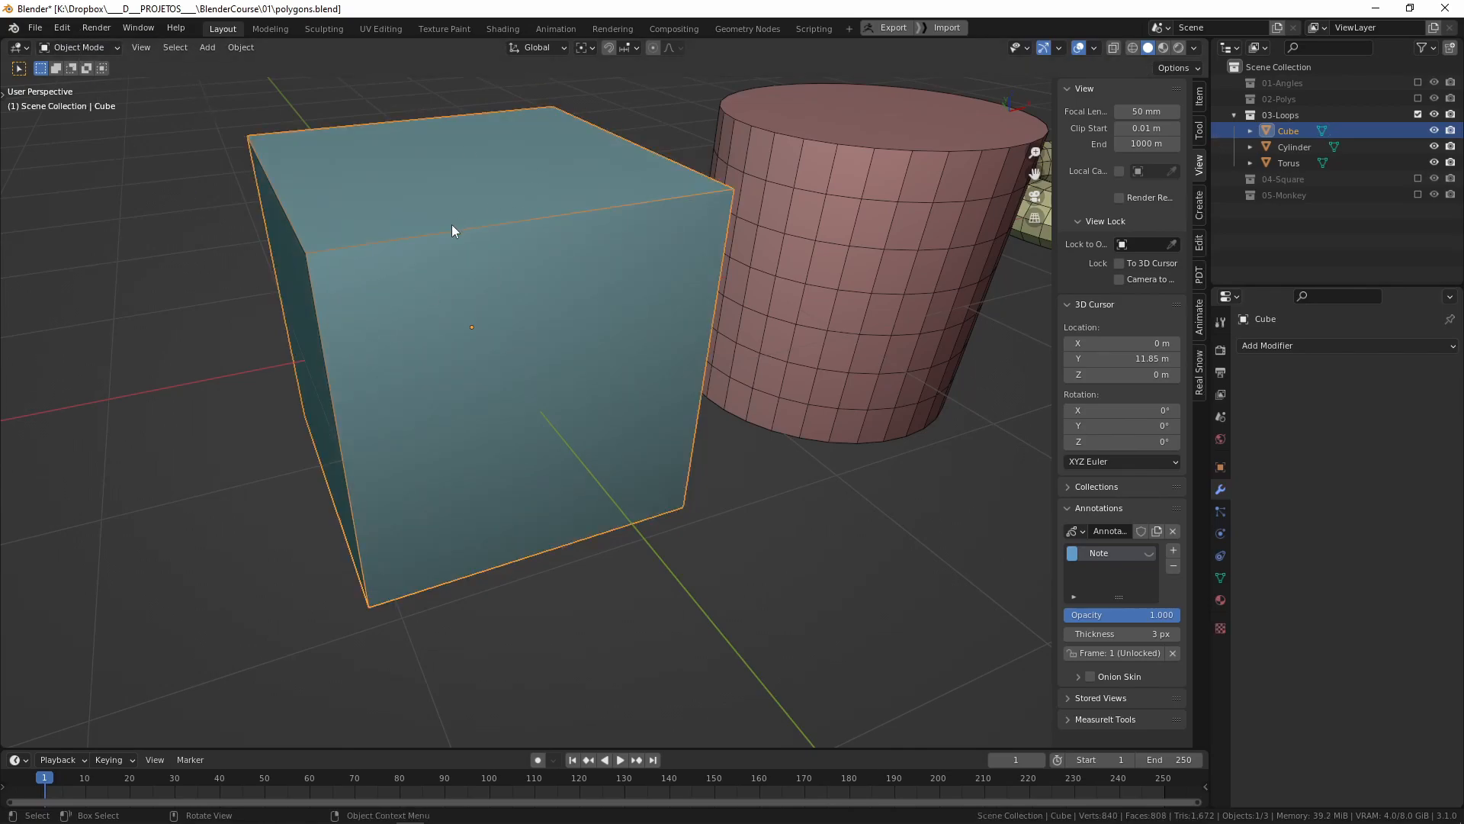
key(Tab)
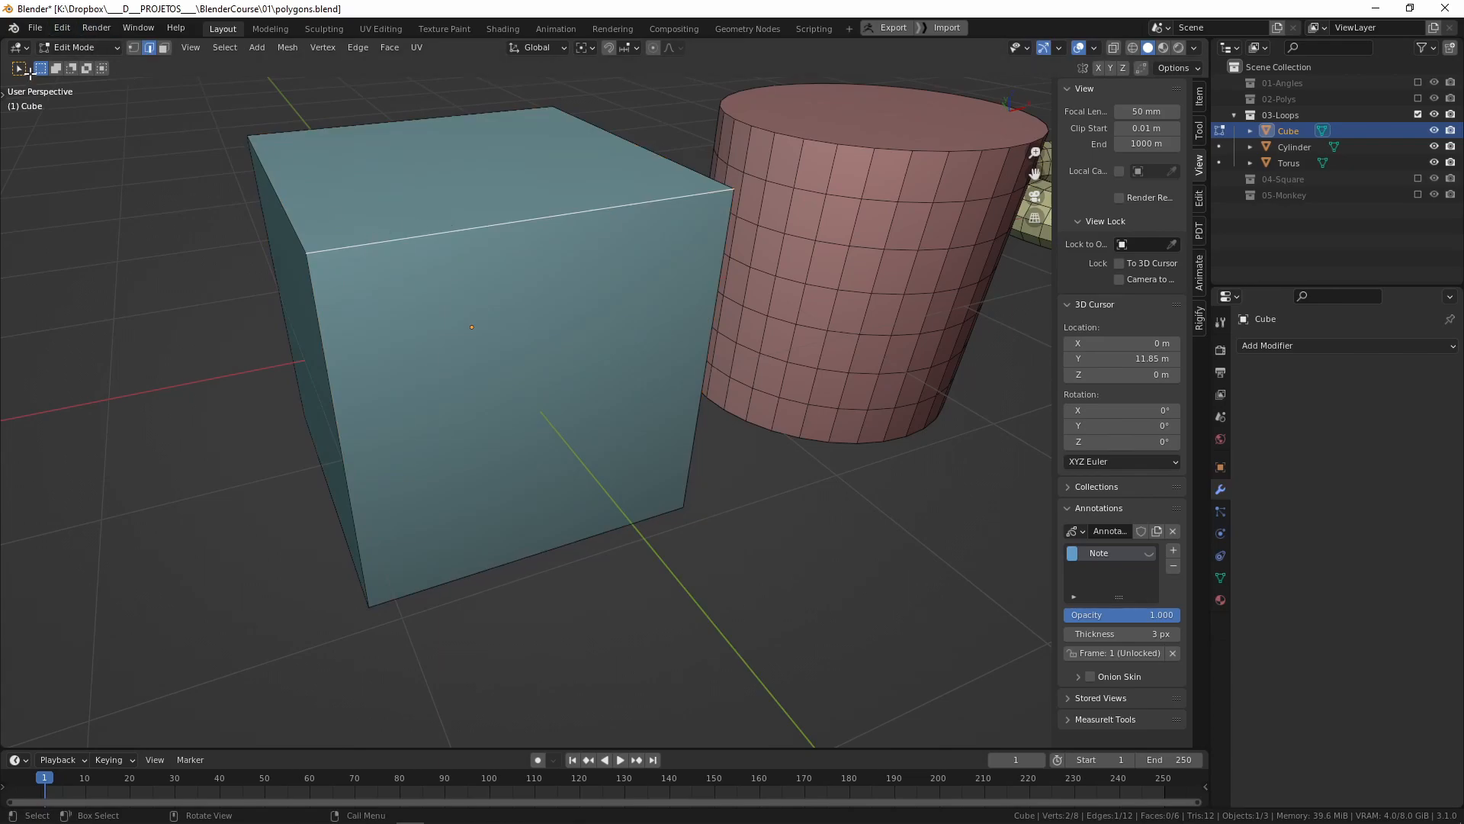
Cycle the cube's mesh selection mode repeatedly through vertex, edge and face, finishing in edge selection.
click(135, 47)
click(164, 49)
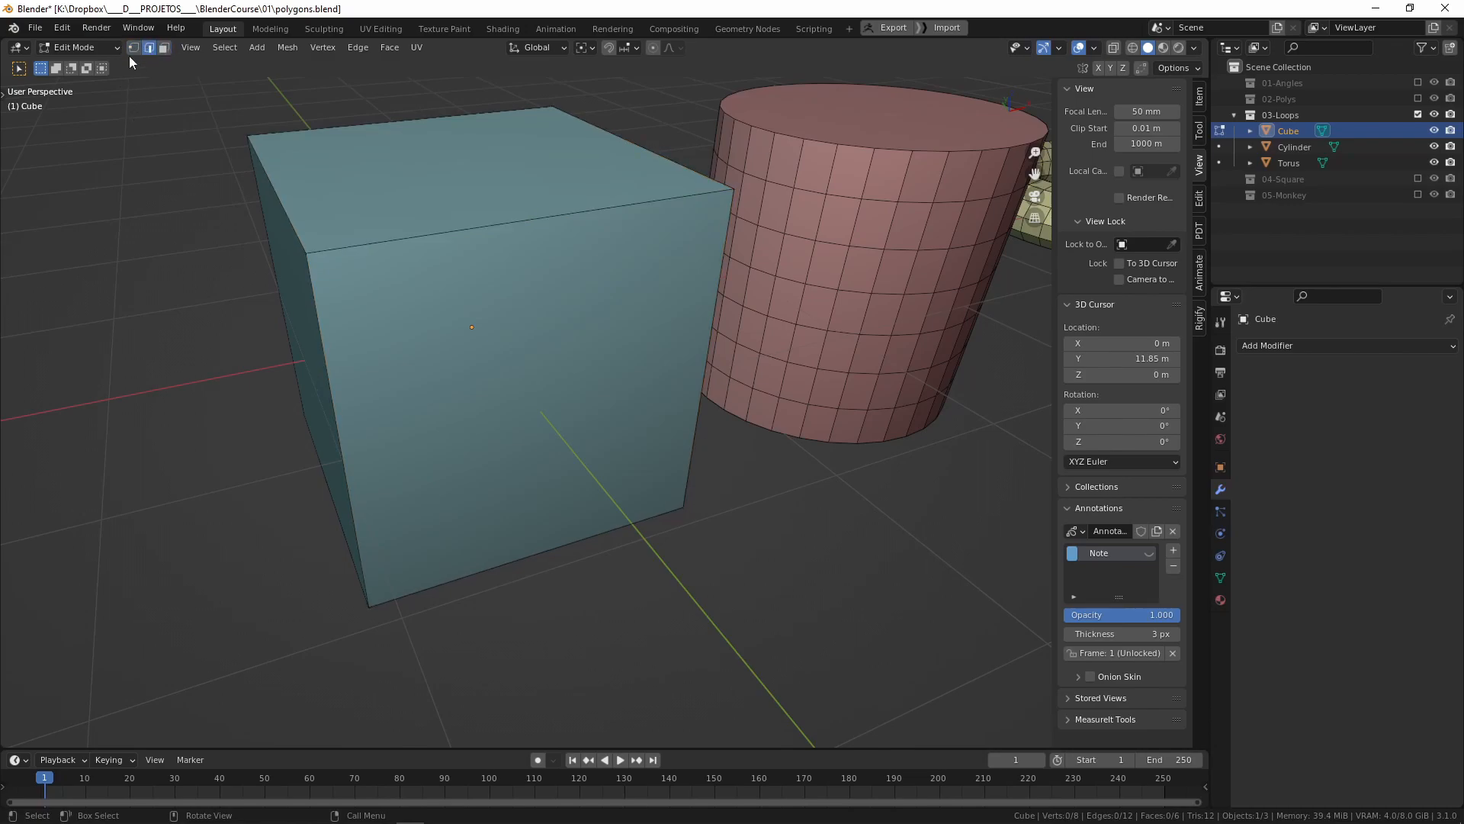
click(164, 49)
key(1)
key(2)
key(3)
key(2)
key(3)
key(1)
key(2)
key(3)
key(1)
key(2)
Add five evenly spaced loop cuts running over the cube's top and down its front face.
key(ctrl+r)
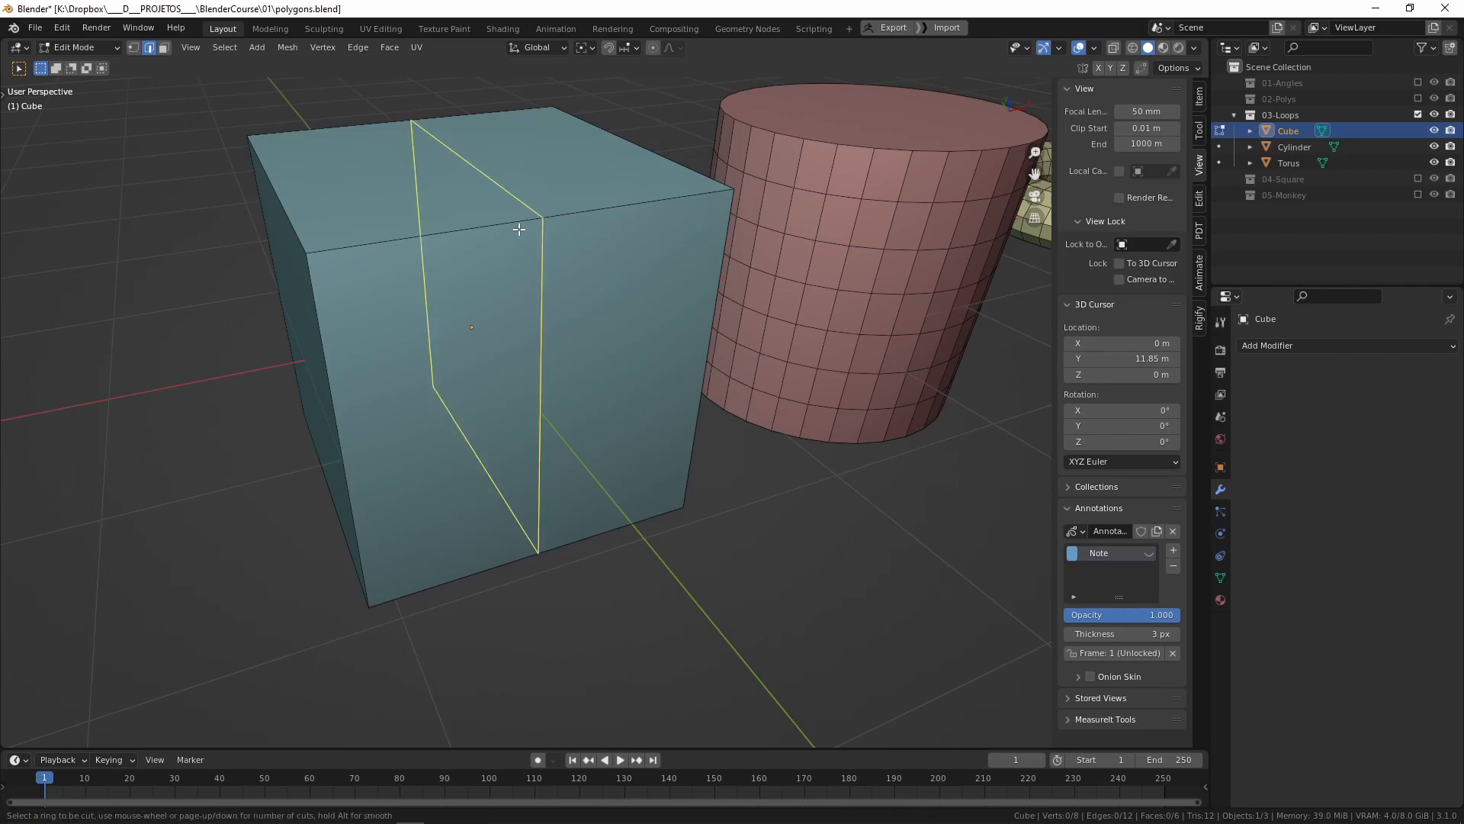
scroll(519, 229, up, 1)
scroll(518, 229, up, 4)
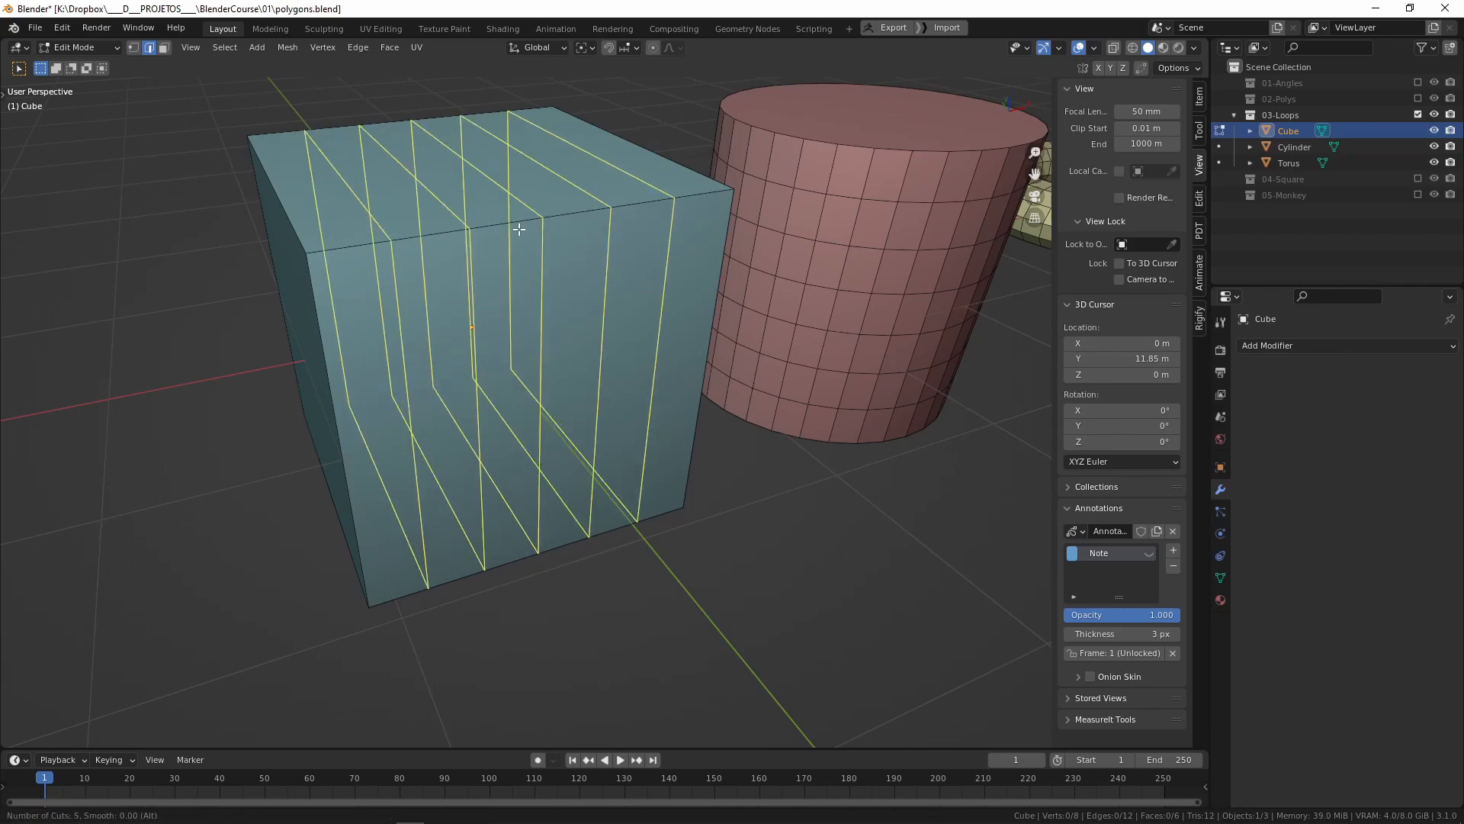
scroll(518, 229, up, 2)
scroll(519, 214, down, 5)
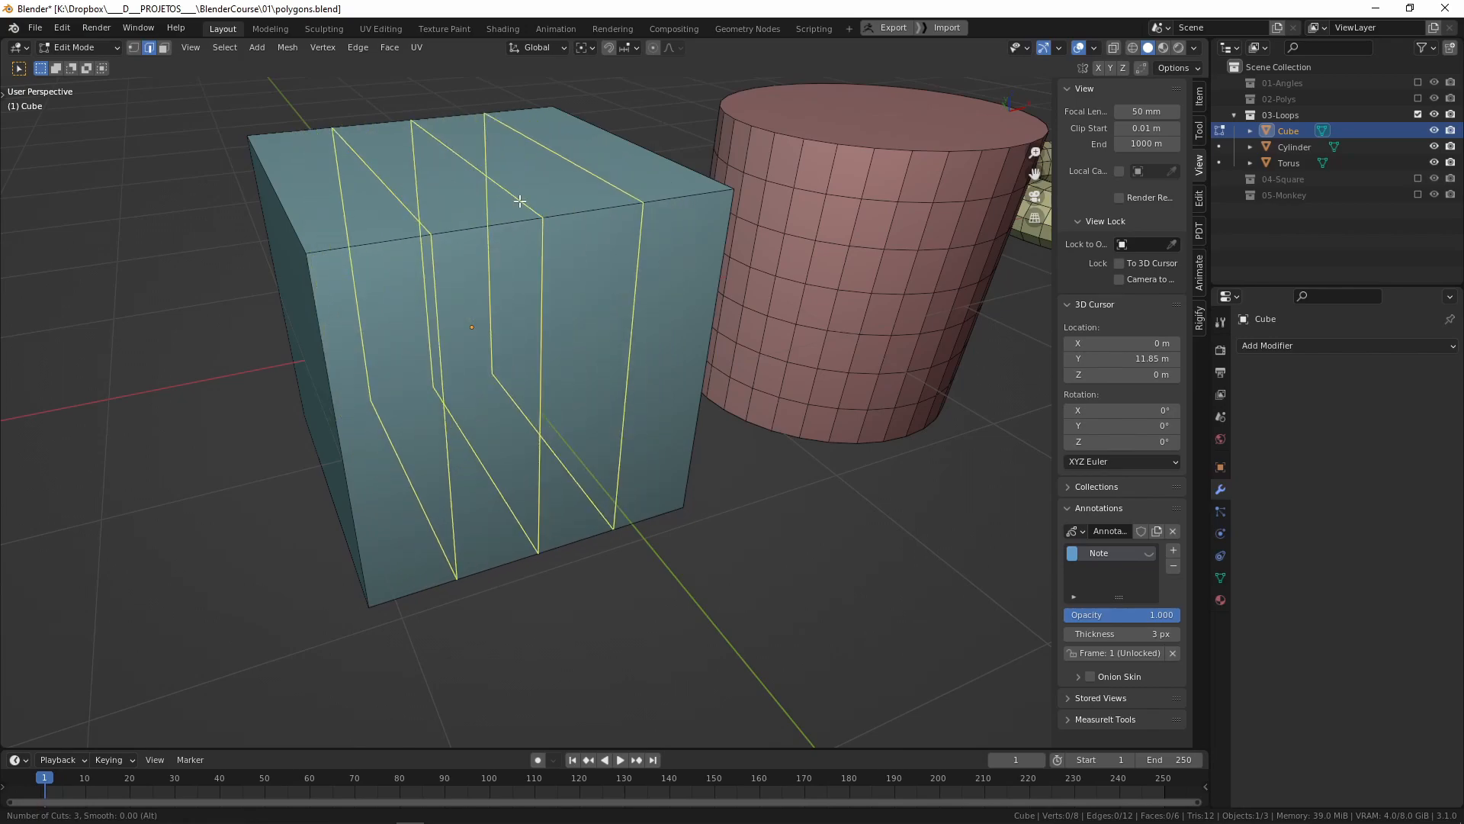
key(Escape)
key(ctrl+r)
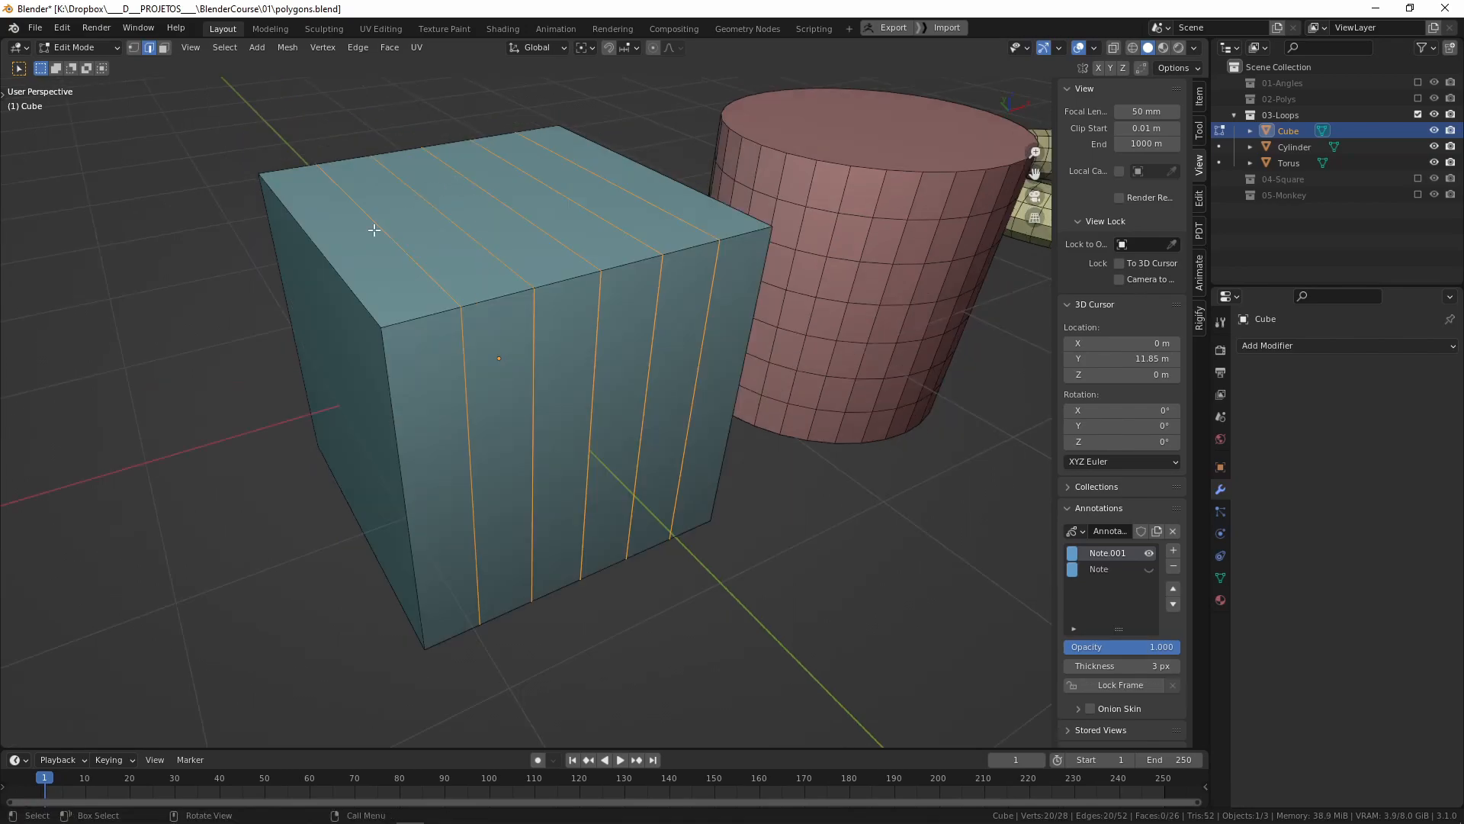
Annotate three freehand lines across the cube's top face, crossing the new loop cuts.
drag(345, 276, 672, 190)
drag(304, 240, 600, 169)
drag(284, 199, 431, 169)
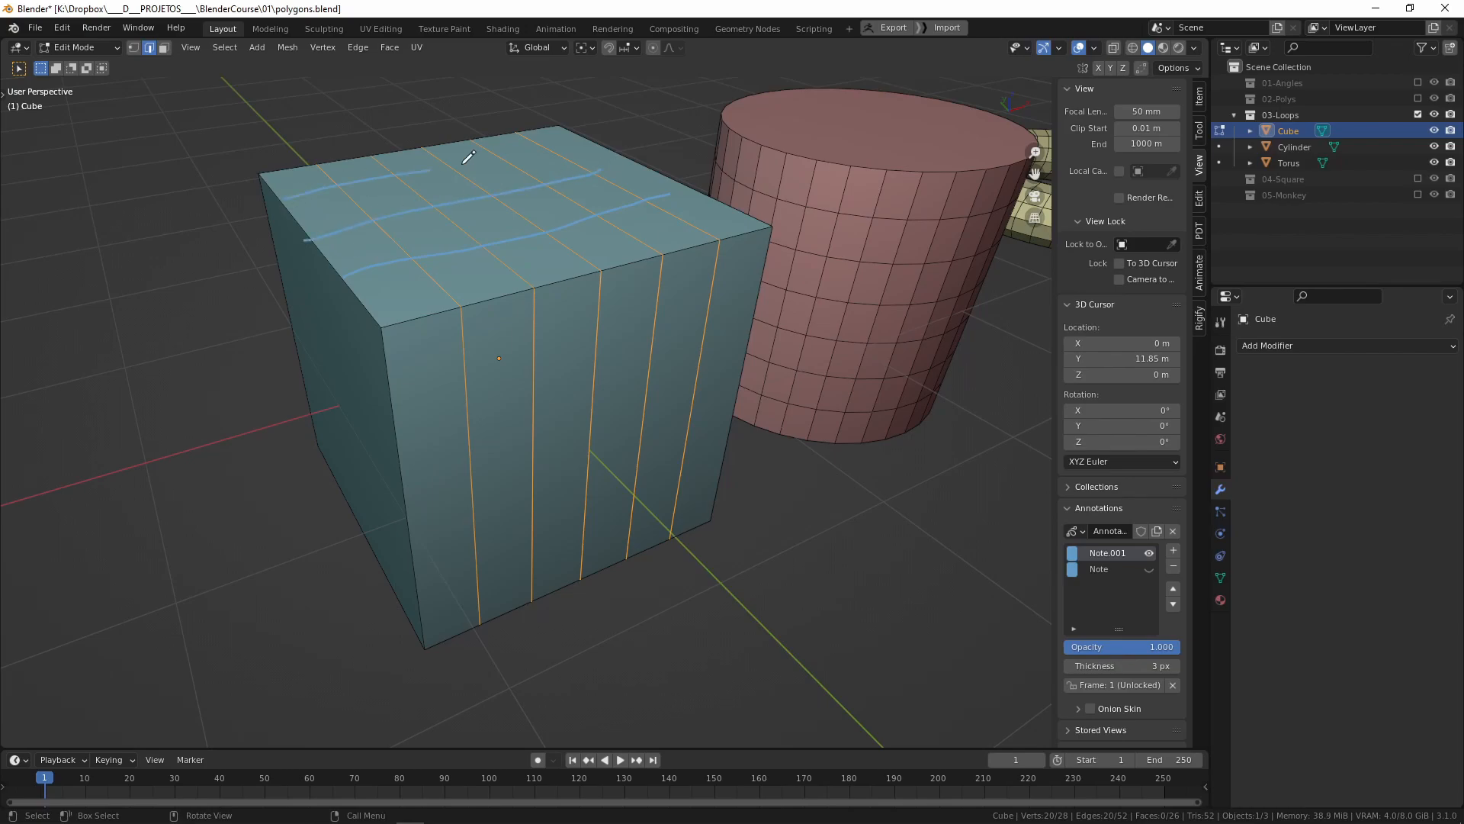
Select the upper edge of the cube's uncut side face.
middle_drag(546, 169, 467, 310)
click(555, 332)
middle_drag(556, 331, 631, 359)
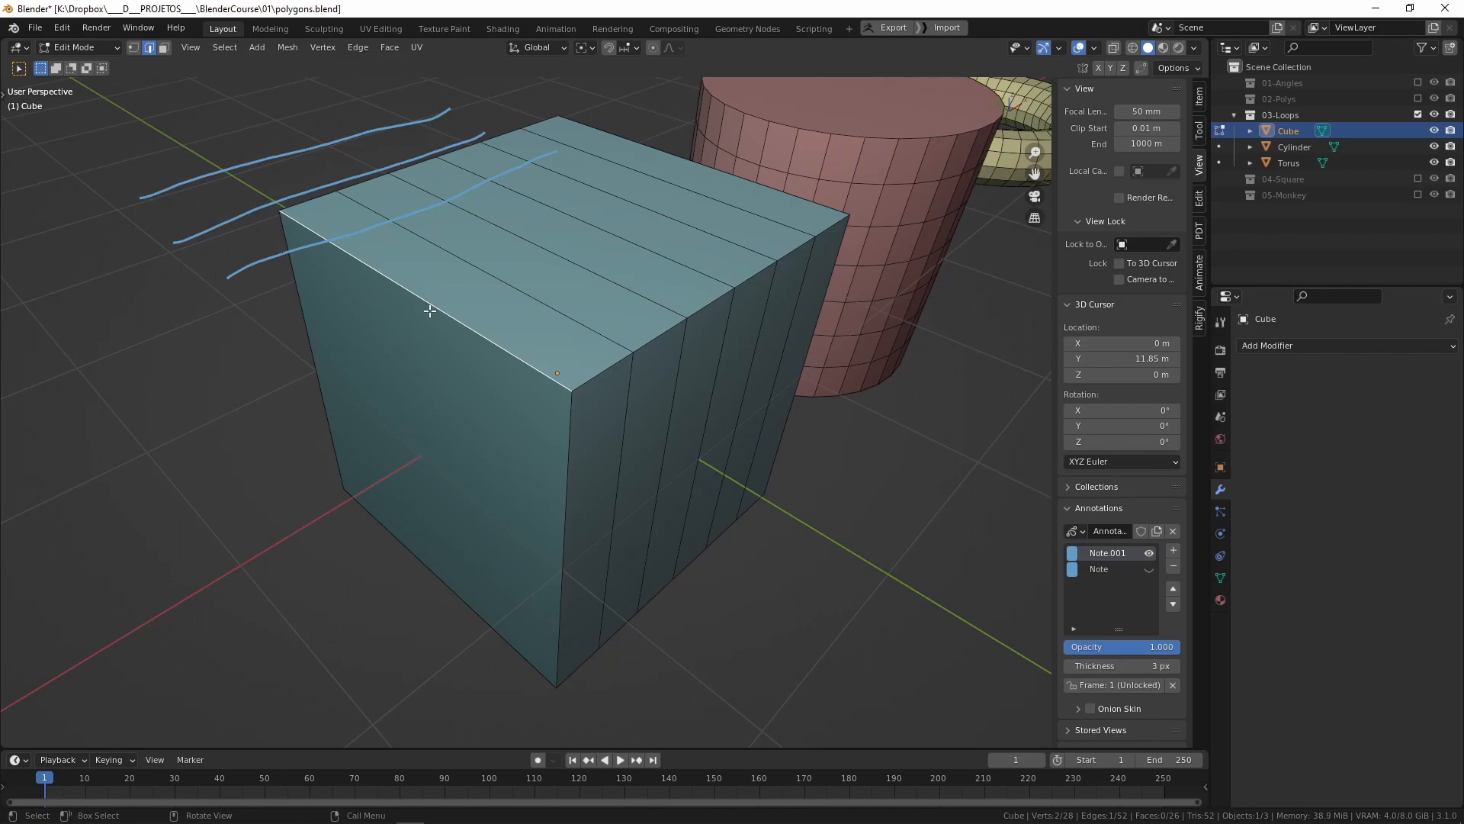
key(ctrl+r)
scroll(441, 313, up, 4)
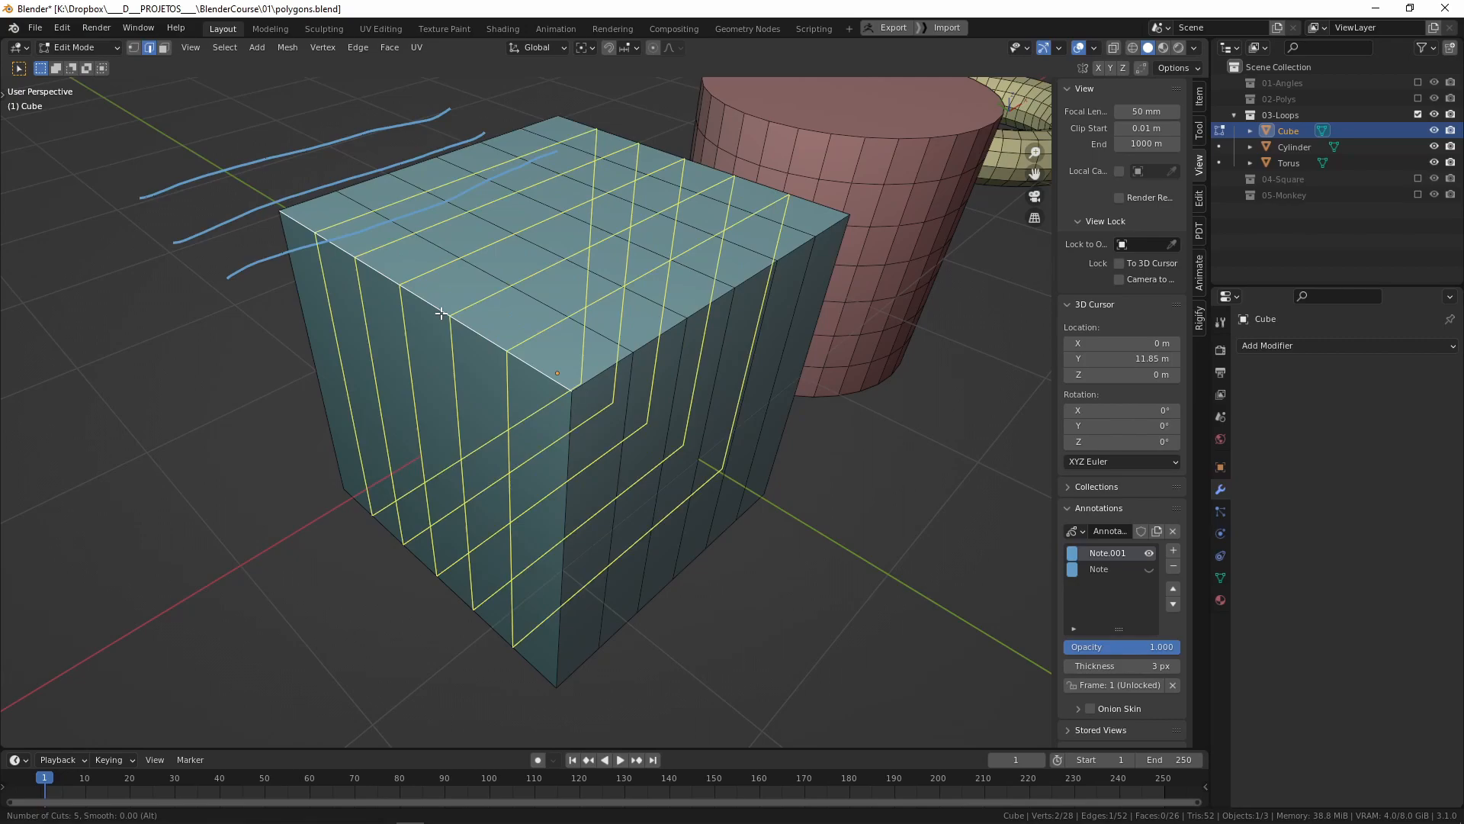
scroll(441, 312, down, 4)
scroll(440, 312, up, 4)
scroll(441, 313, down, 3)
scroll(441, 313, down, 1)
right_click(441, 312)
Add seven evenly spaced loop cuts to the cube, crossing the existing five, without sliding them.
key(ctrl)
key(ctrl+r)
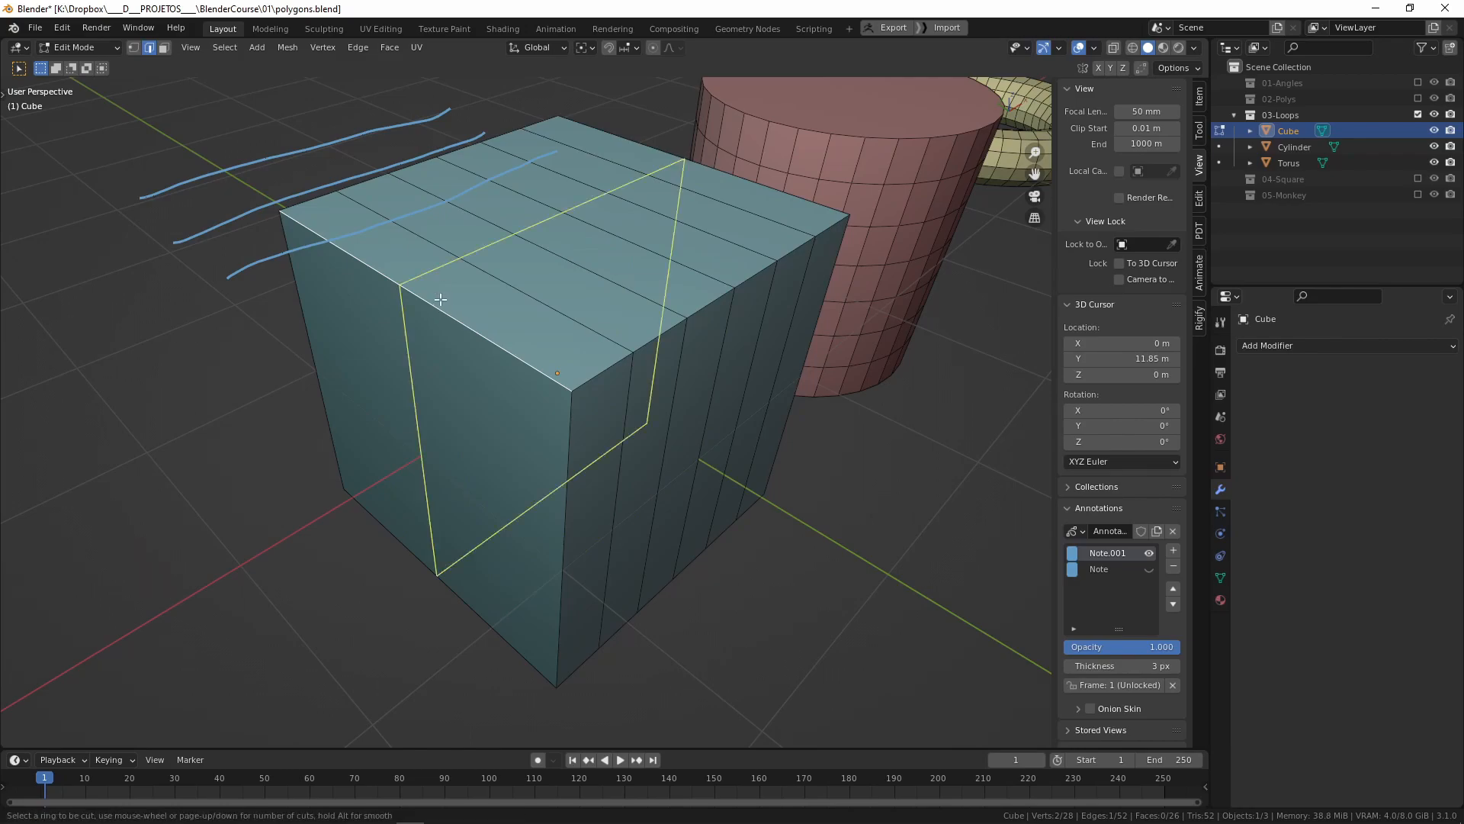
scroll(441, 299, up, 5)
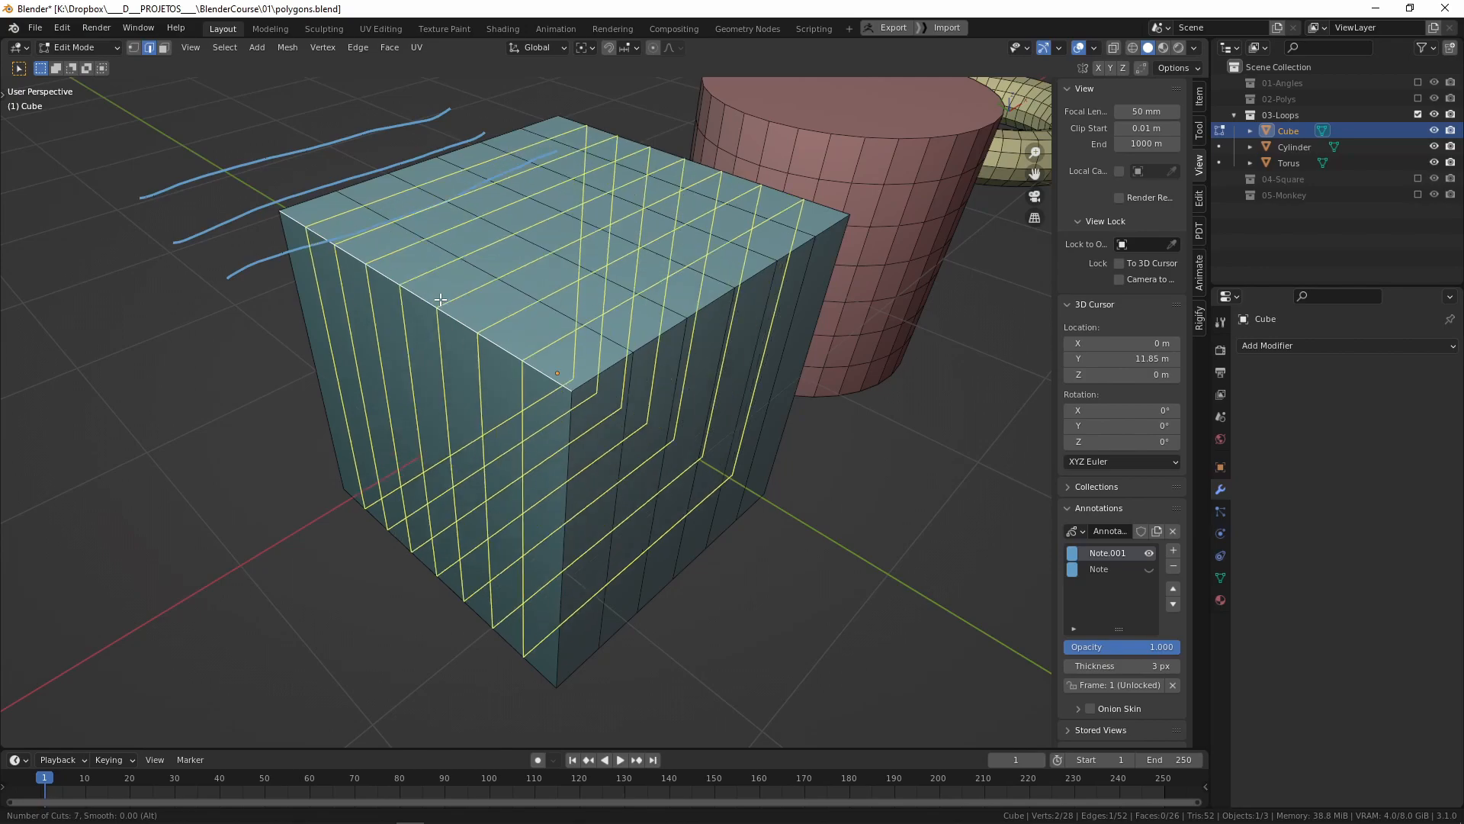
scroll(441, 299, up, 1)
scroll(441, 300, up, 1)
scroll(441, 300, down, 1)
click(441, 300)
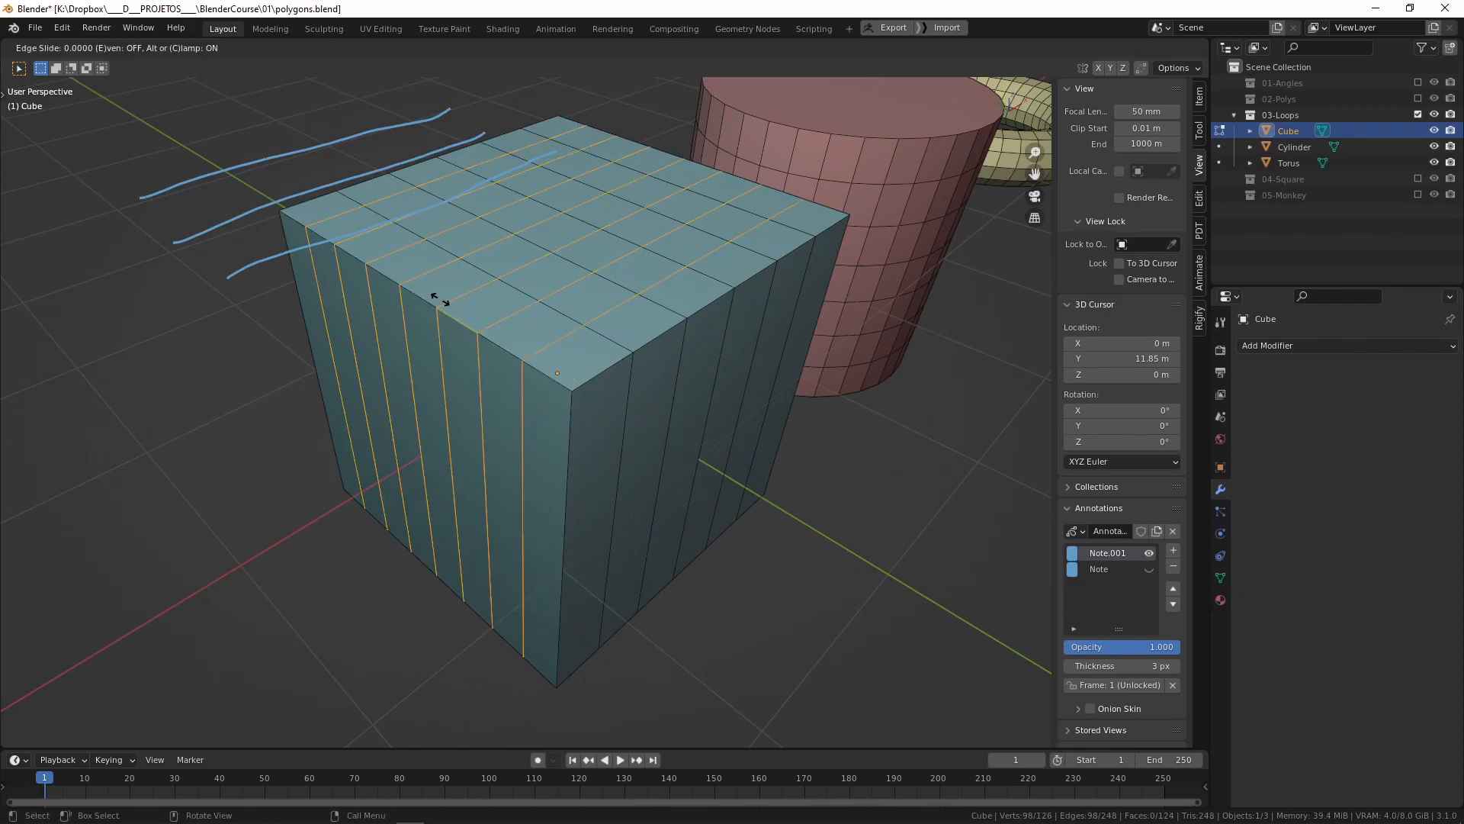
click(441, 300)
Try a smoothness of 0.370 on the loop cut, and settle on three cuts with smoothness 0.
mouse_move(549, 330)
middle_down()
mouse_move(538, 387)
mouse_move(686, 408)
mouse_move(484, 314)
mouse_move(676, 330)
mouse_move(565, 353)
middle_up()
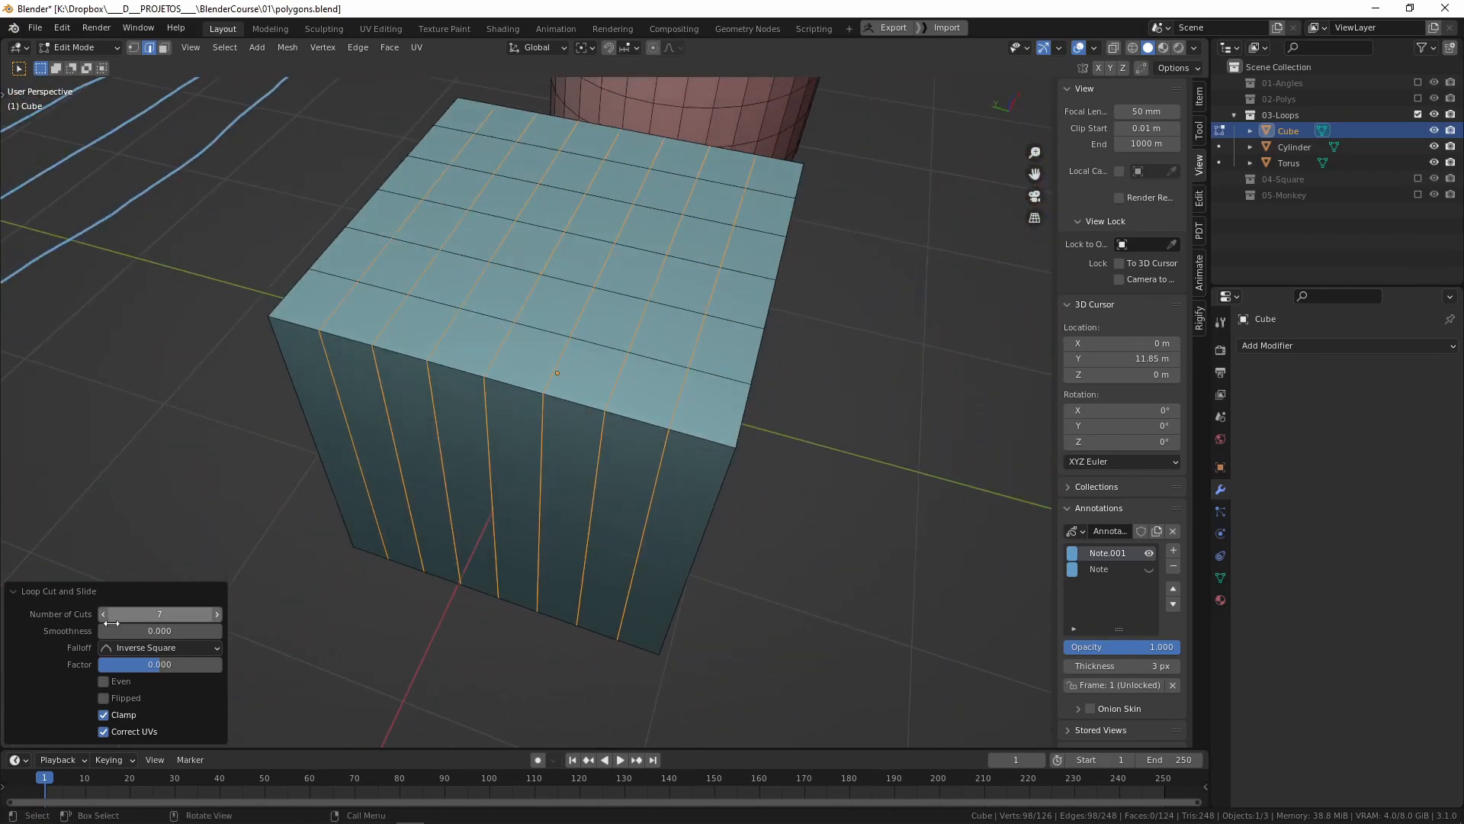
mouse_move(159, 632)
mouse_down()
mouse_move(206, 631)
mouse_move(159, 632)
mouse_move(187, 631)
mouse_up()
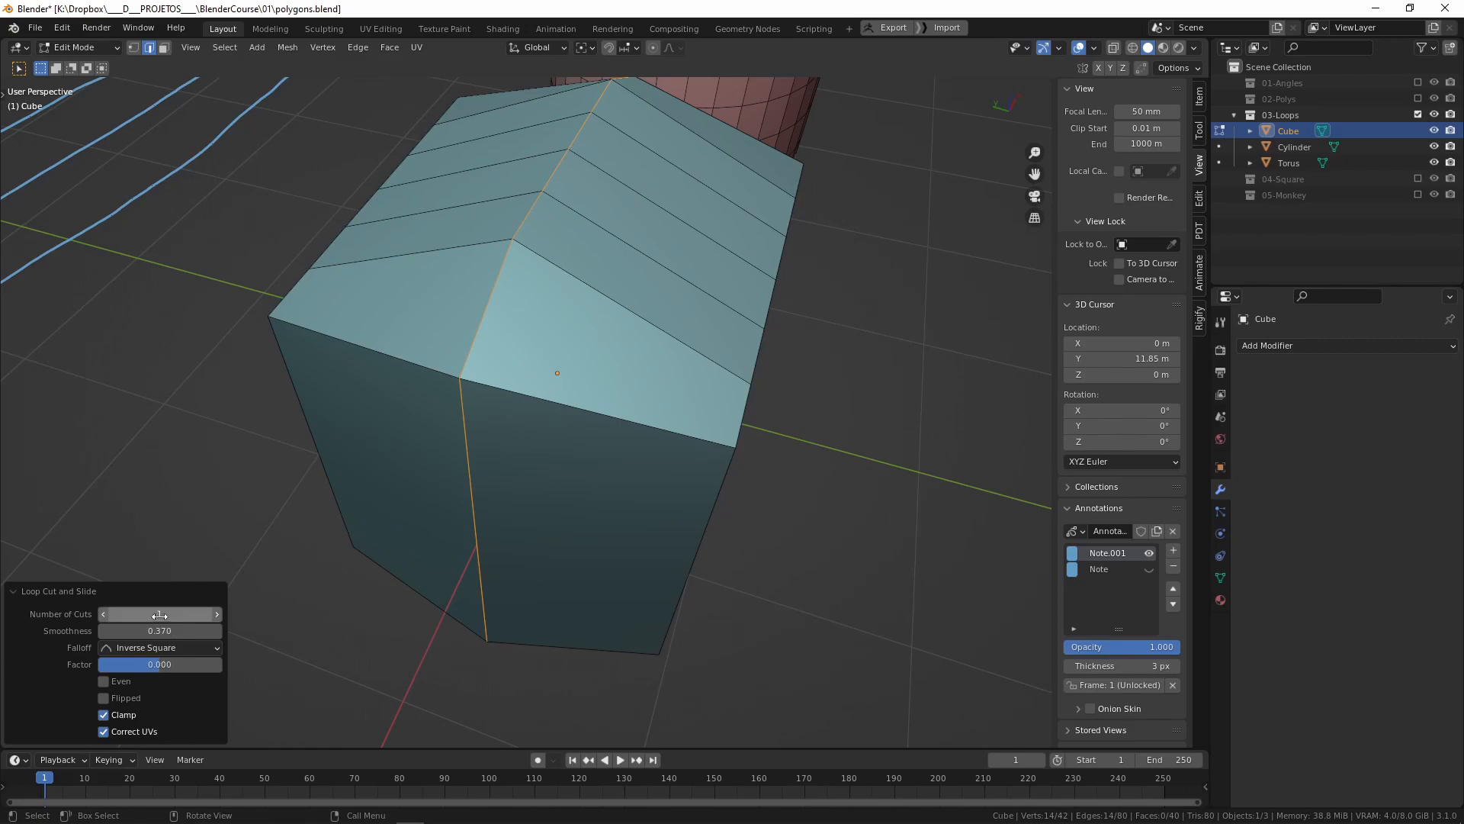
mouse_move(151, 615)
mouse_down()
mouse_move(181, 615)
mouse_move(174, 630)
mouse_move(143, 631)
mouse_up()
click(154, 632)
text(0)
key(Tab)
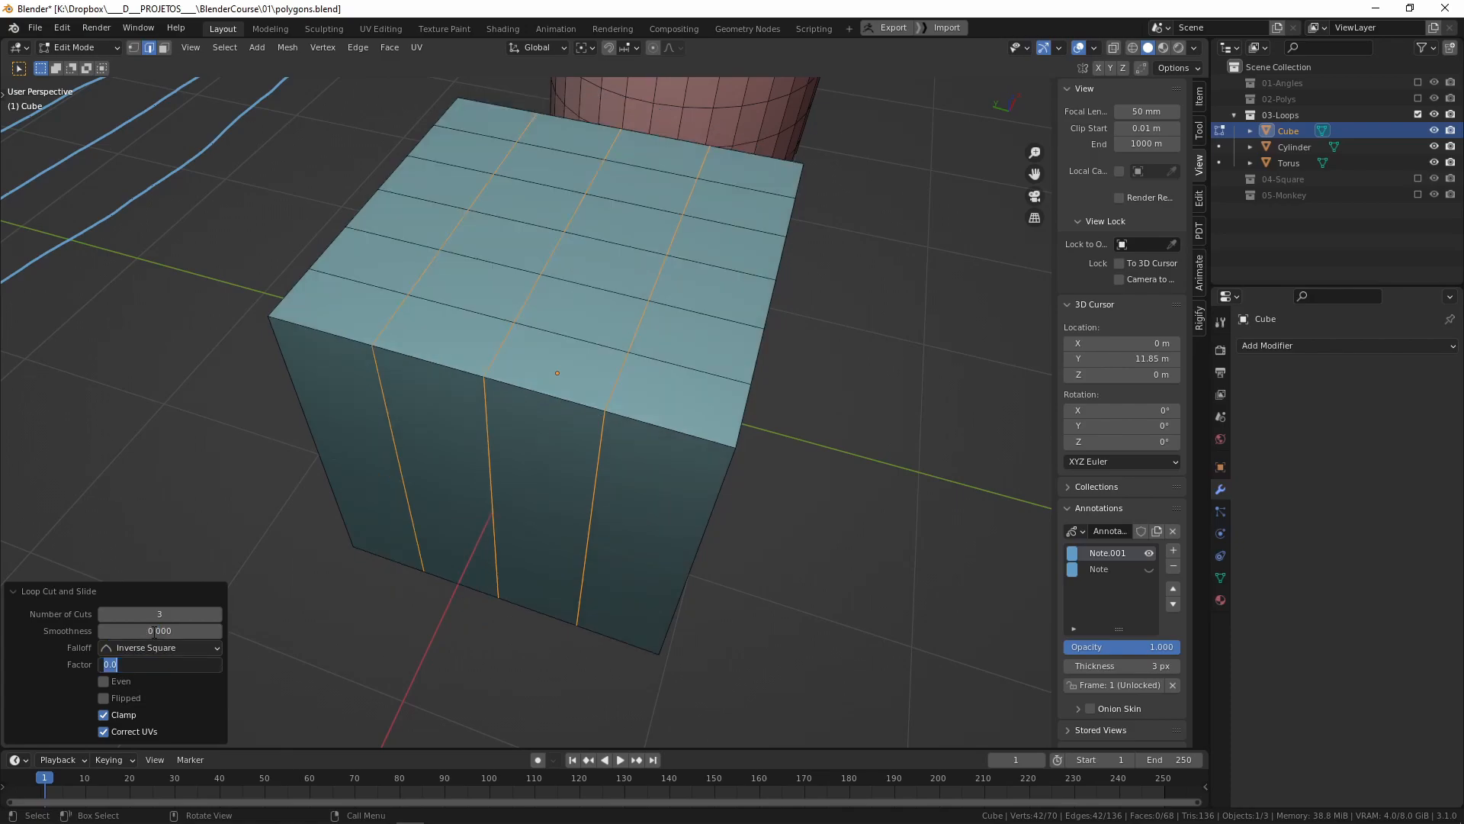
click(171, 646)
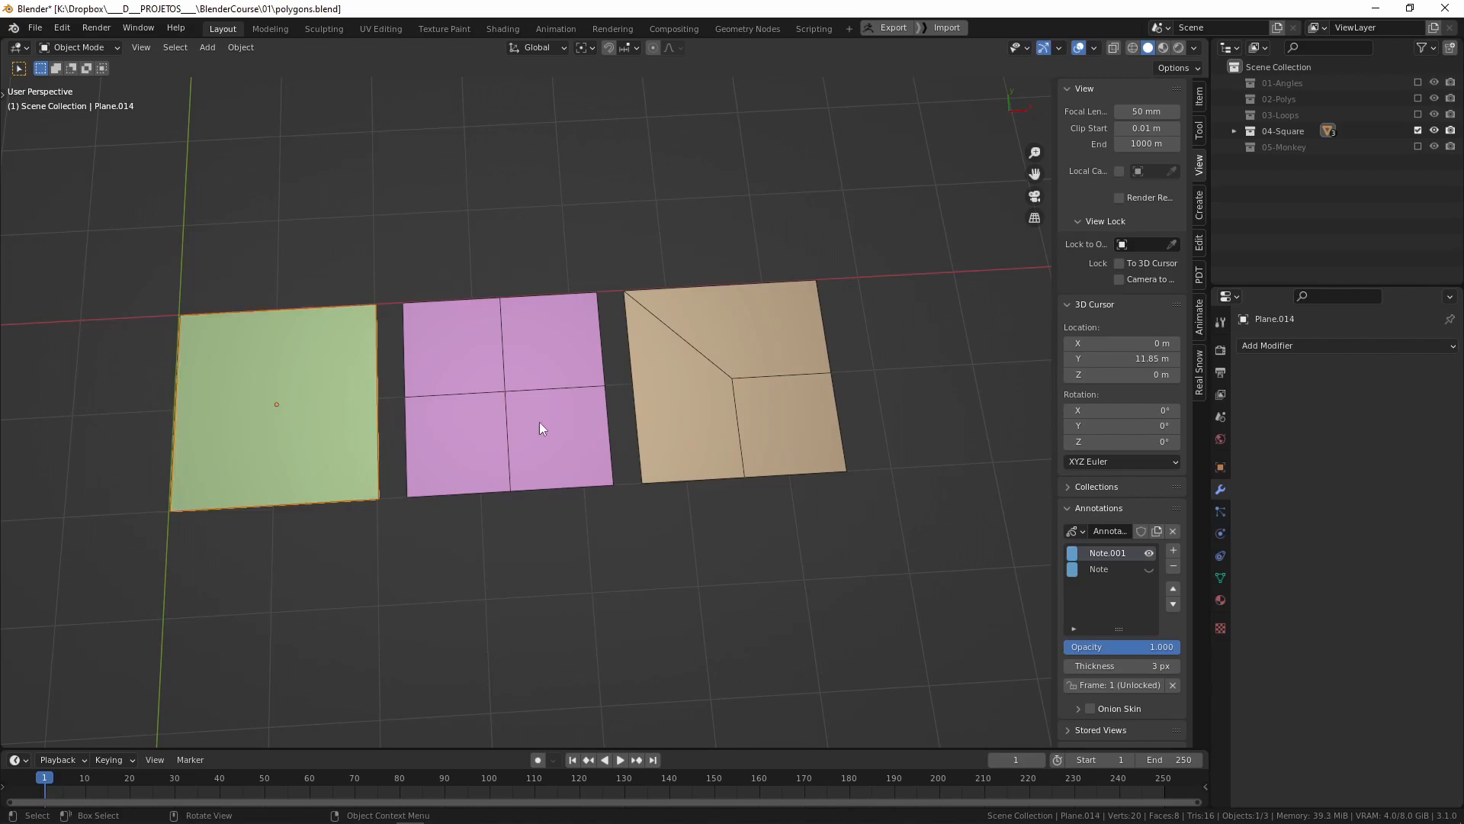
Select the tan, green and pink squares in turn, and select the pink square's four faces one by one in Edit Mode.
click(762, 417)
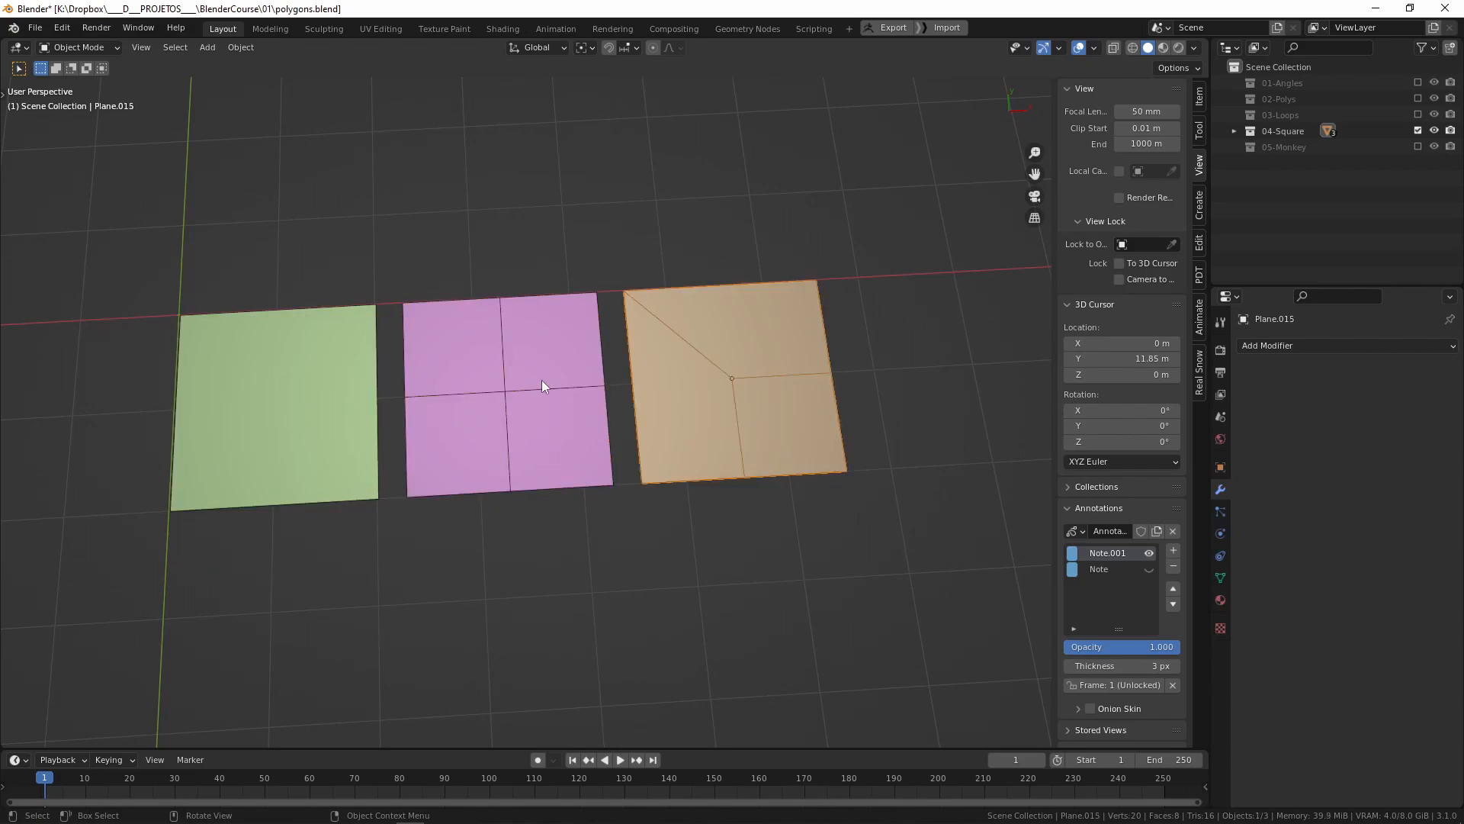
click(313, 410)
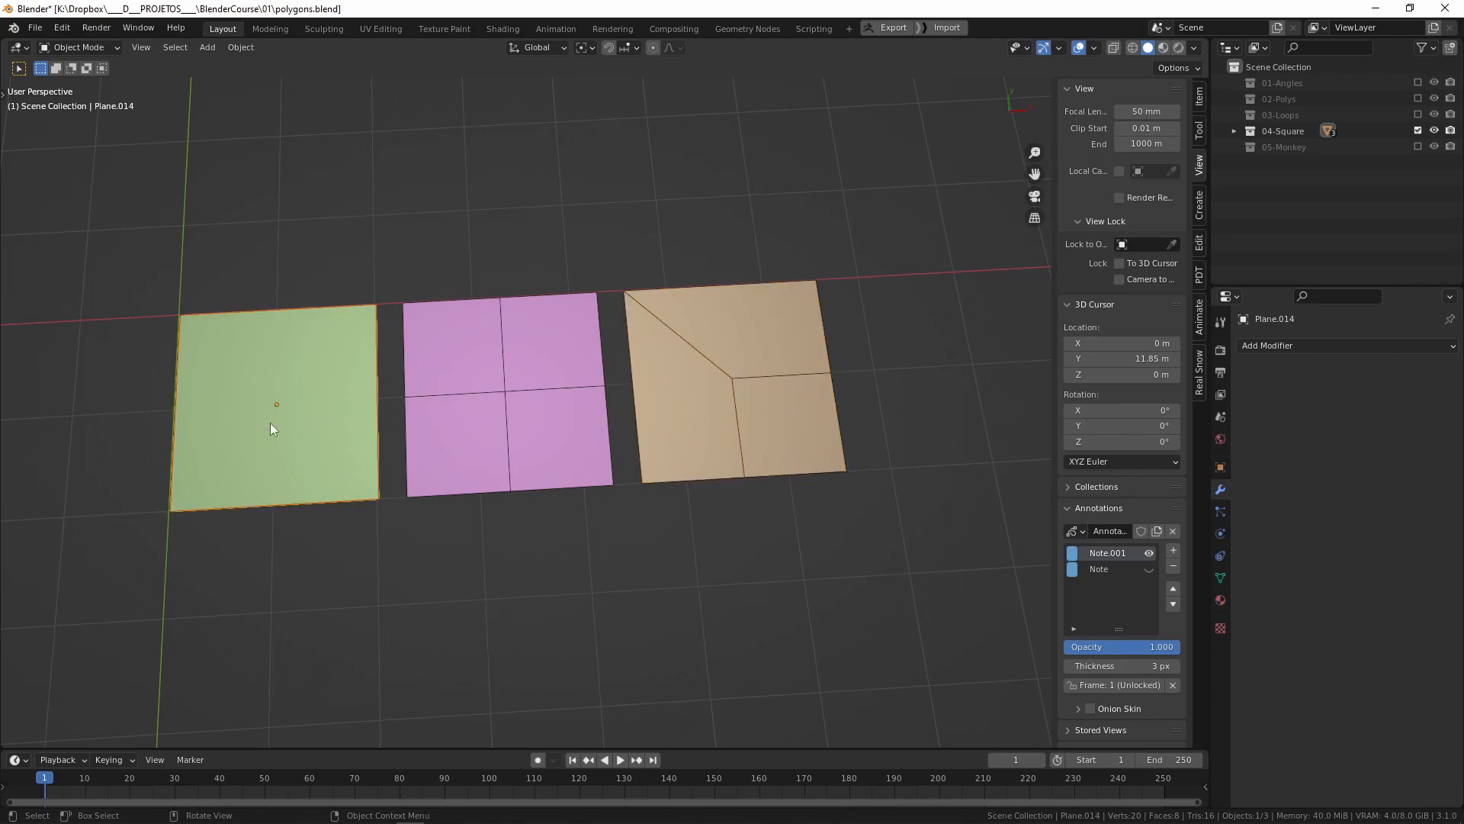
click(500, 402)
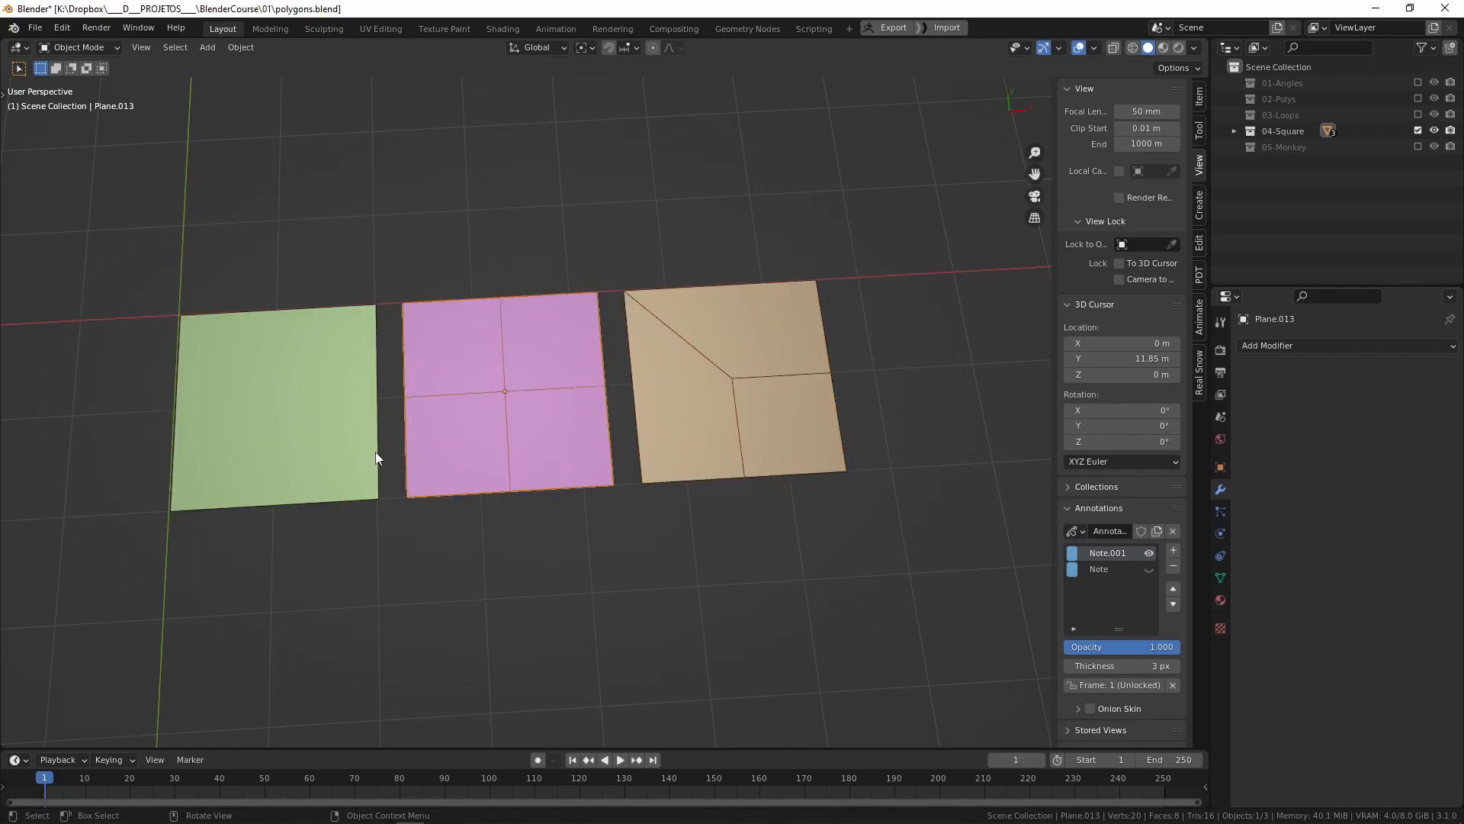
key(Tab)
click(444, 356)
click(561, 353)
click(557, 427)
click(457, 446)
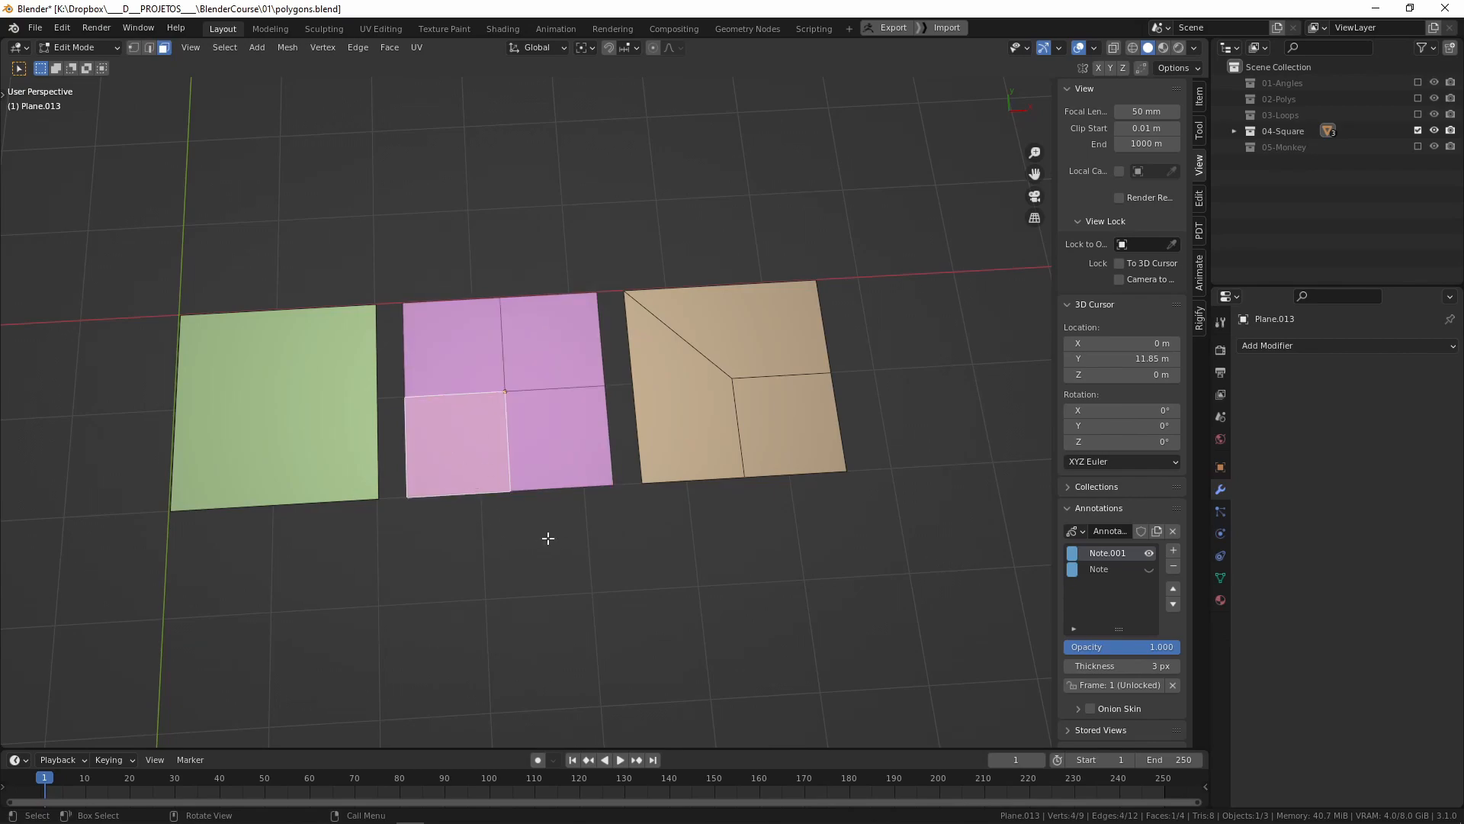
Enter Edit Mode on the tan square, select its faces individually and all together, and clear the selection.
key(Tab)
click(751, 412)
shift+middle_drag(829, 418, 578, 460)
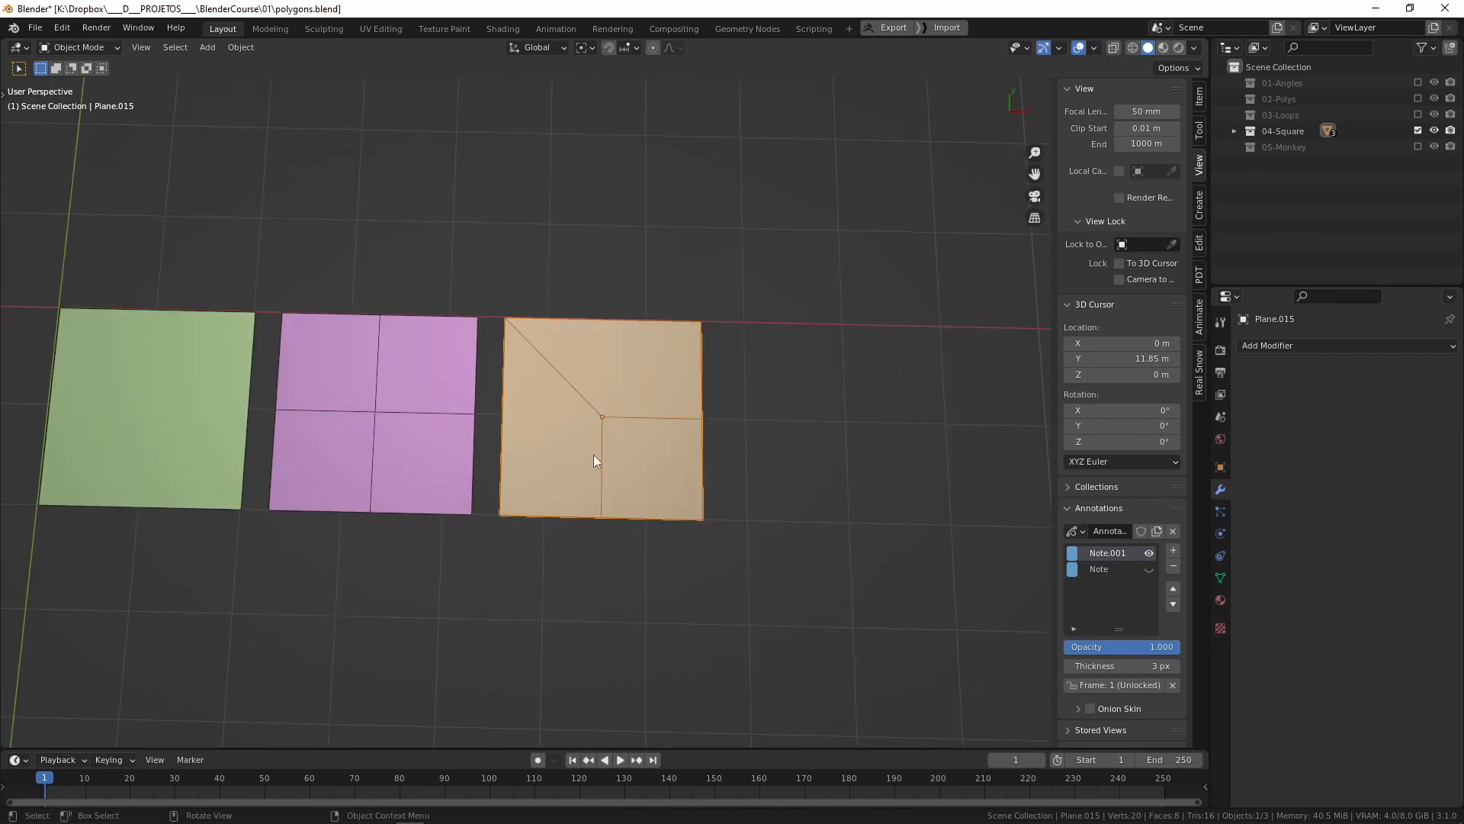
key(Tab)
click(556, 452)
key(a)
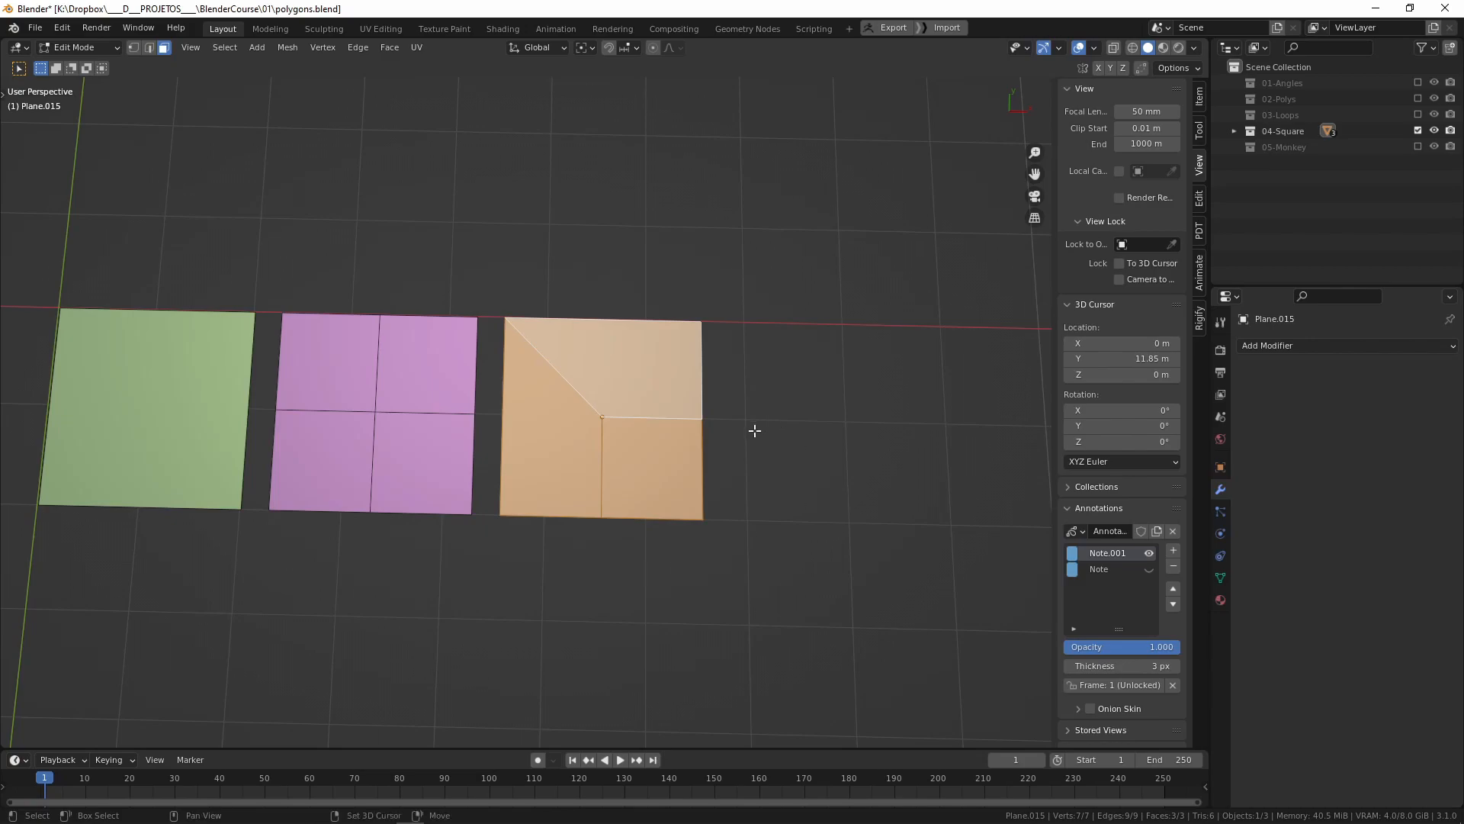
shift+middle_drag(755, 424, 745, 415)
click(599, 543)
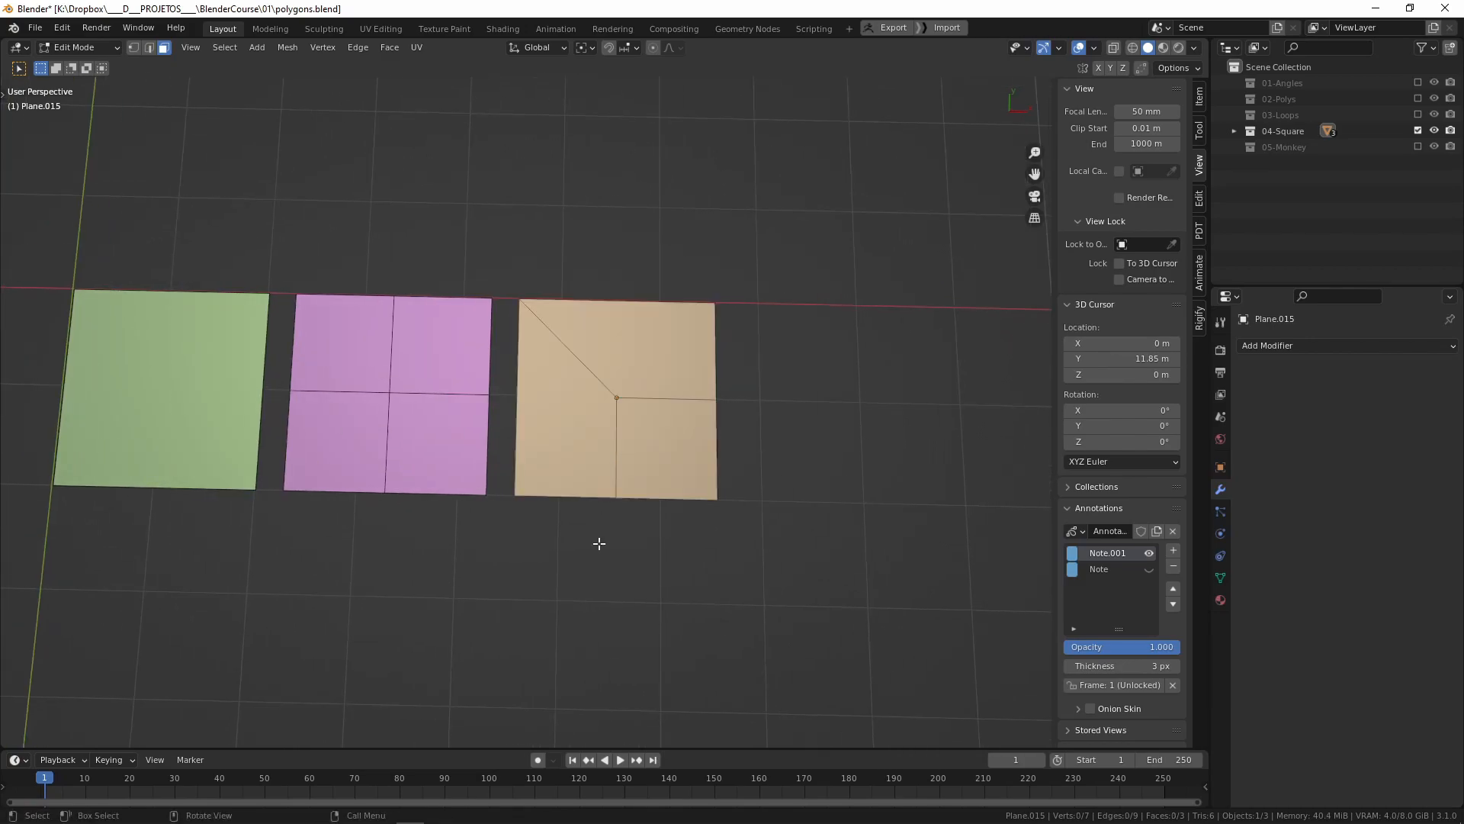
Select the pink square in Object Mode and annotate a freehand line down its vertical centre edge, undoing the horizontal one.
scroll(412, 479, up, 2)
shift+middle_drag(282, 430, 446, 444)
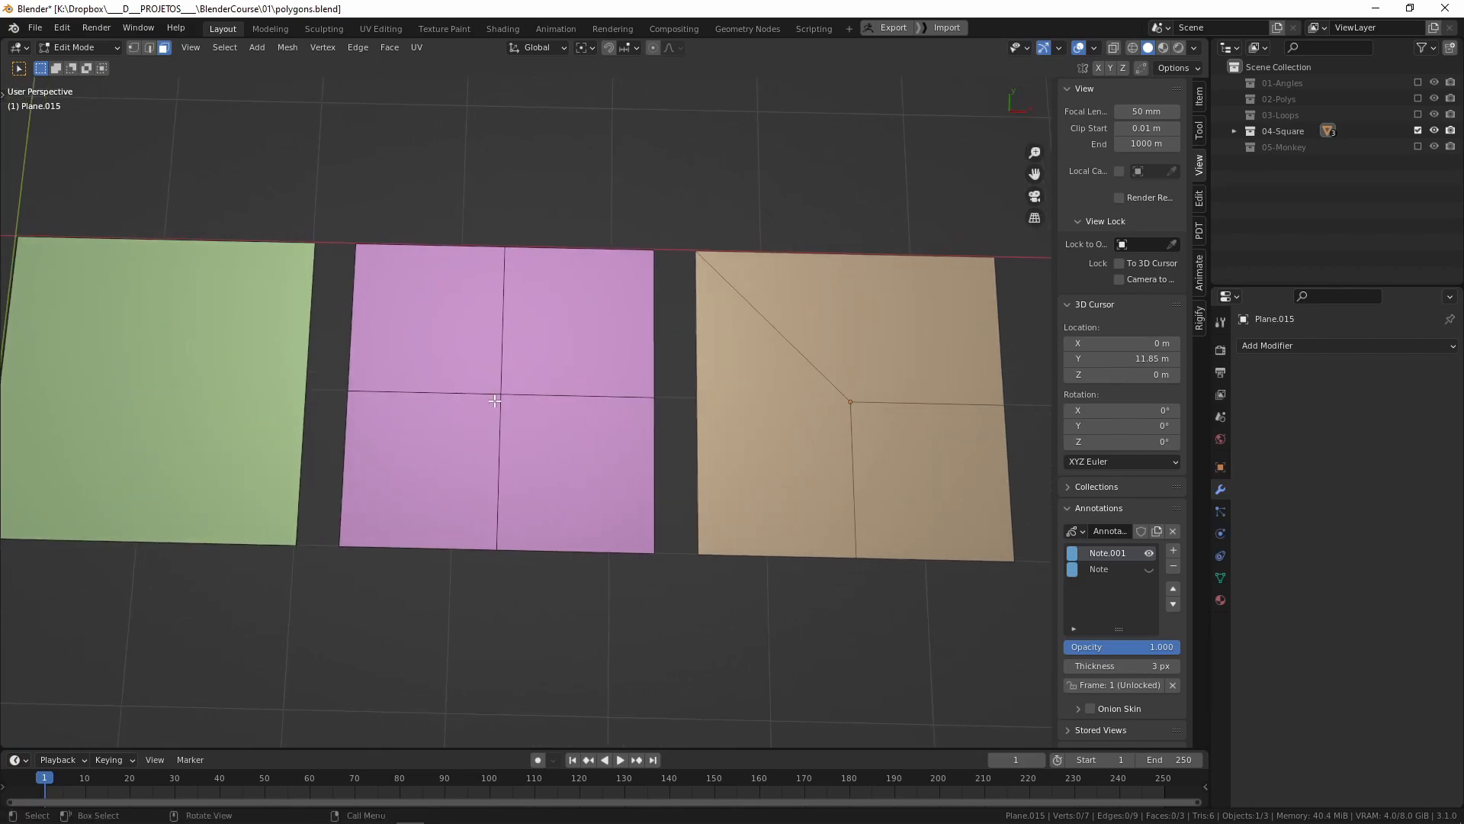
key(Tab)
click(507, 438)
drag(504, 251, 501, 543)
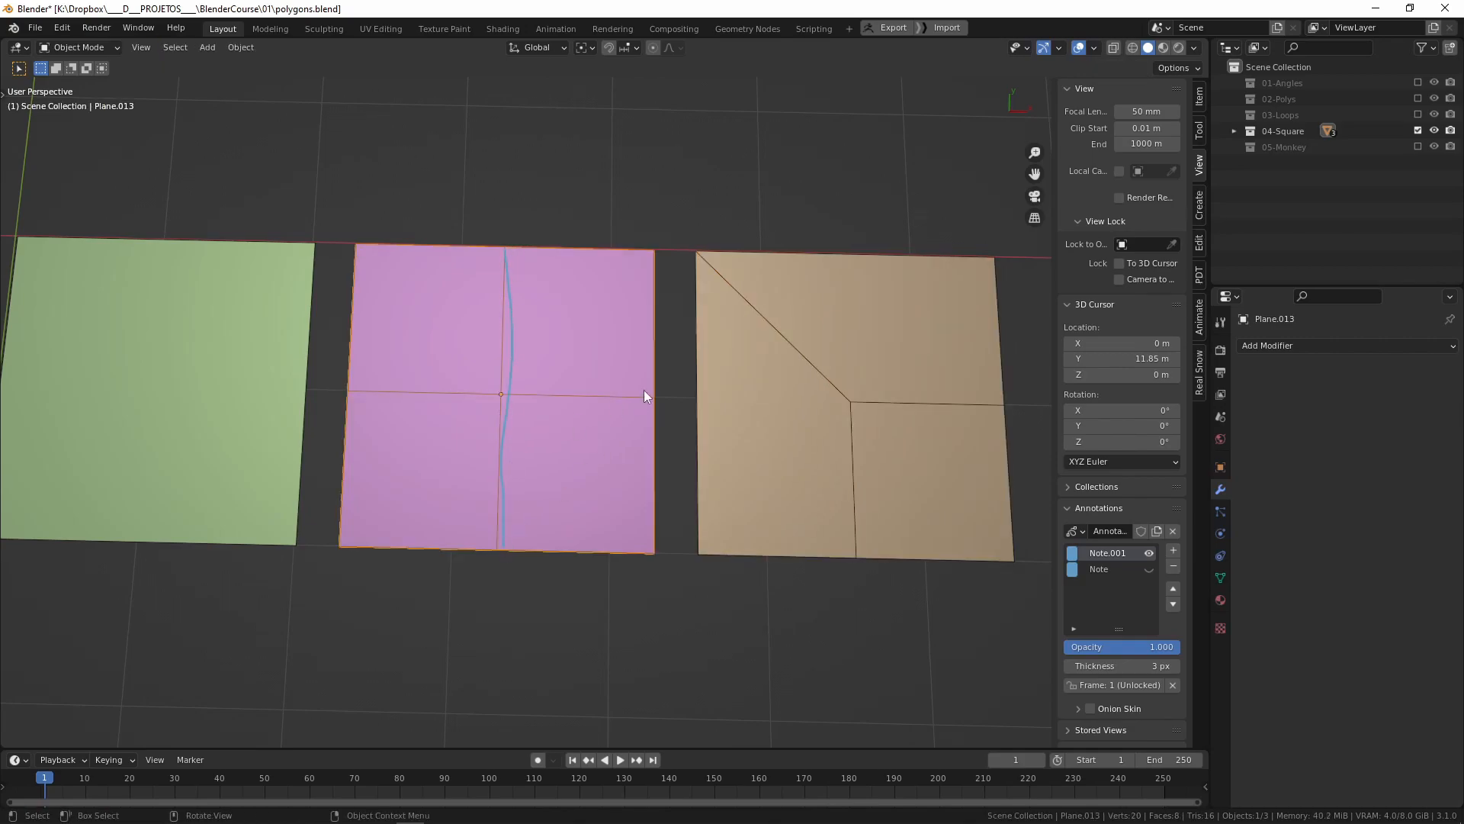
drag(617, 395, 348, 392)
mouse_move(892, 511)
shift+middle_down()
mouse_move(790, 504)
mouse_move(864, 506)
shift+middle_up()
key(ctrl+z)
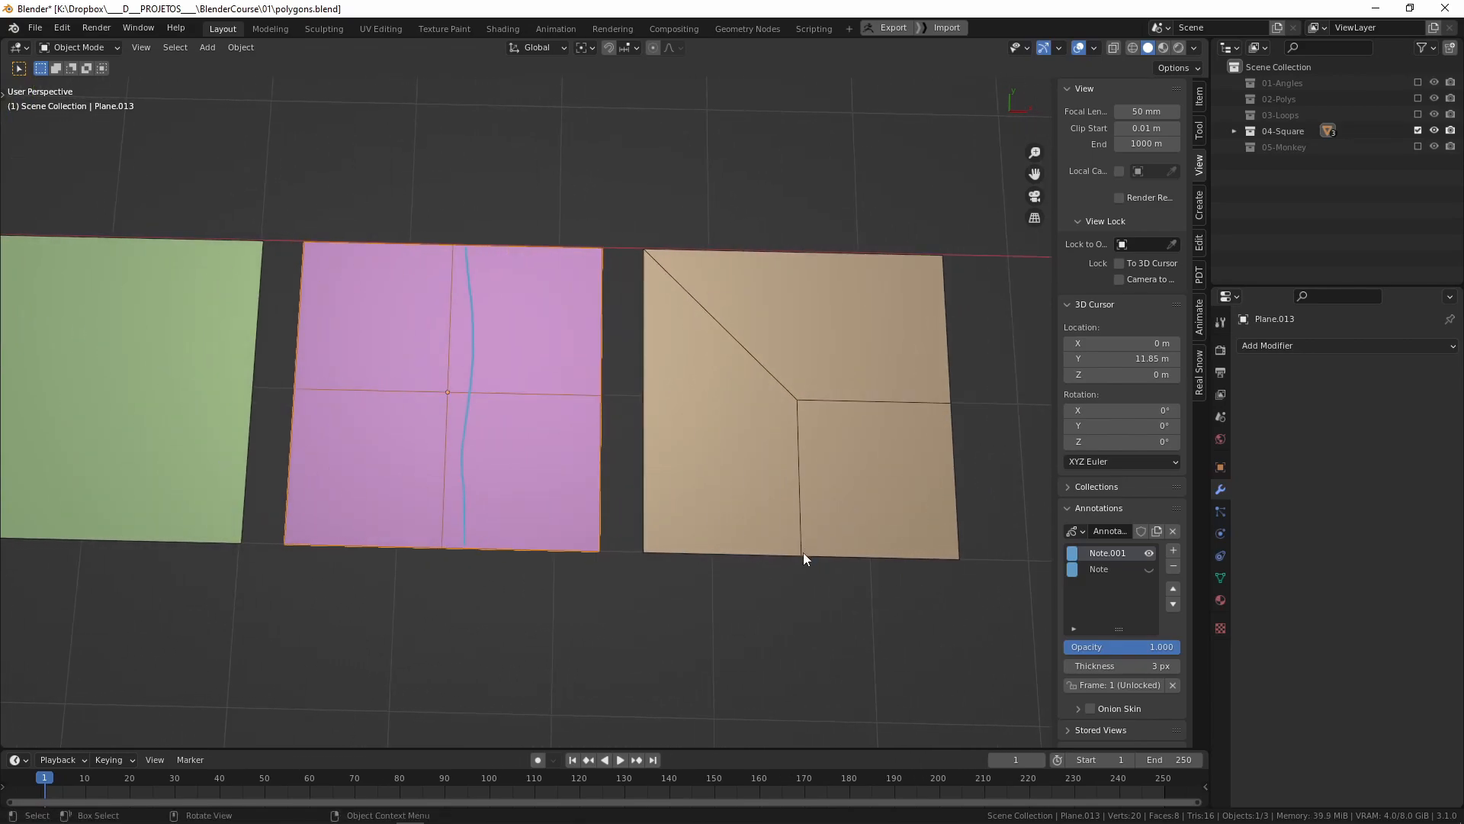
Annotate the L-shaped inner edges of the tan square, and try lines along its diagonal edge, undoing them.
mouse_move(802, 556)
mouse_down()
mouse_move(800, 404)
mouse_move(957, 402)
mouse_up()
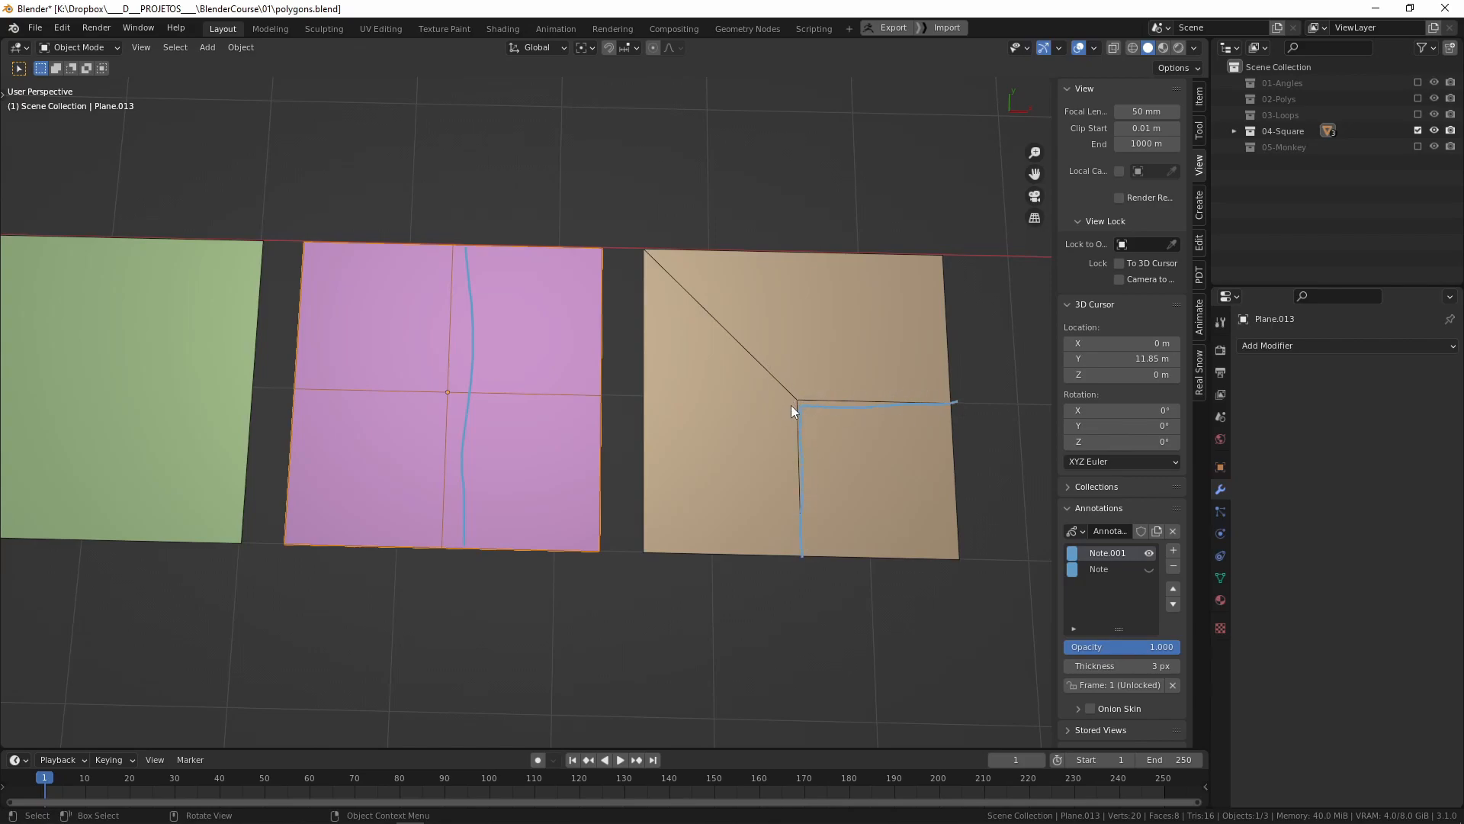
mouse_move(796, 400)
mouse_down()
mouse_move(653, 256)
mouse_move(550, 181)
mouse_up()
key(ctrl+z)
mouse_move(798, 401)
mouse_down()
mouse_move(616, 262)
mouse_move(646, 215)
mouse_up()
key(ctrl+z)
Annotate a line from the tan square's centre beyond its upper-left corner and short strokes extending outward from its right side.
mouse_move(794, 401)
mouse_down()
mouse_move(648, 243)
mouse_move(642, 91)
mouse_up()
mouse_move(941, 256)
mouse_down()
mouse_move(938, 177)
mouse_move(1005, 249)
mouse_up()
drag(951, 400, 1005, 400)
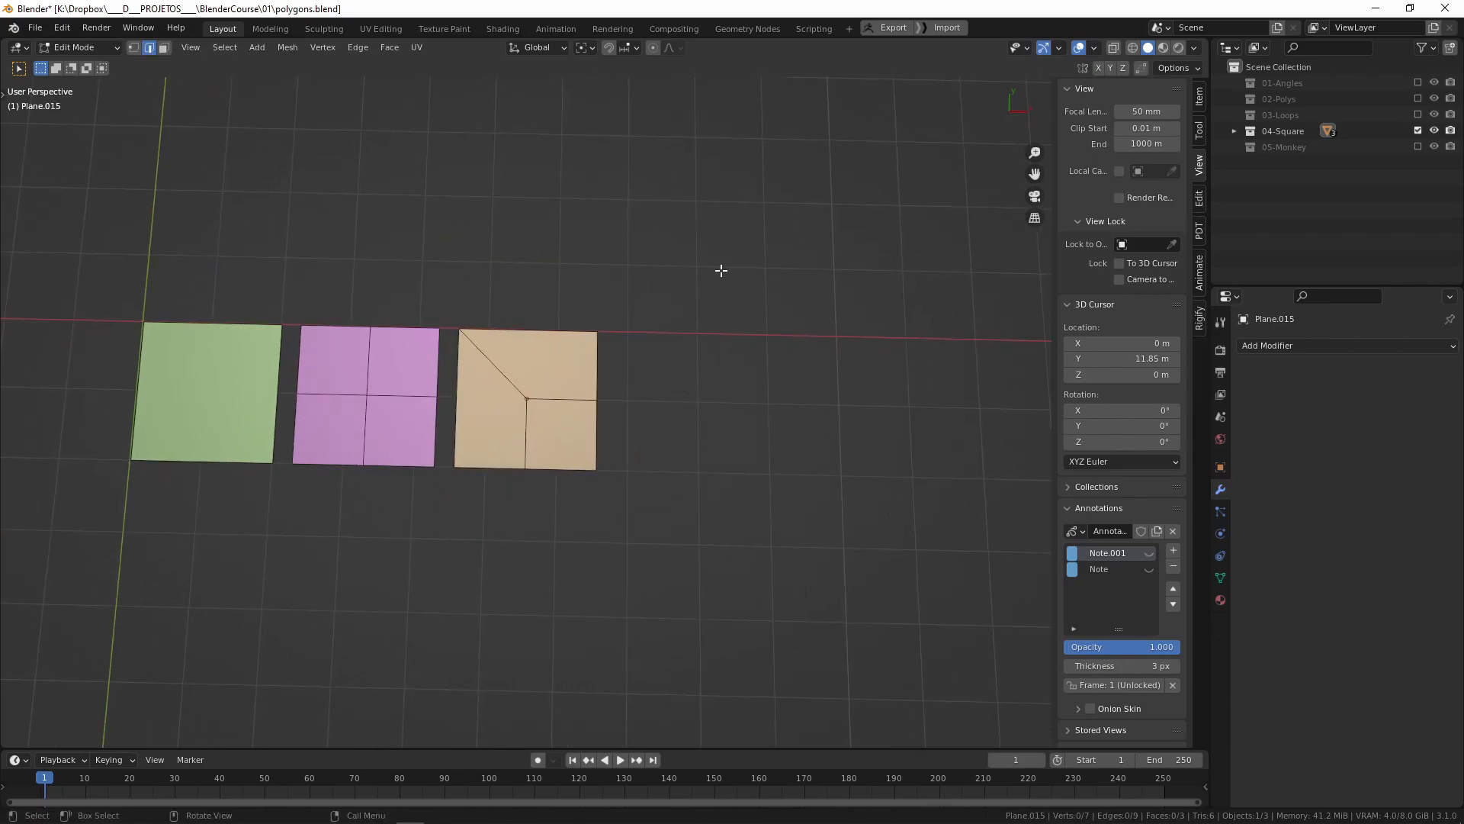
Extrude the tan square's right-side edges outward four times in succession to form a strip of quads.
mouse_move(730, 260)
mouse_down()
mouse_move(598, 533)
mouse_move(574, 533)
mouse_up()
key(e)
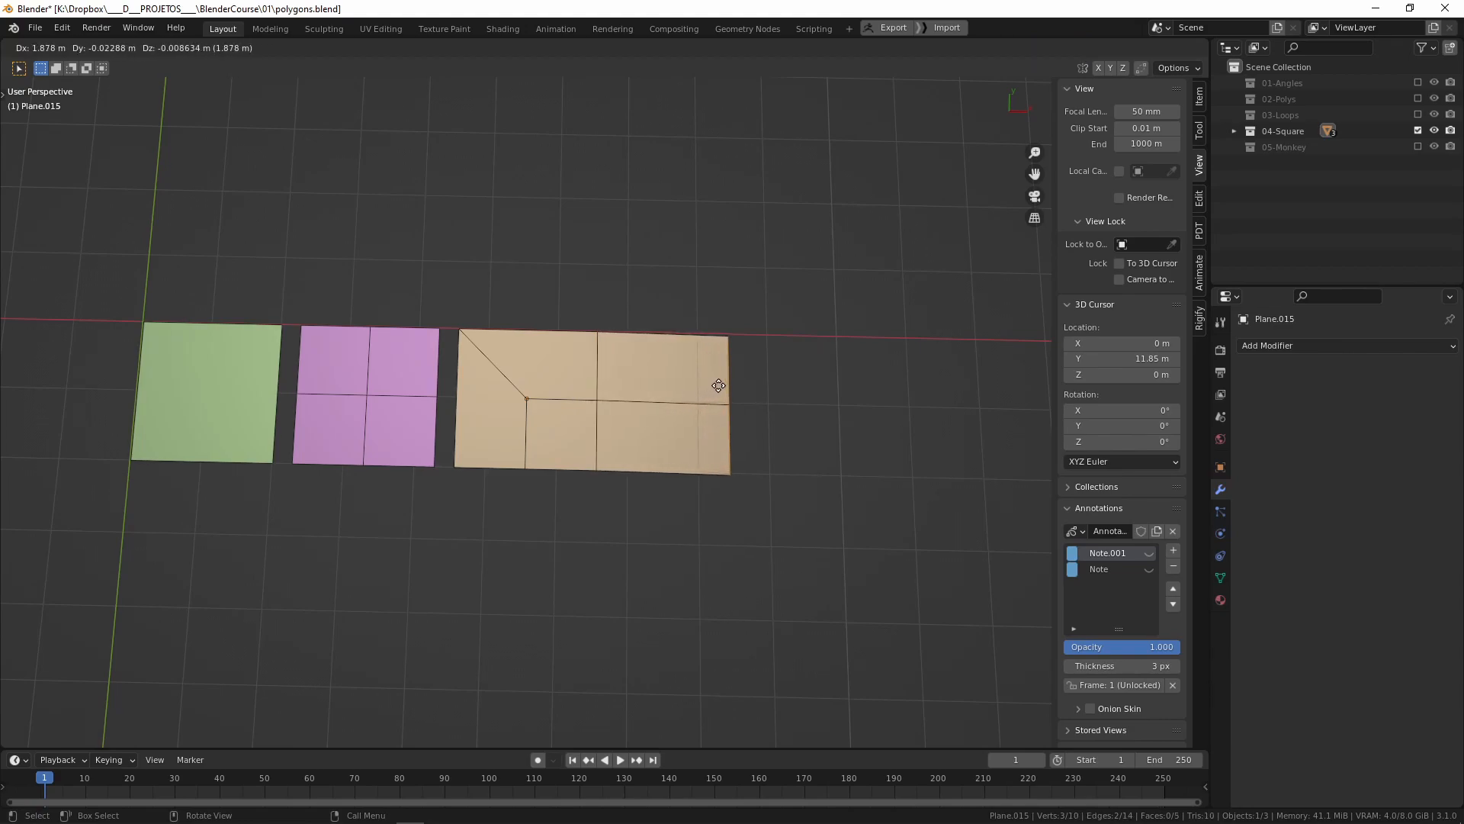
click(719, 386)
key(e)
click(901, 386)
shift+middle_drag(912, 386, 673, 404)
key(e)
click(905, 392)
key(e)
click(888, 418)
Extrude the end edges of the tan strip outward once more and return to Object Mode.
shift+middle_drag(967, 473, 824, 460)
shift+right_click(827, 459)
middle_drag(739, 534, 713, 499)
key(e)
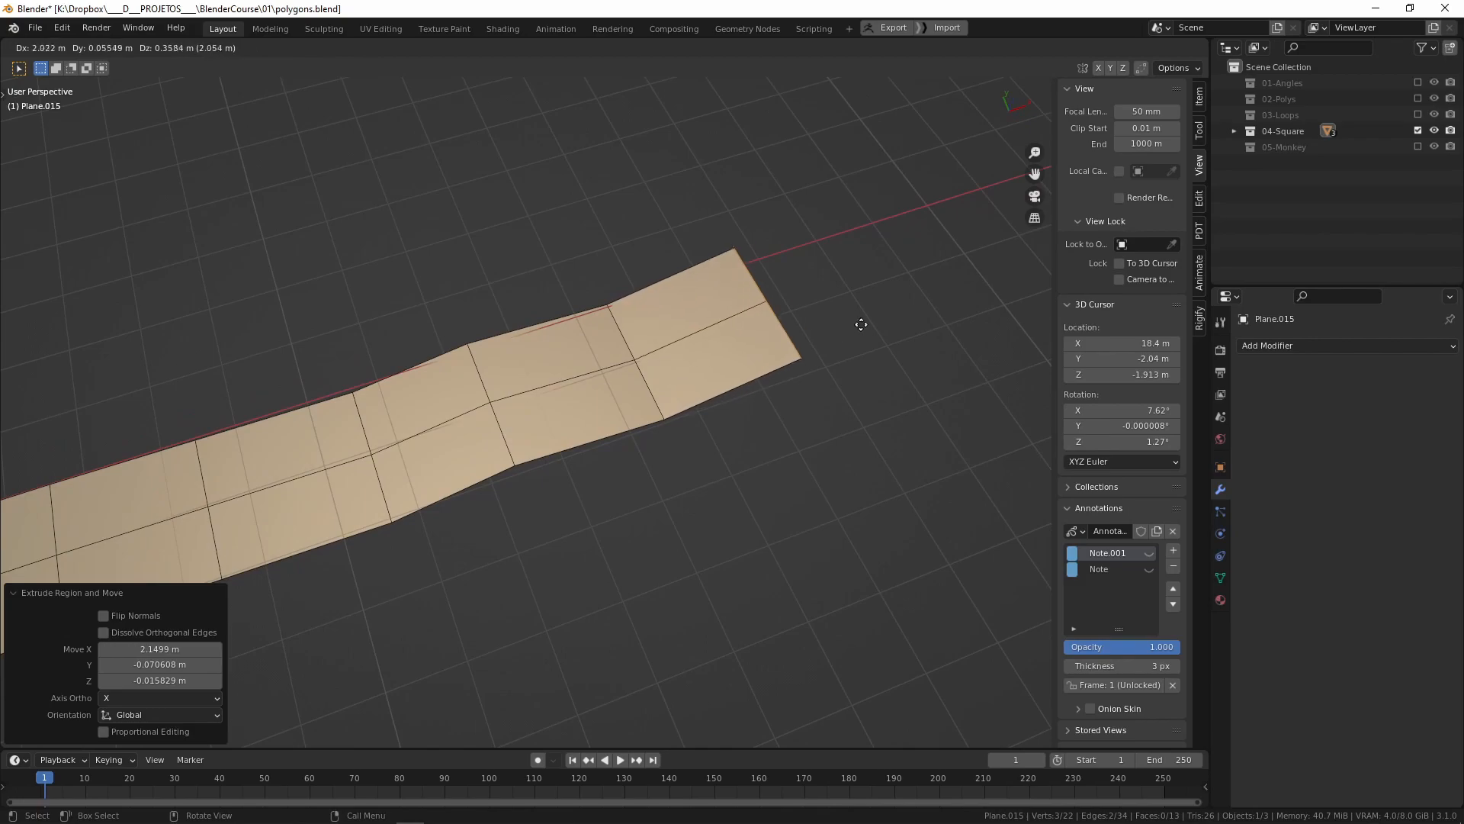
click(895, 317)
key(Tab)
shift+middle_drag(385, 463, 692, 372)
key(Tab)
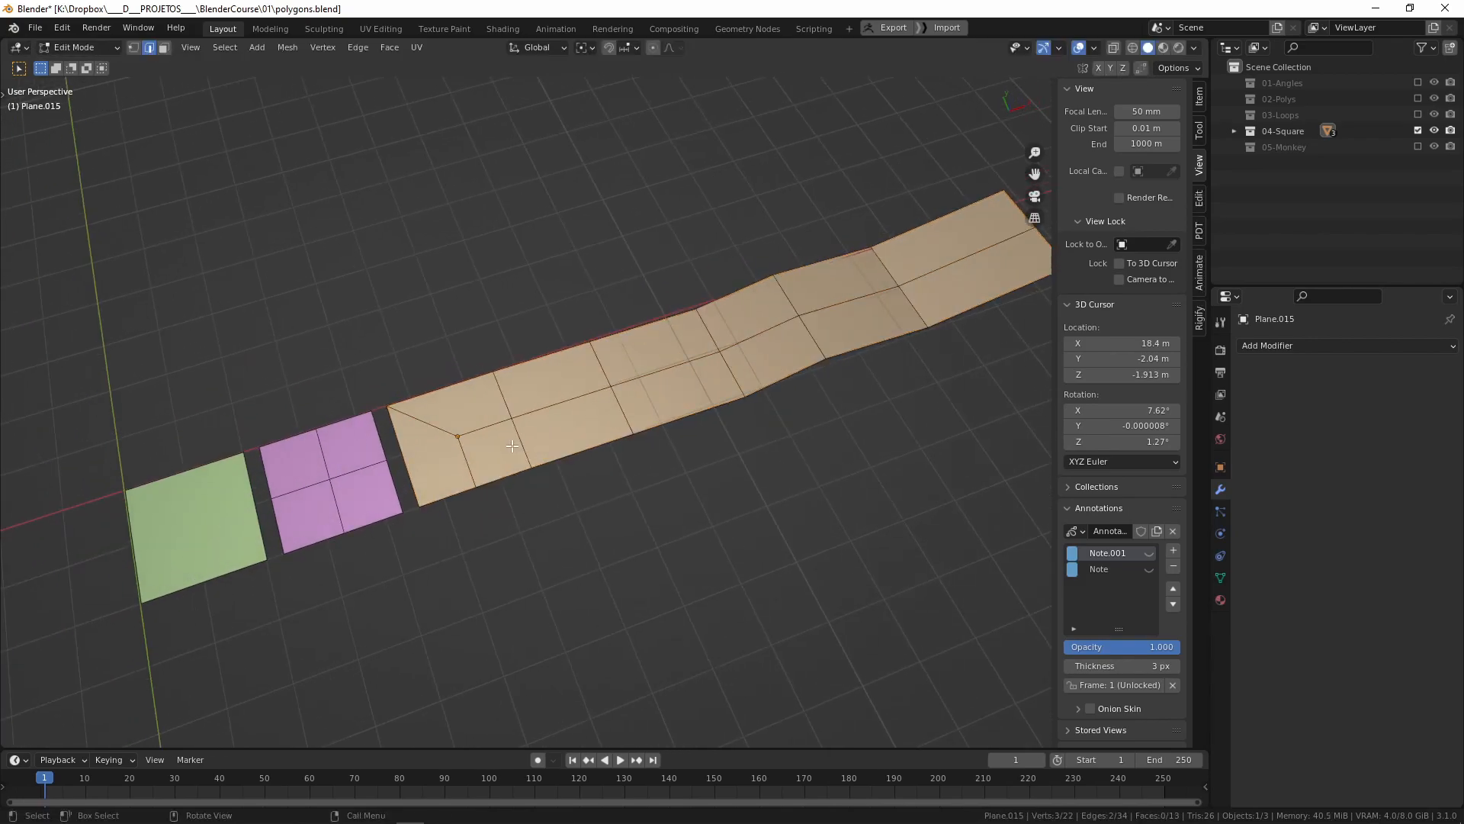
shift+middle_drag(489, 426, 412, 467)
key(Tab)
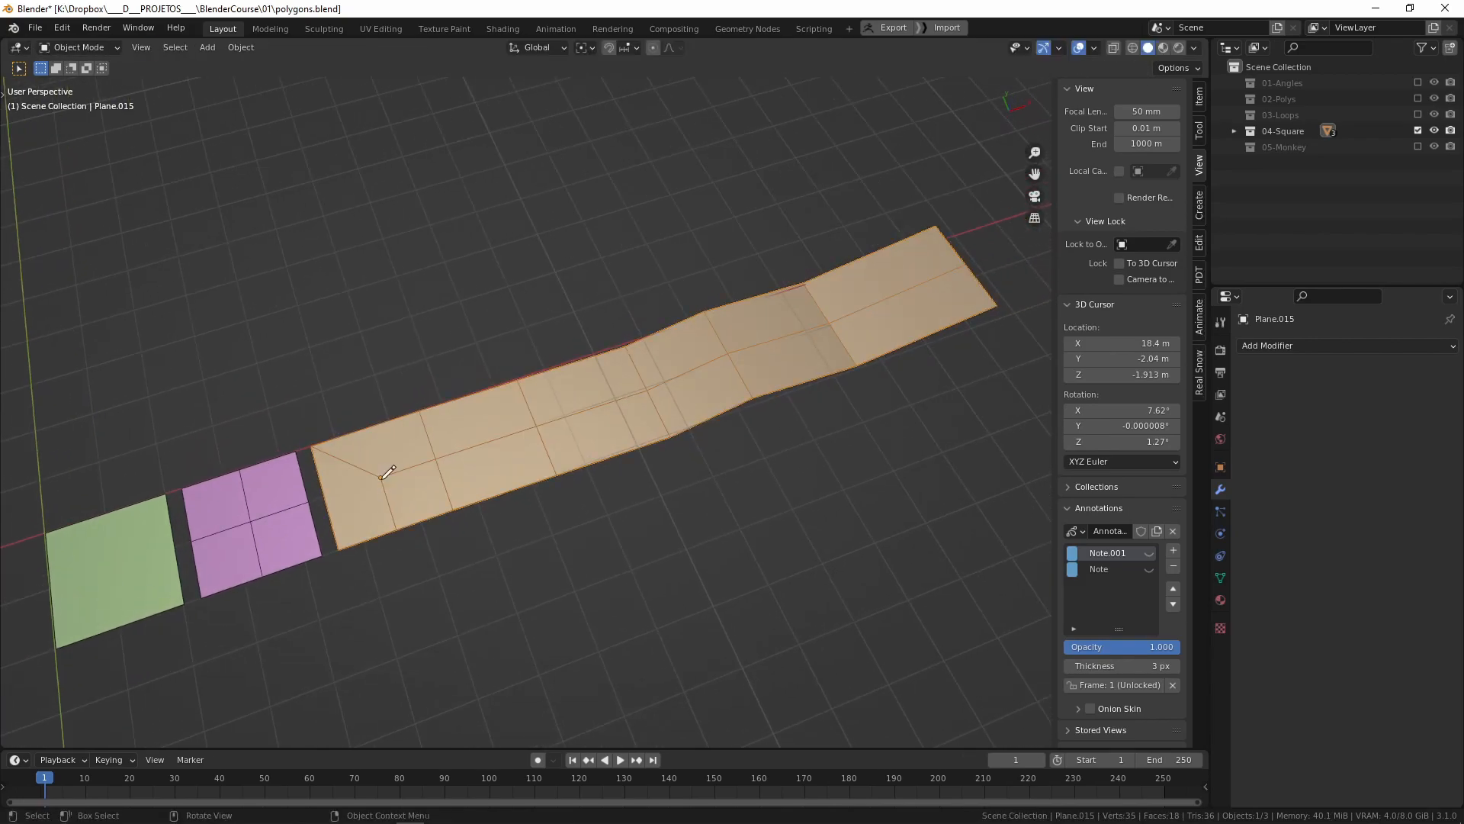
On a new annotation layer, trace the edge flow along the tan strip's central edge, and hide that layer.
click(1173, 550)
mouse_move(963, 266)
mouse_down()
mouse_move(671, 378)
mouse_move(413, 452)
mouse_move(403, 534)
mouse_up()
middle_drag(660, 465, 627, 455)
click(1148, 553)
Exclude the 04-Square collection from the view layer and enable the 05-Monkey collection.
click(1419, 131)
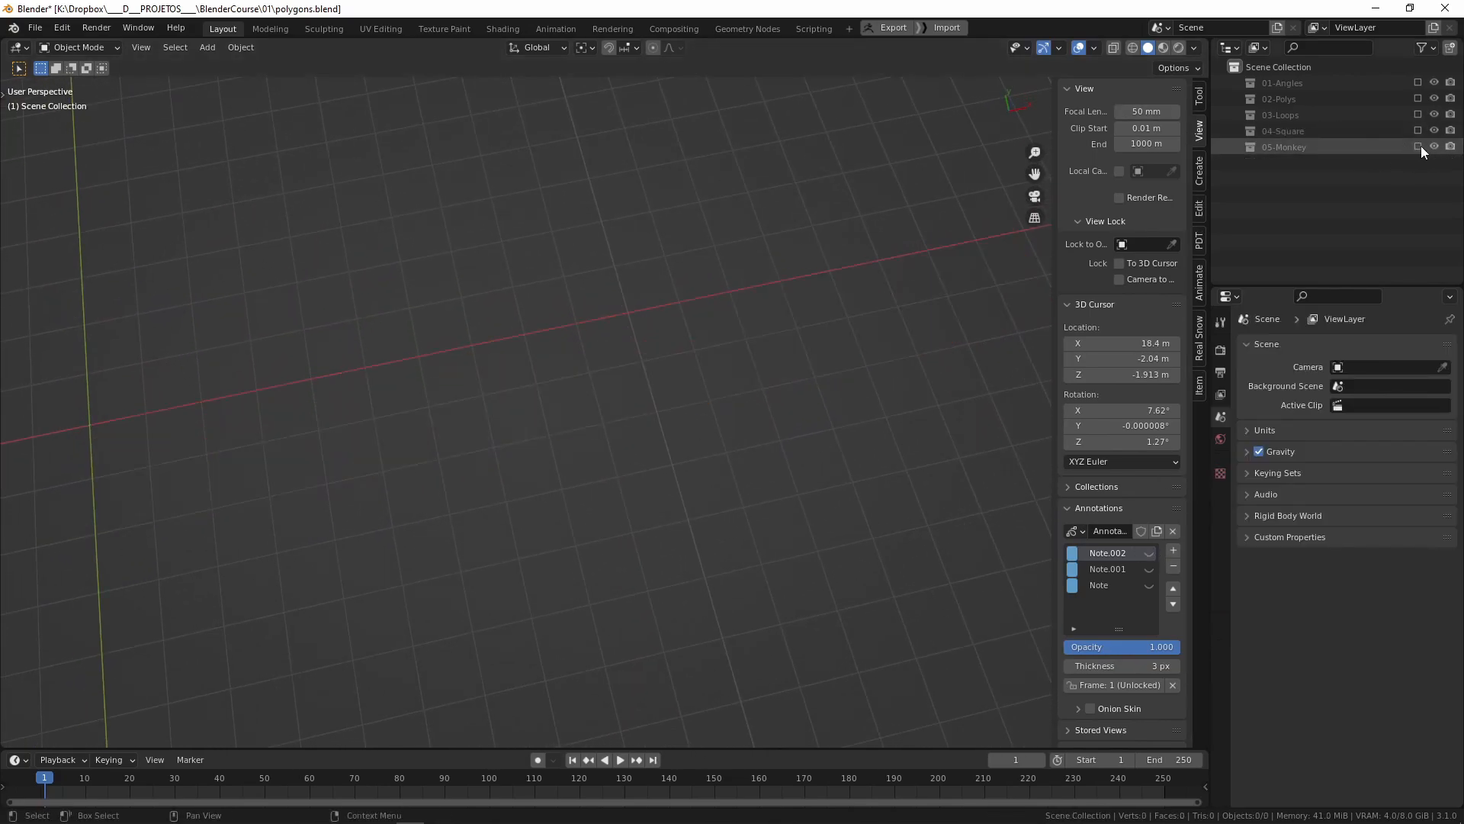
click(1418, 146)
click(1290, 147)
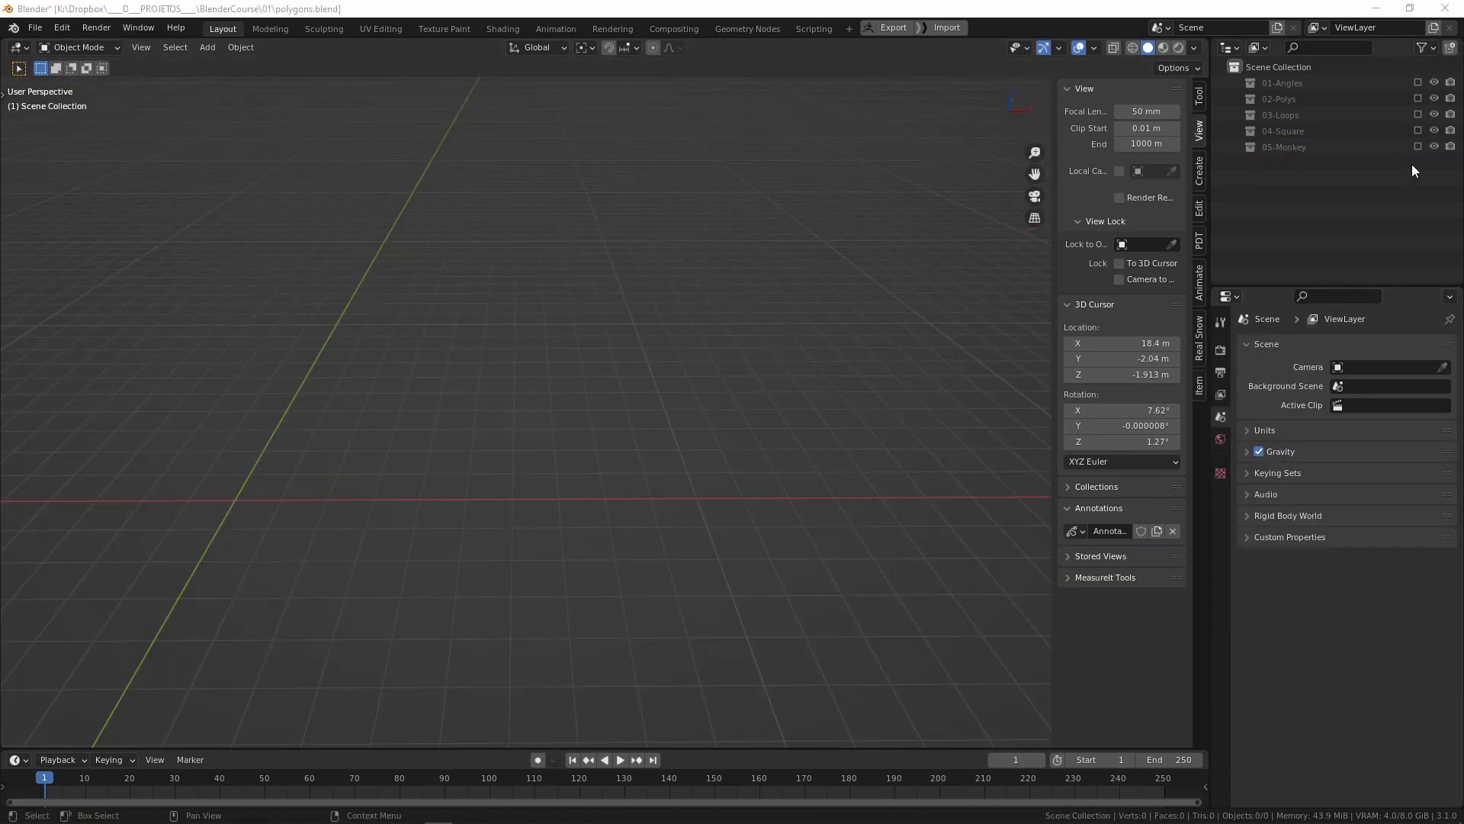
click(1419, 146)
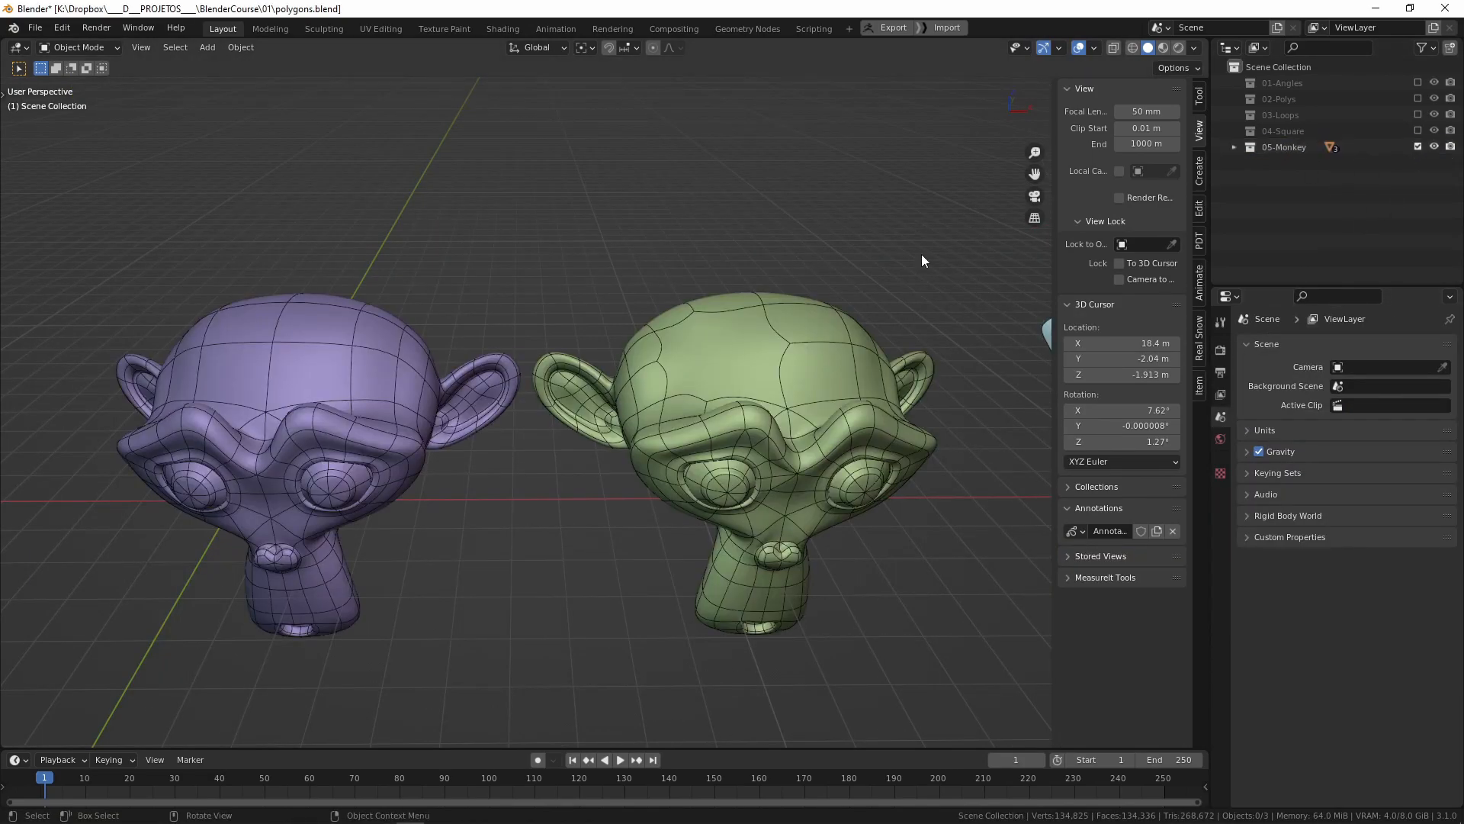
Examine the foreheads of the purple and green monkey heads and compare their topology.
middle_drag(372, 443, 388, 479)
middle_drag(593, 451, 571, 450)
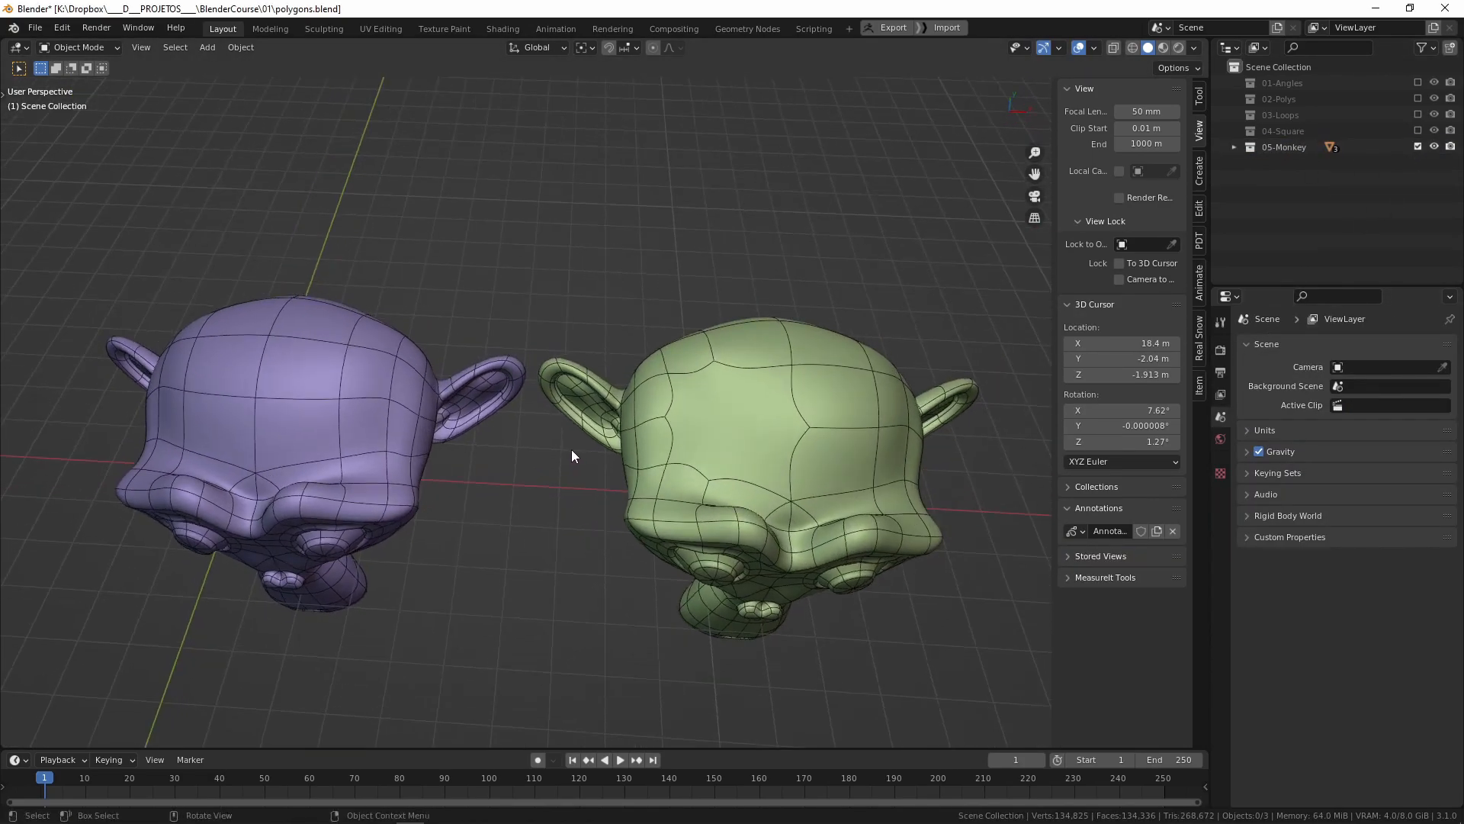
click(383, 465)
middle_drag(646, 484, 659, 479)
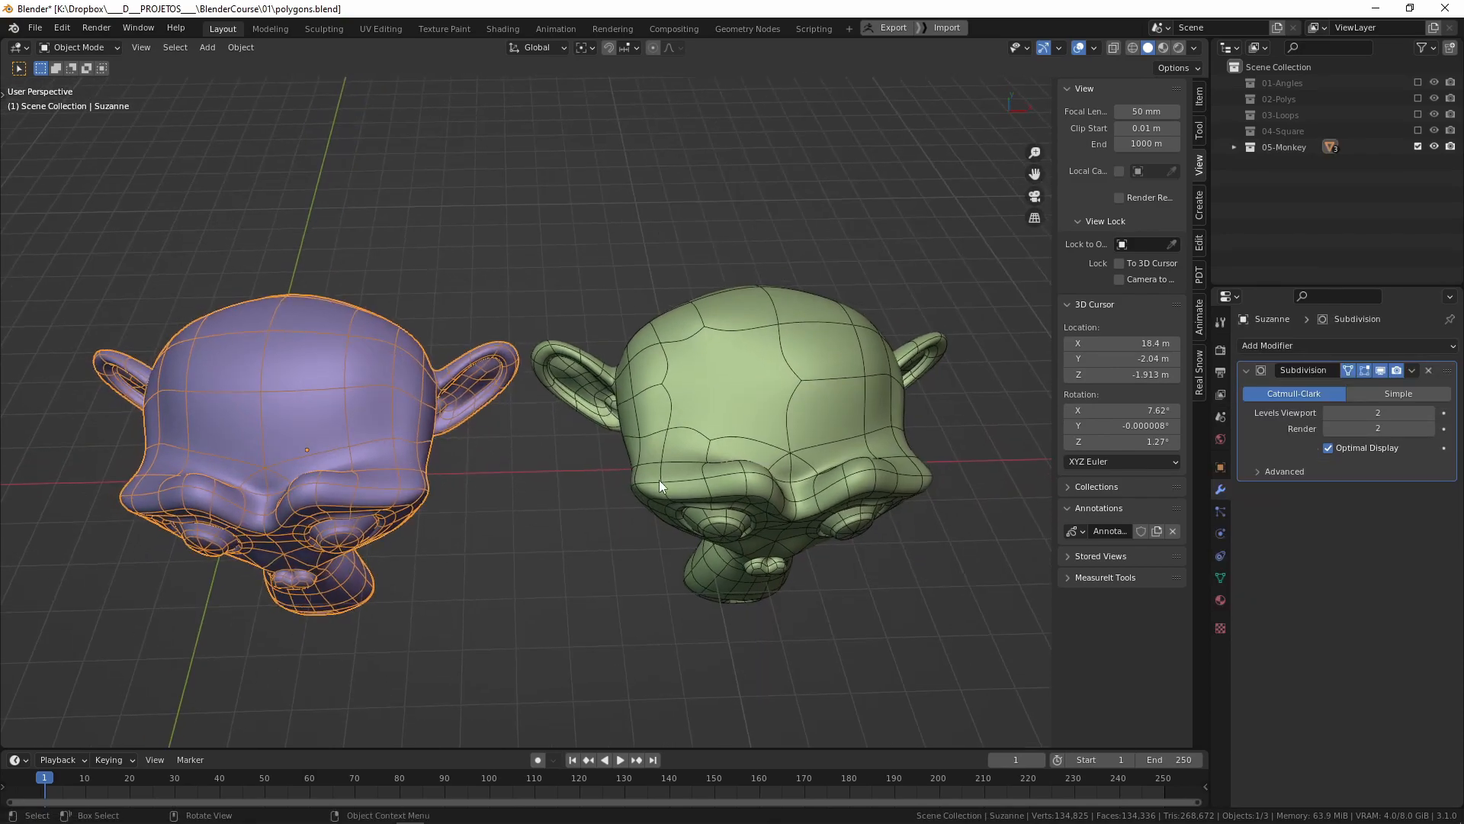
middle_drag(566, 479, 578, 437)
click(546, 472)
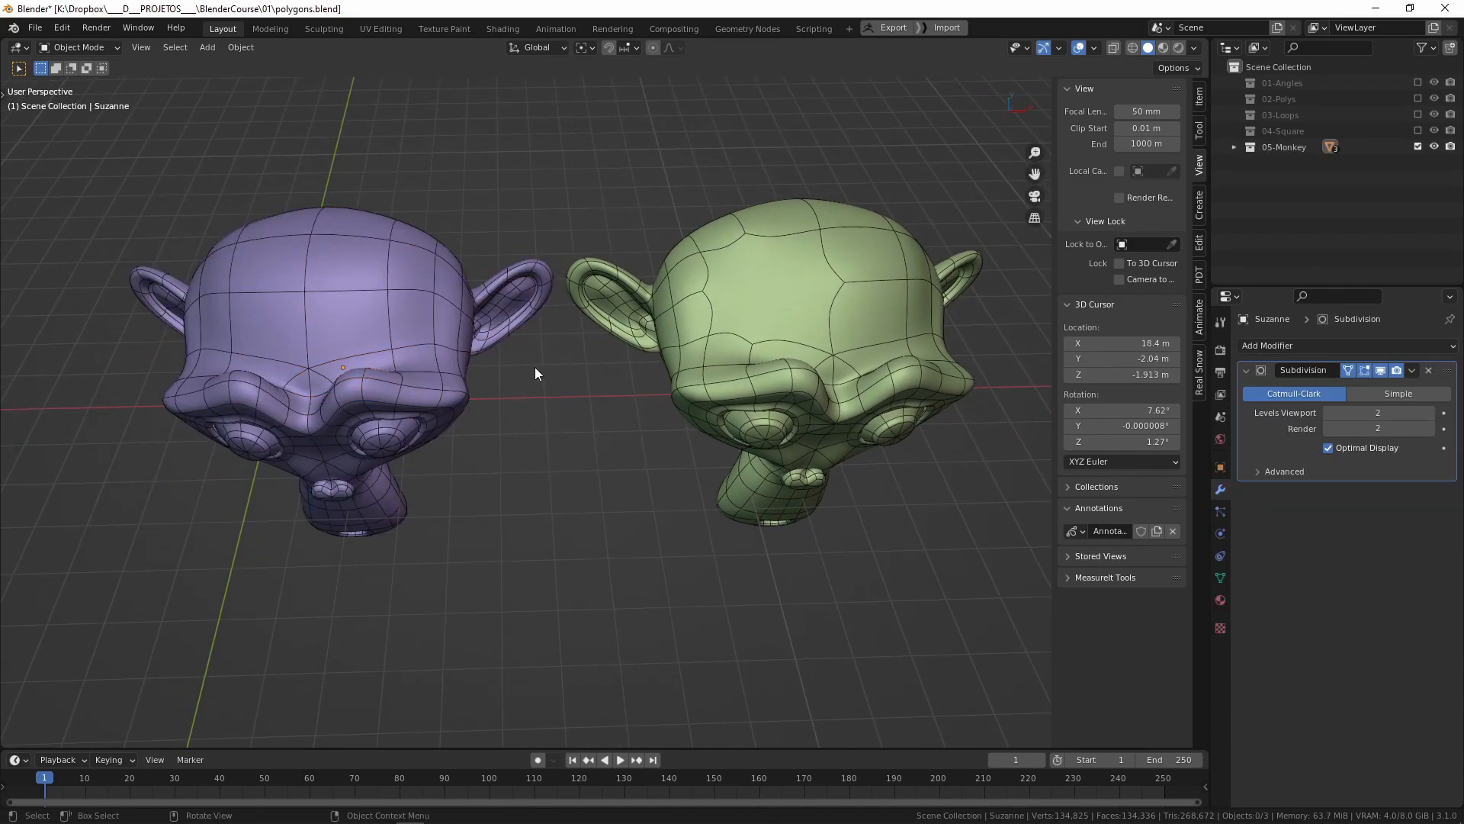
mouse_move(602, 336)
middle_down()
mouse_move(593, 302)
mouse_move(591, 320)
middle_up()
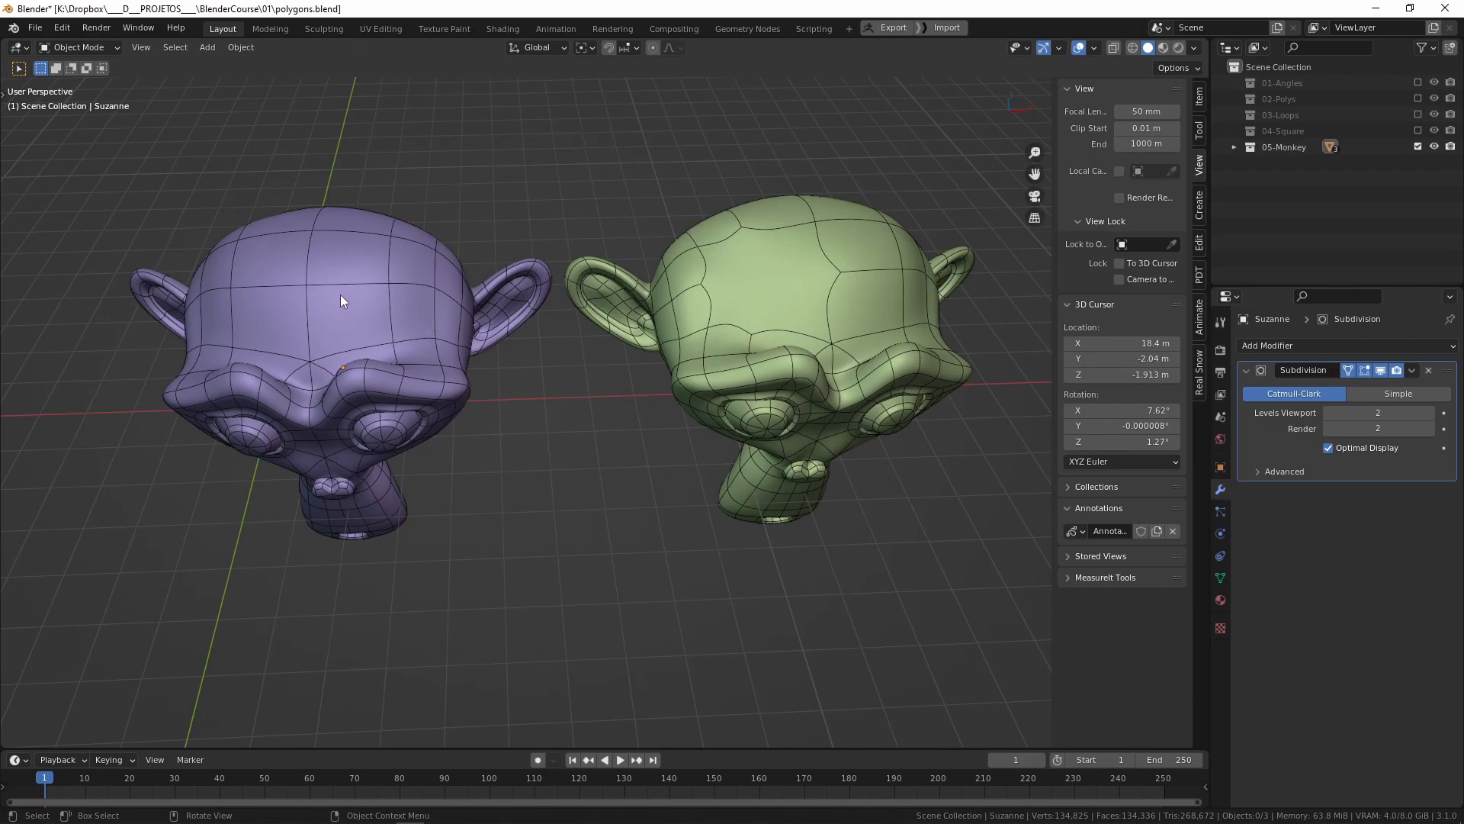
Annotate the outlines of the quads across the purple monkey's forehead, and hide the annotation layer.
key(d)
drag(313, 230, 302, 285)
mouse_move(313, 229)
mouse_down()
mouse_move(393, 238)
mouse_move(388, 281)
mouse_move(303, 284)
mouse_move(349, 349)
mouse_move(435, 335)
mouse_up()
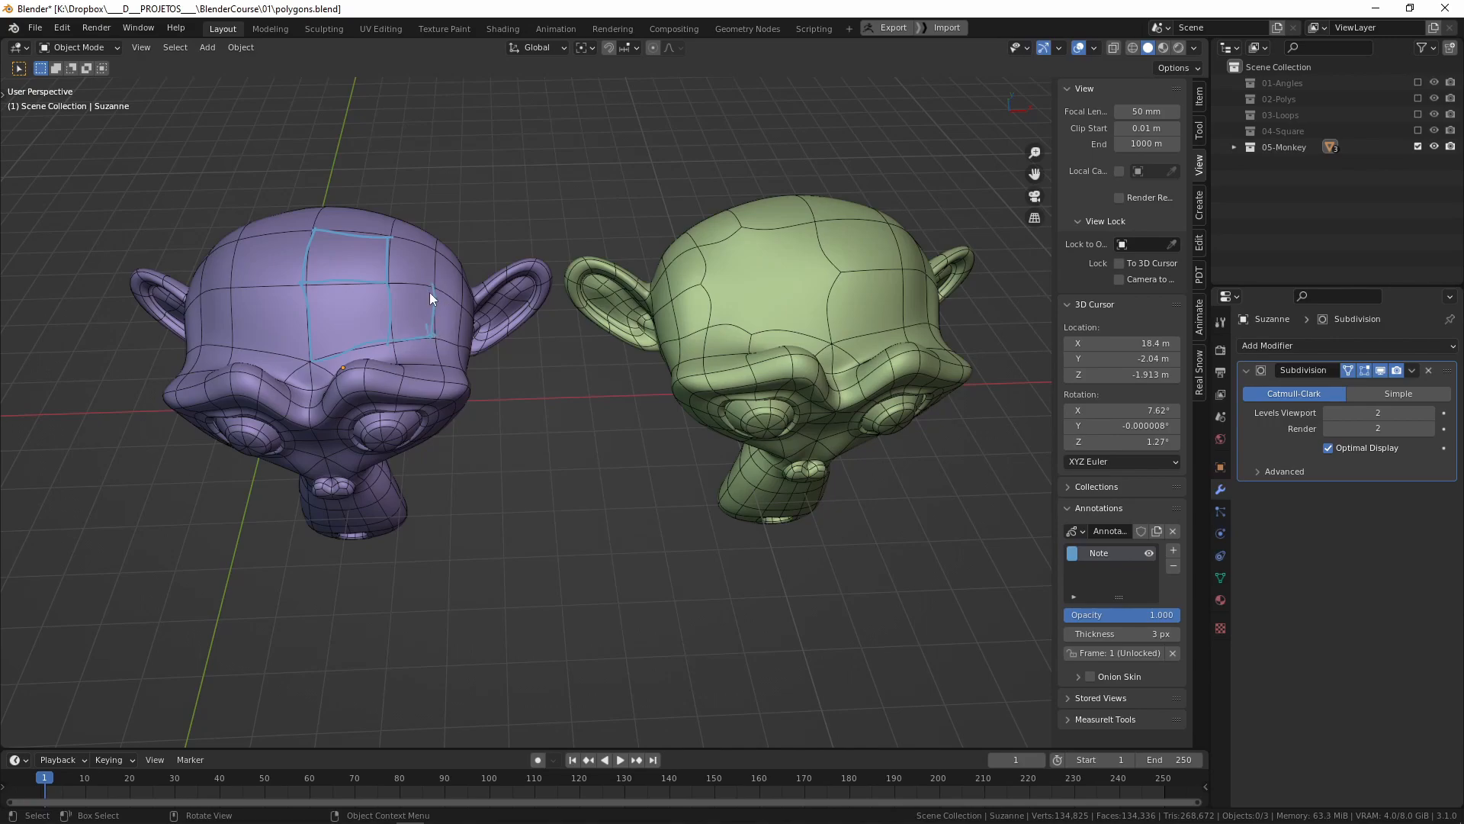
mouse_move(389, 237)
mouse_down()
mouse_move(442, 245)
mouse_move(464, 278)
mouse_move(448, 288)
mouse_move(467, 315)
mouse_move(459, 345)
mouse_move(427, 333)
mouse_up()
mouse_move(303, 285)
mouse_down()
mouse_move(238, 329)
mouse_move(312, 358)
mouse_up()
drag(237, 243, 311, 231)
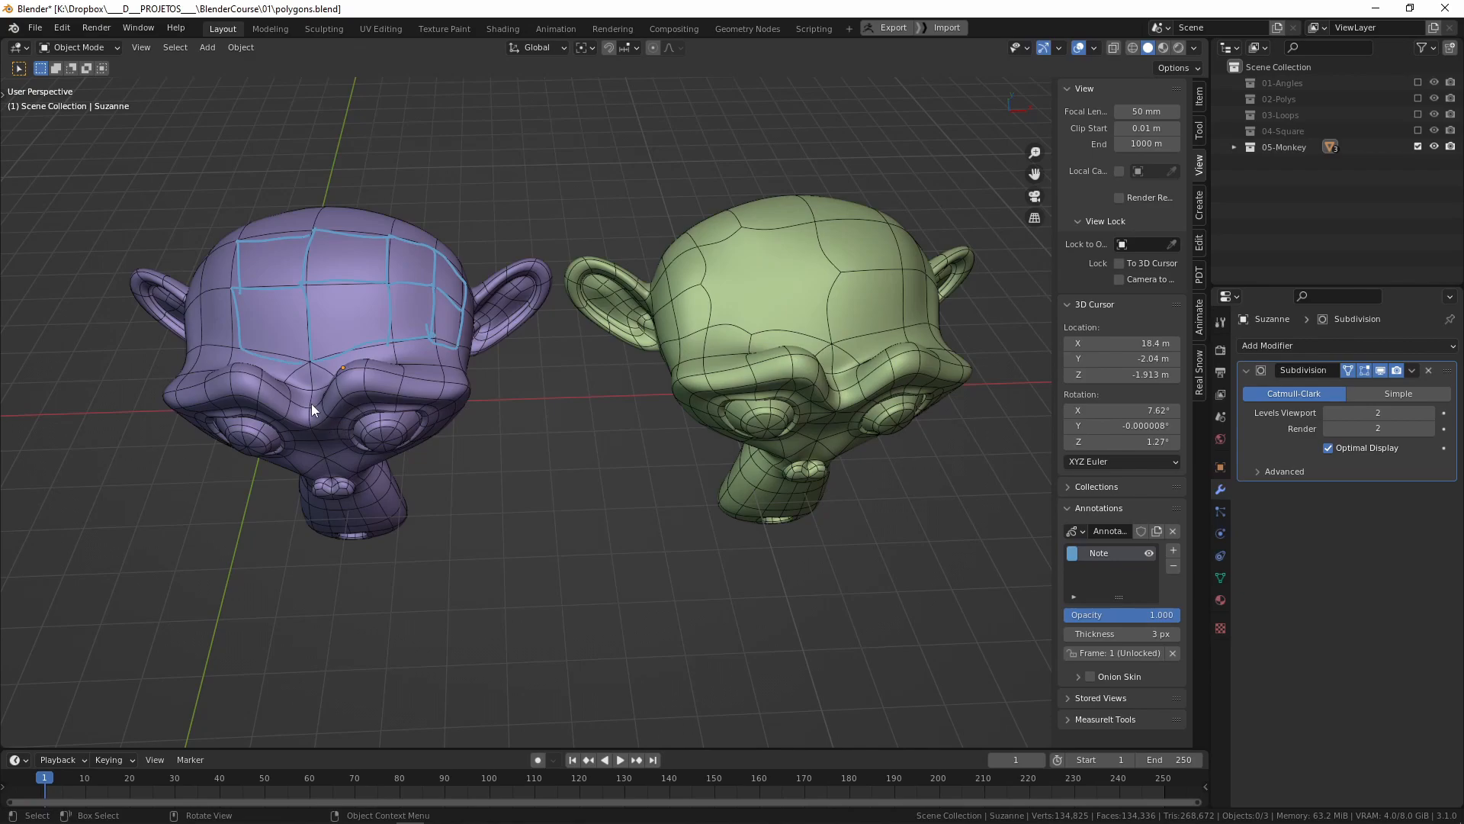
drag(309, 360, 310, 366)
drag(383, 435, 391, 433)
click(1149, 553)
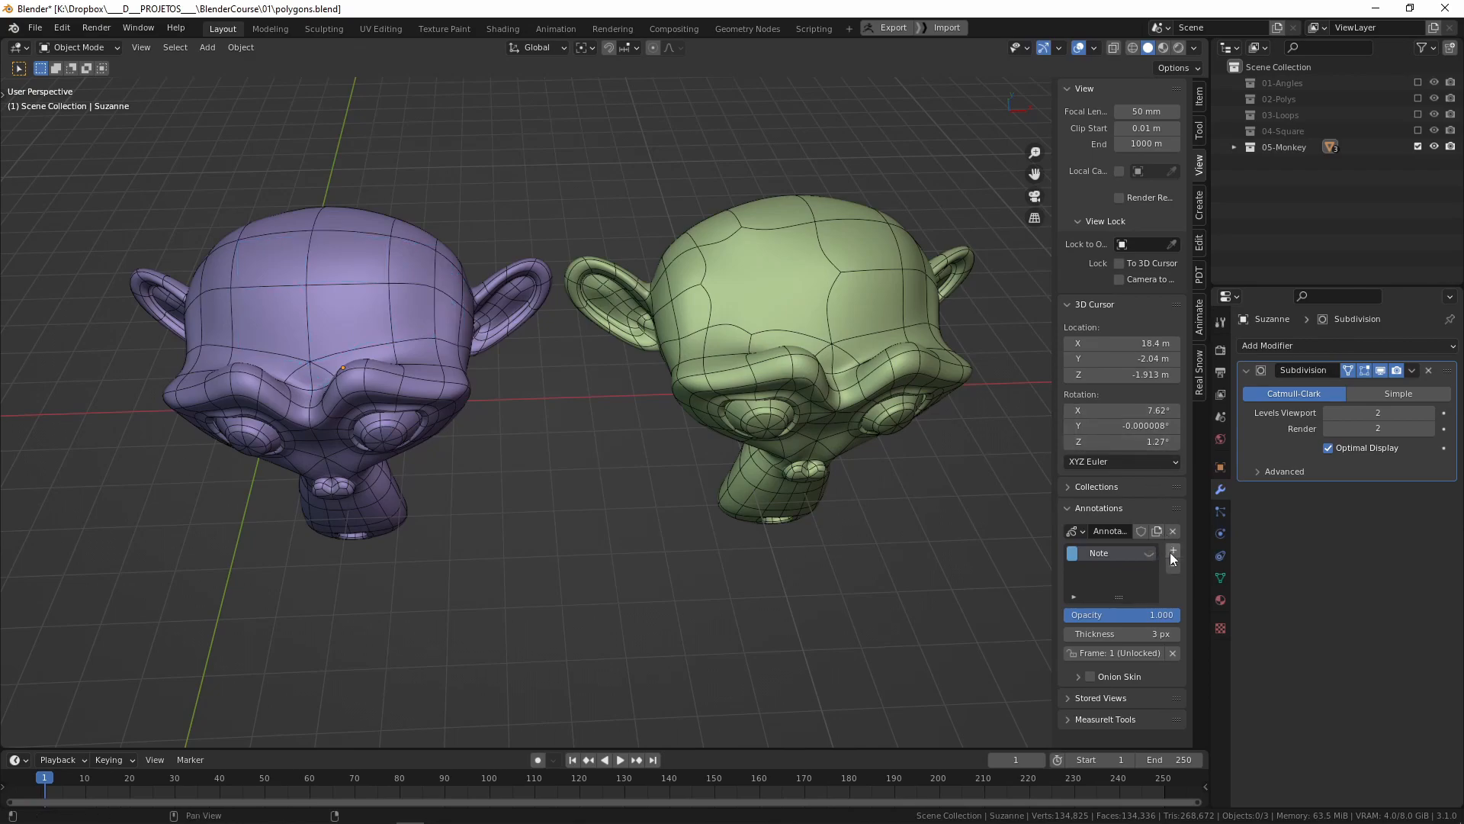
On a new annotation layer, sketch a large quad with a narrow quad attached to its left side, below the monkeys.
click(1173, 549)
mouse_move(518, 415)
middle_down()
mouse_move(470, 324)
mouse_move(565, 291)
mouse_move(386, 369)
mouse_move(546, 382)
mouse_move(469, 453)
mouse_move(345, 437)
mouse_move(542, 468)
mouse_move(724, 410)
mouse_move(806, 447)
mouse_move(473, 363)
mouse_move(816, 374)
mouse_move(584, 381)
middle_up()
shift+middle_drag(563, 570, 523, 289)
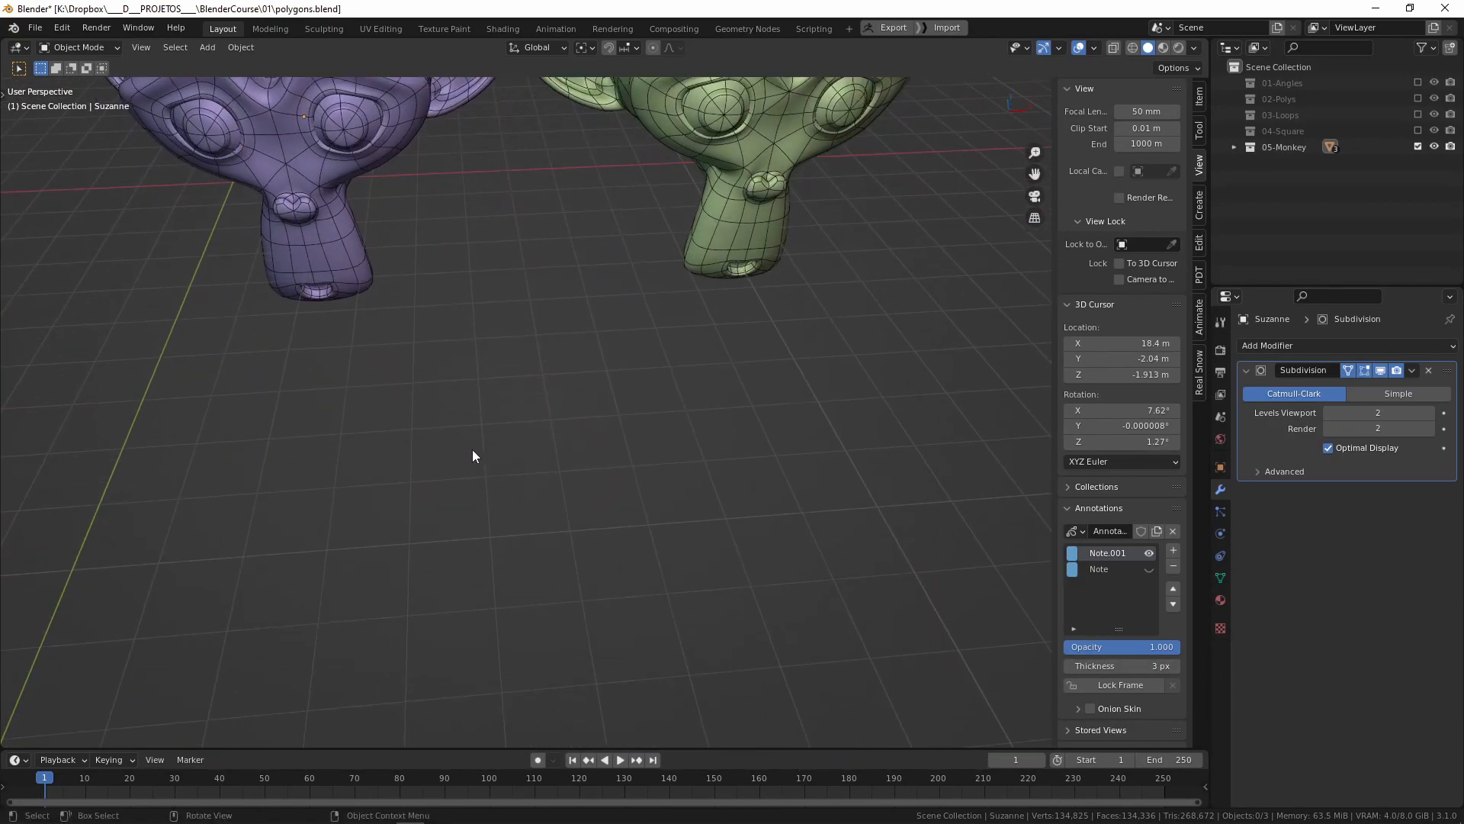
mouse_move(465, 359)
mouse_down()
mouse_move(488, 528)
mouse_move(738, 304)
mouse_move(915, 477)
mouse_move(489, 526)
mouse_up()
mouse_move(462, 357)
mouse_down()
mouse_move(393, 417)
mouse_move(464, 546)
mouse_move(490, 527)
mouse_up()
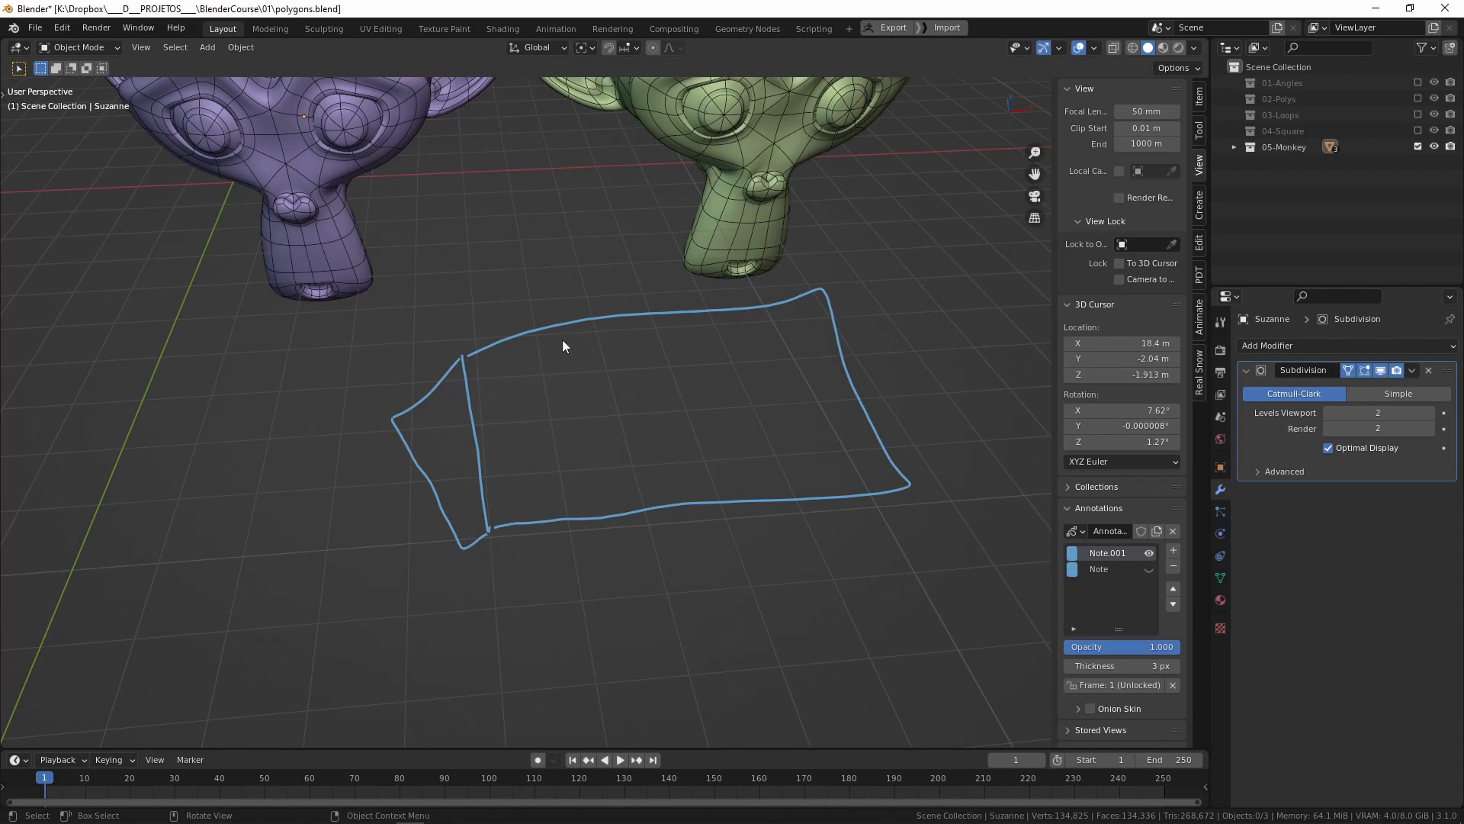
Sketch another quad off the narrow face, emphasize the narrow face's long edges with repeated strokes, and hide the annotation layer.
drag(394, 418, 266, 595)
drag(468, 545, 245, 620)
drag(378, 400, 478, 572)
drag(455, 341, 491, 488)
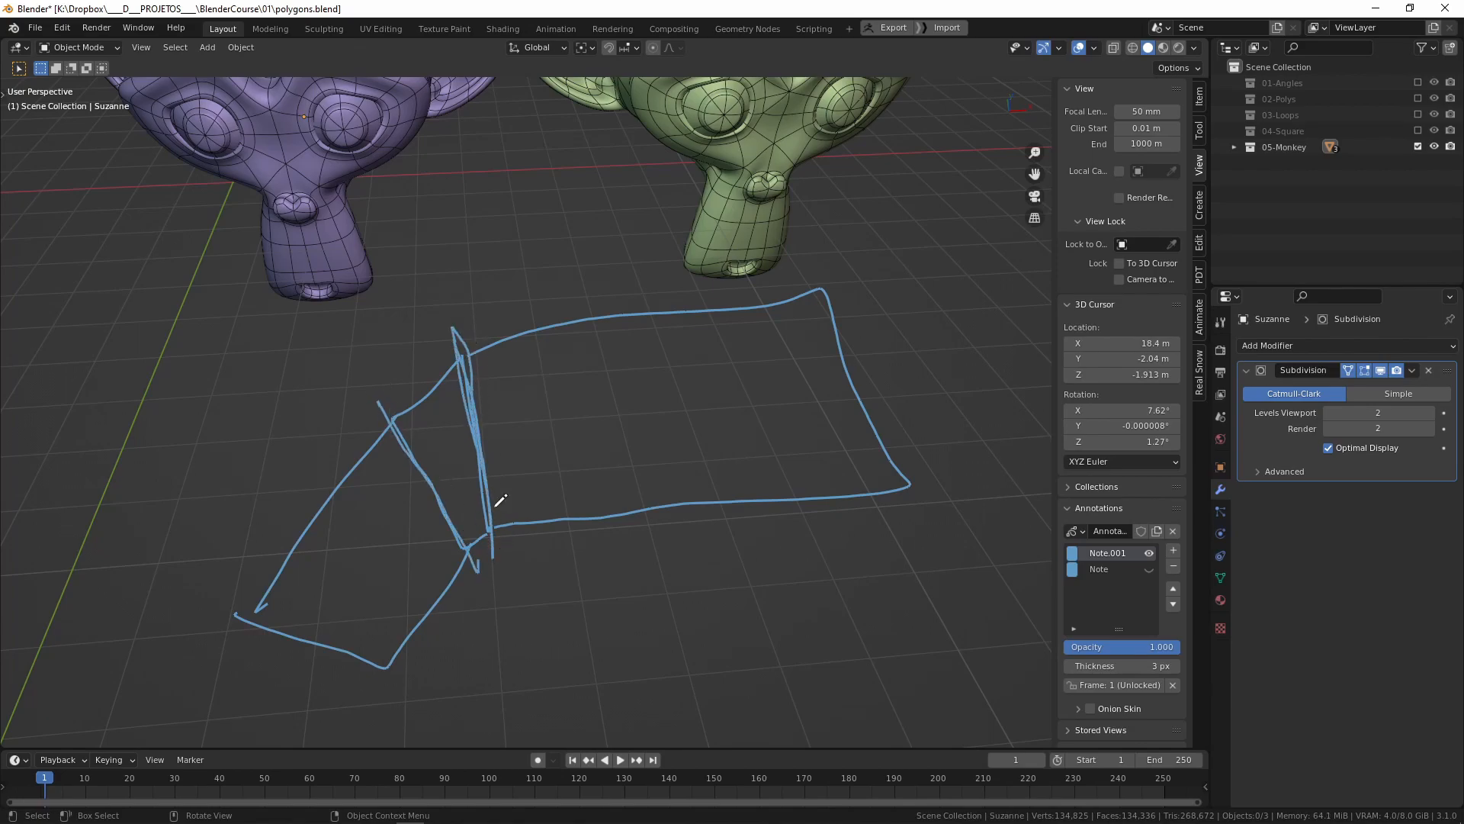
mouse_move(429, 400)
mouse_down()
mouse_move(462, 493)
mouse_move(431, 437)
mouse_move(452, 466)
mouse_up()
mouse_move(457, 359)
mouse_down()
mouse_move(397, 412)
mouse_move(456, 357)
mouse_up()
mouse_move(495, 526)
mouse_down()
mouse_move(463, 545)
mouse_move(488, 522)
mouse_up()
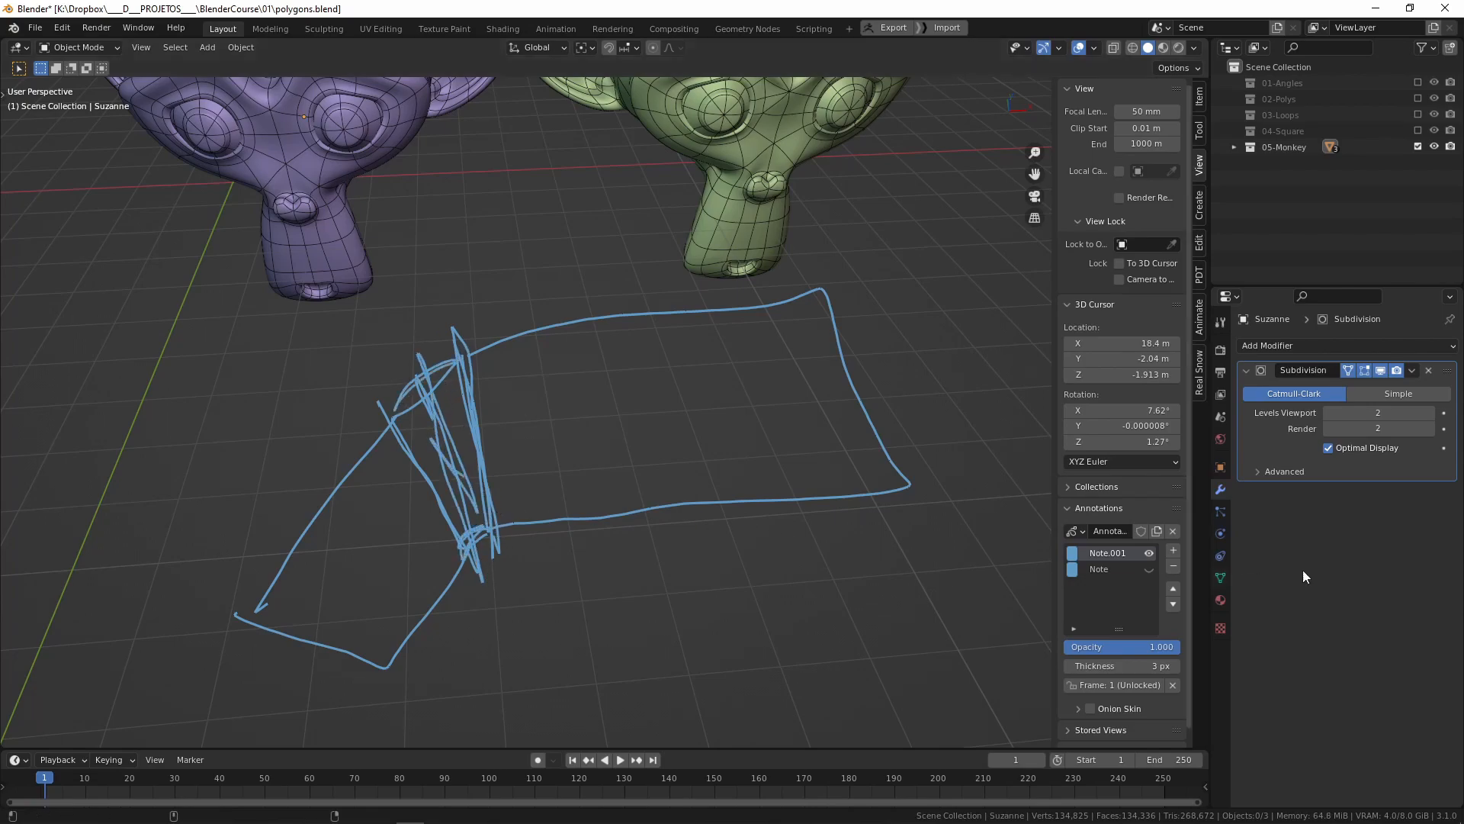
click(1149, 553)
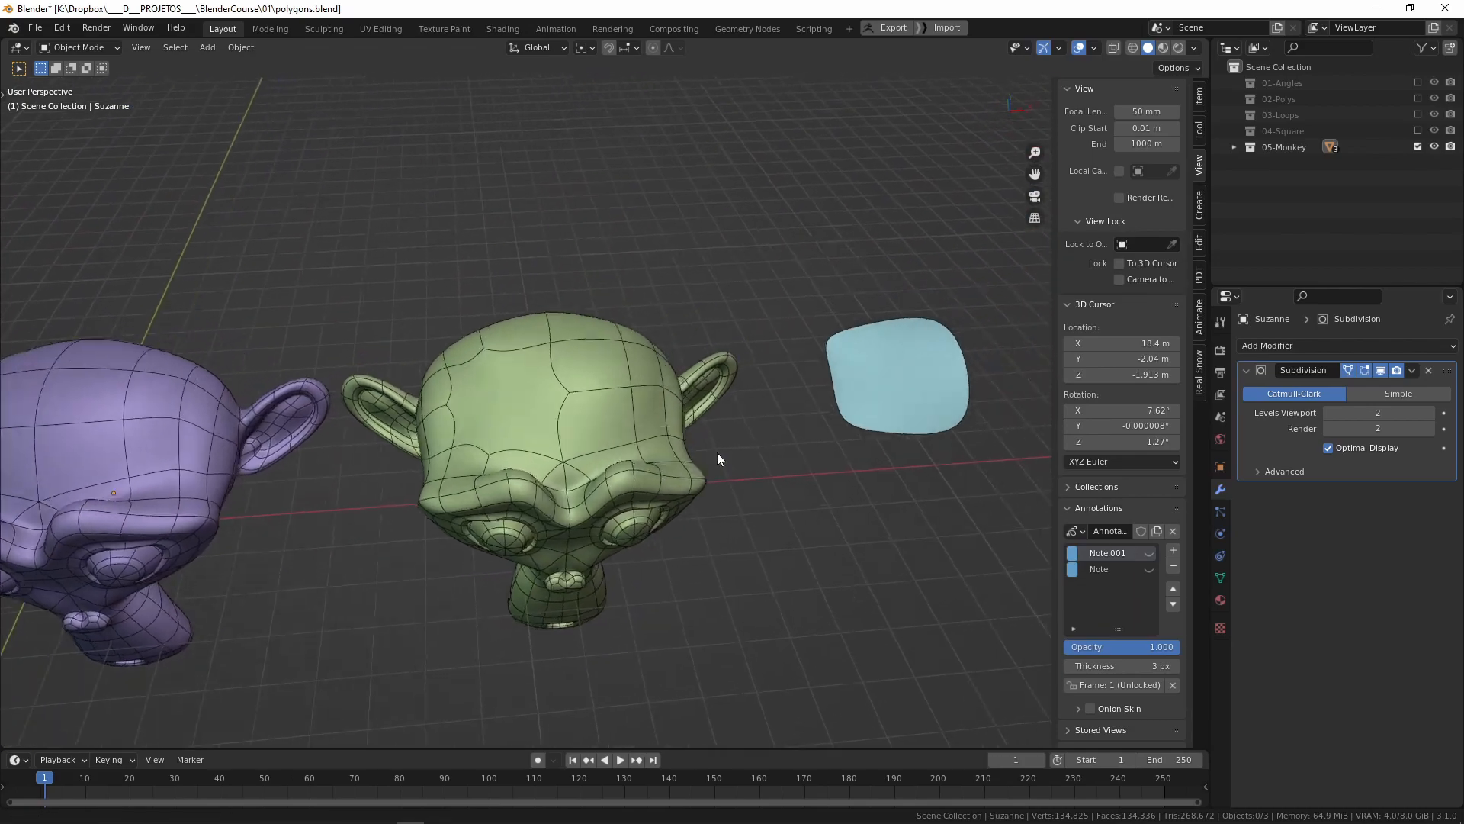
Select the edge loop across the top of the purple monkey's head in Edit Mode, and return to Object Mode.
click(625, 436)
middle_drag(525, 474, 859, 378)
click(324, 405)
key(Tab)
key(2)
alt+click(385, 375)
middle_drag(188, 375, 277, 337)
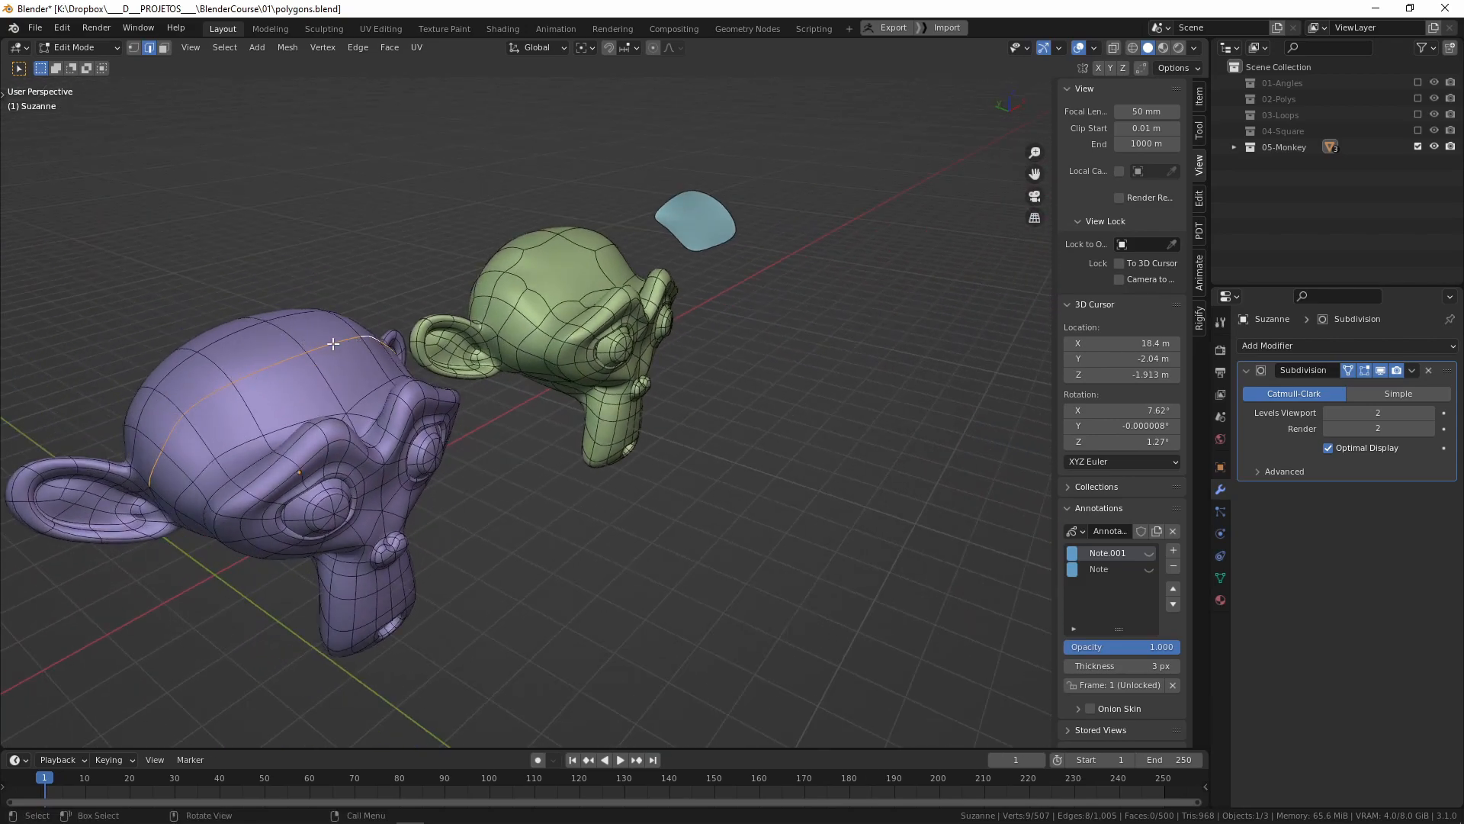
middle_drag(188, 434, 128, 443)
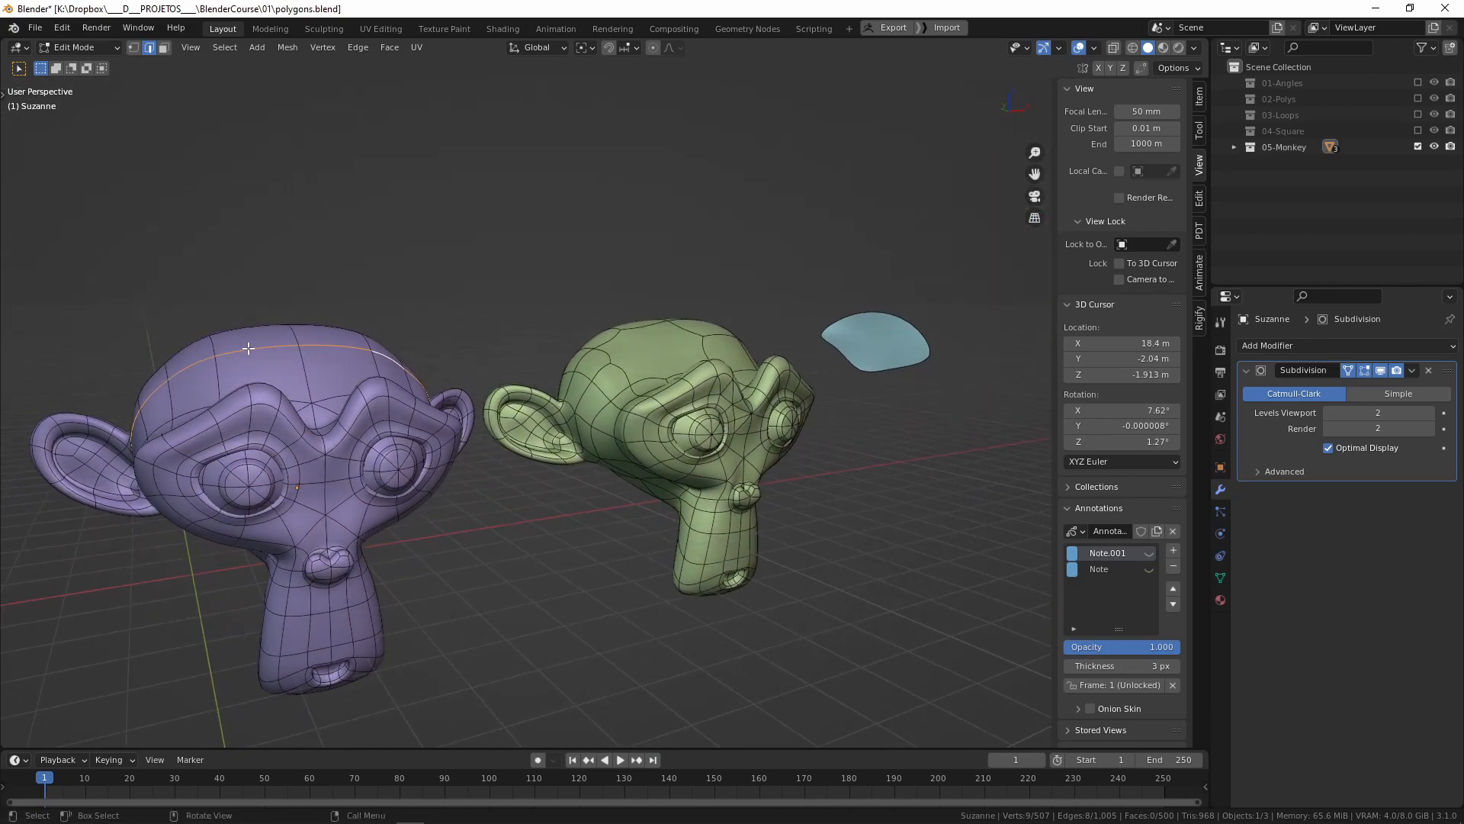
middle_drag(358, 346, 418, 443)
key(Tab)
Enter Edit Mode on the green monkey head and select an edge on its forehead.
middle_drag(385, 273, 168, 404)
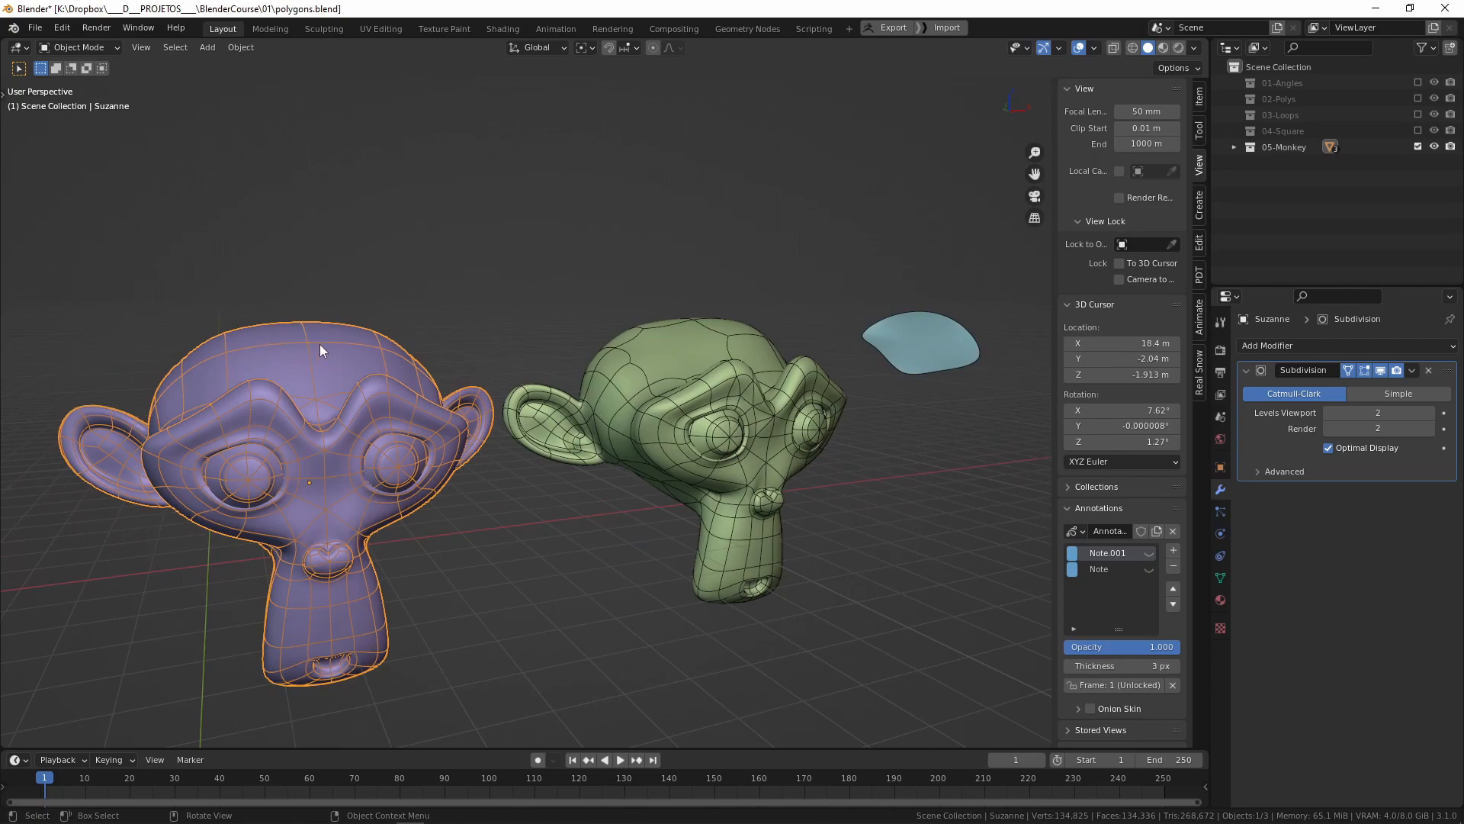
middle_drag(656, 327, 223, 338)
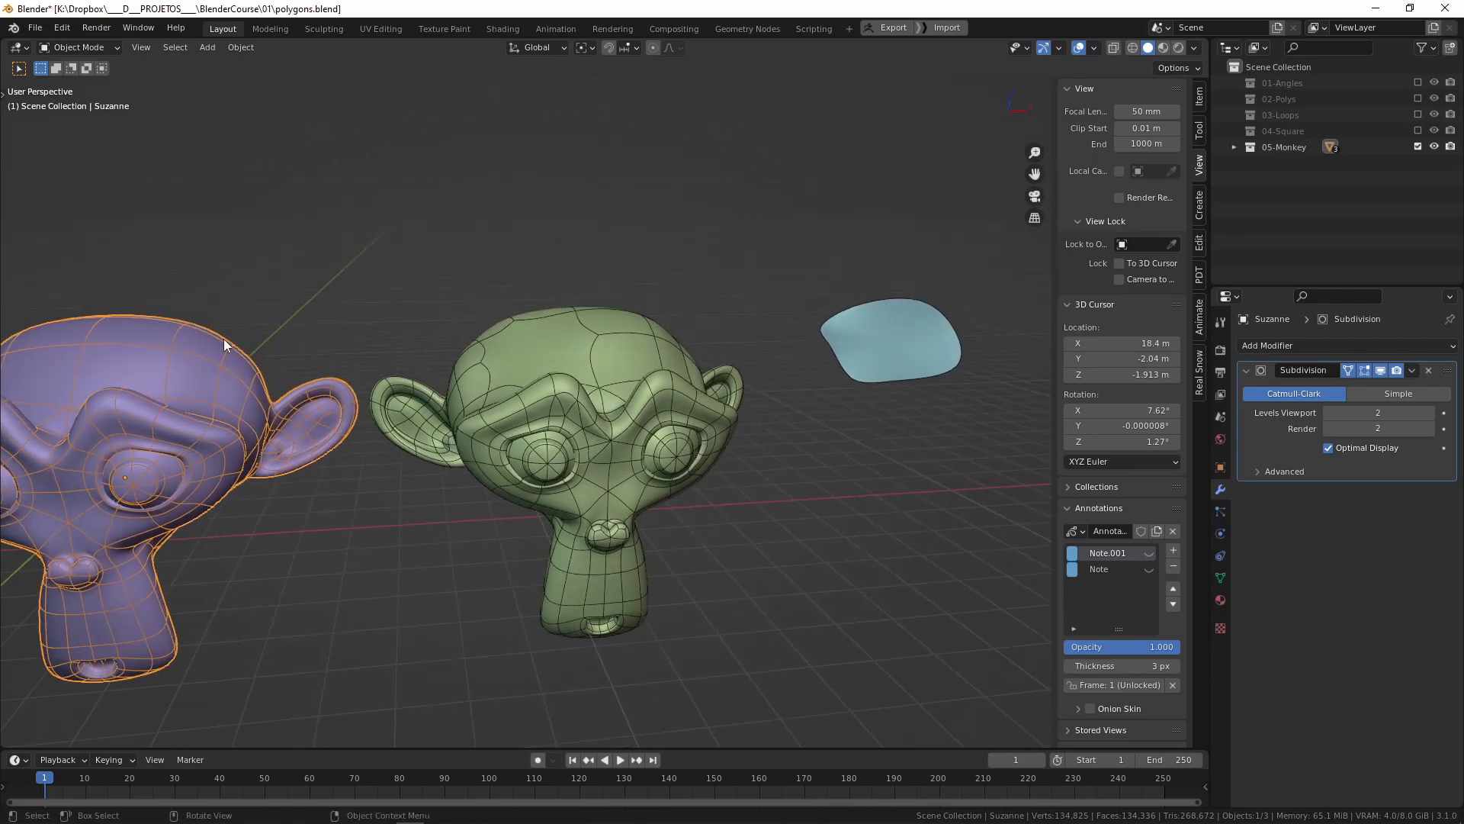
click(621, 341)
scroll(621, 423, up, 5)
middle_drag(621, 423, 473, 326)
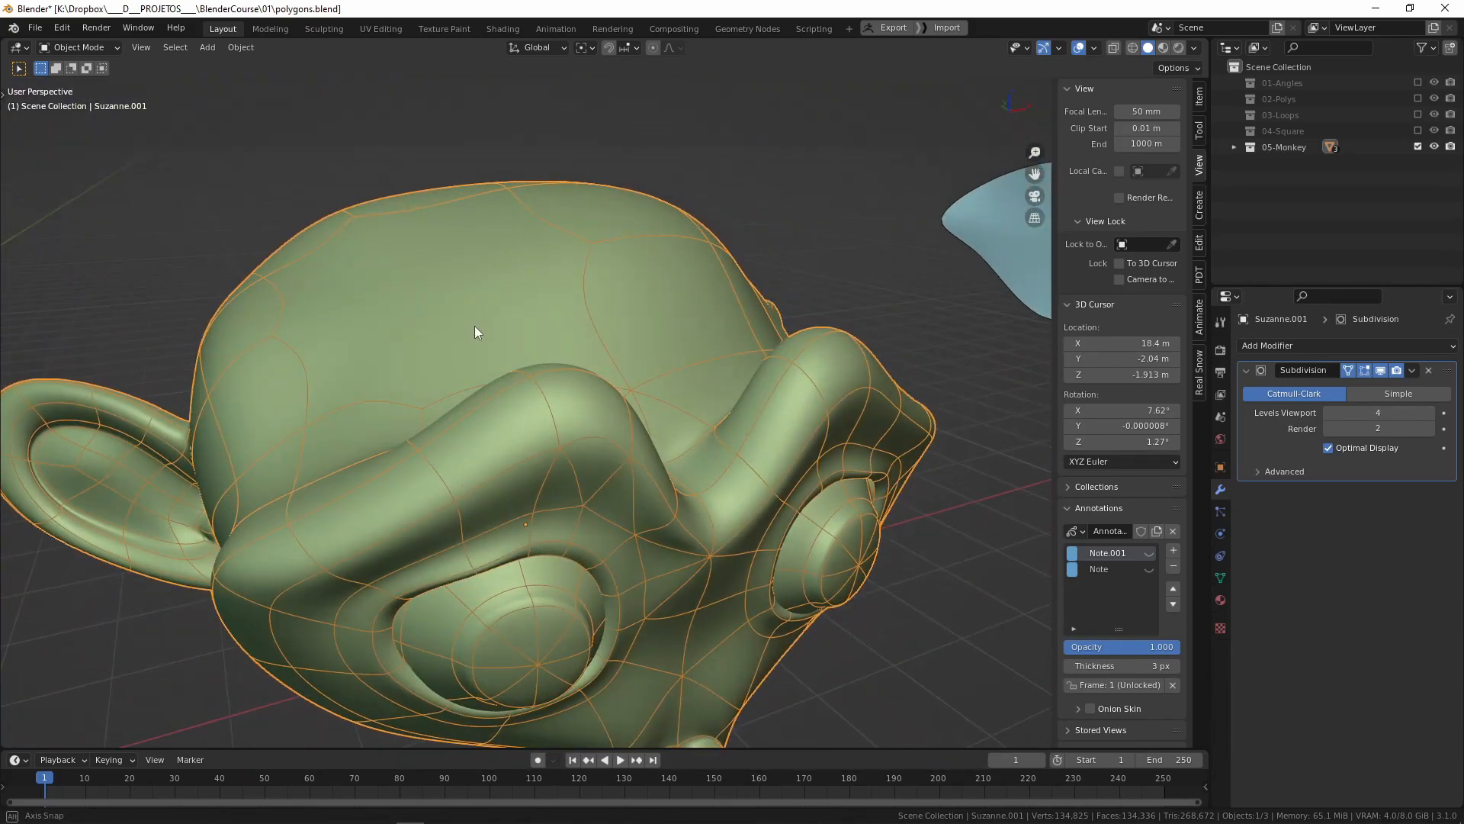
key(Tab)
middle_drag(537, 269, 457, 404)
click(659, 213)
Toggle the viewport overlays off and on, and display the green head's vertices in vertex selection mode before returning to Object Mode.
key(Tab)
key(shift+alt+z)
scroll(450, 290, down, 6)
key(Tab)
key(shift+alt+z)
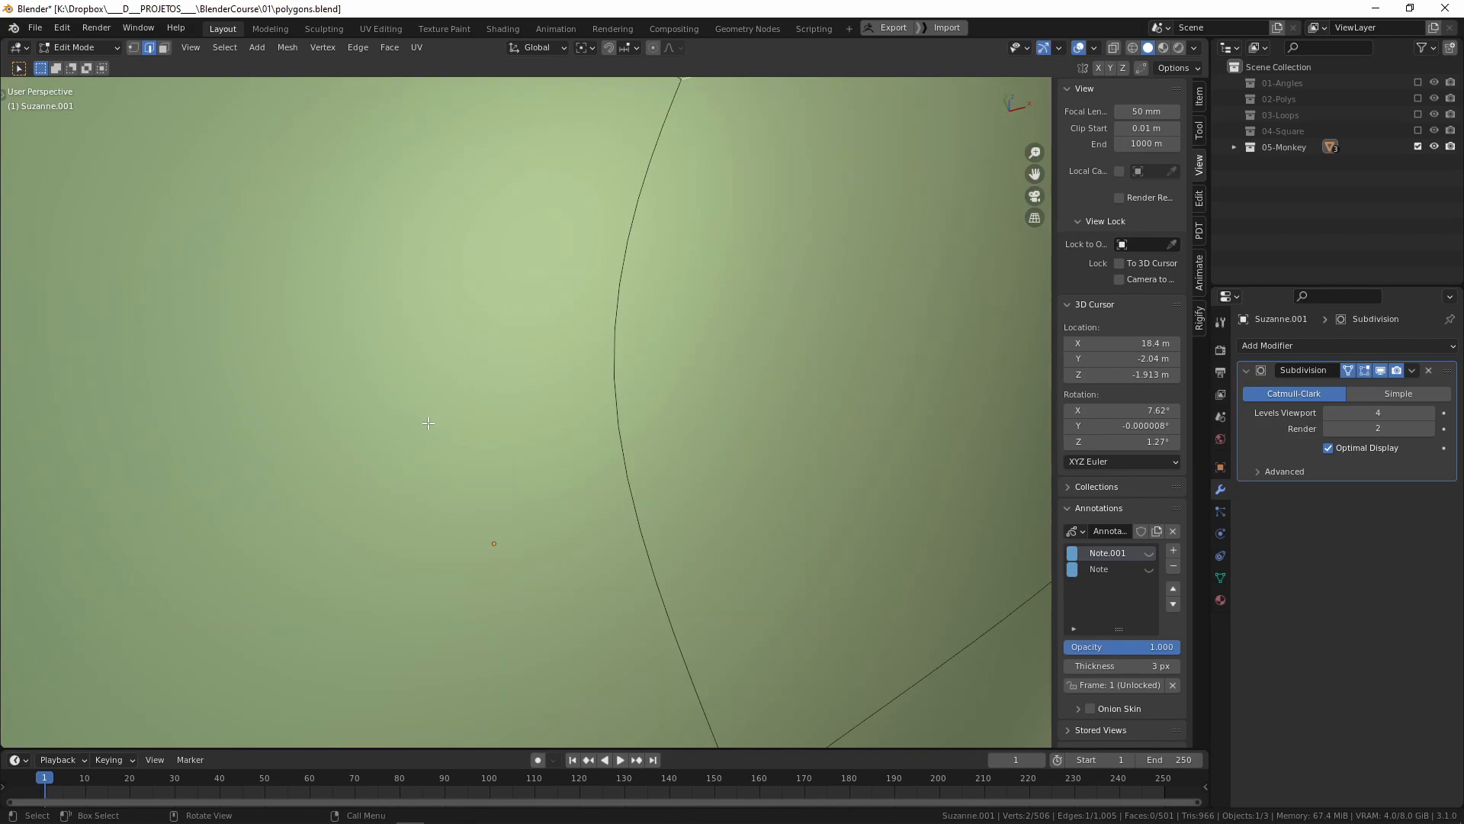
key(1)
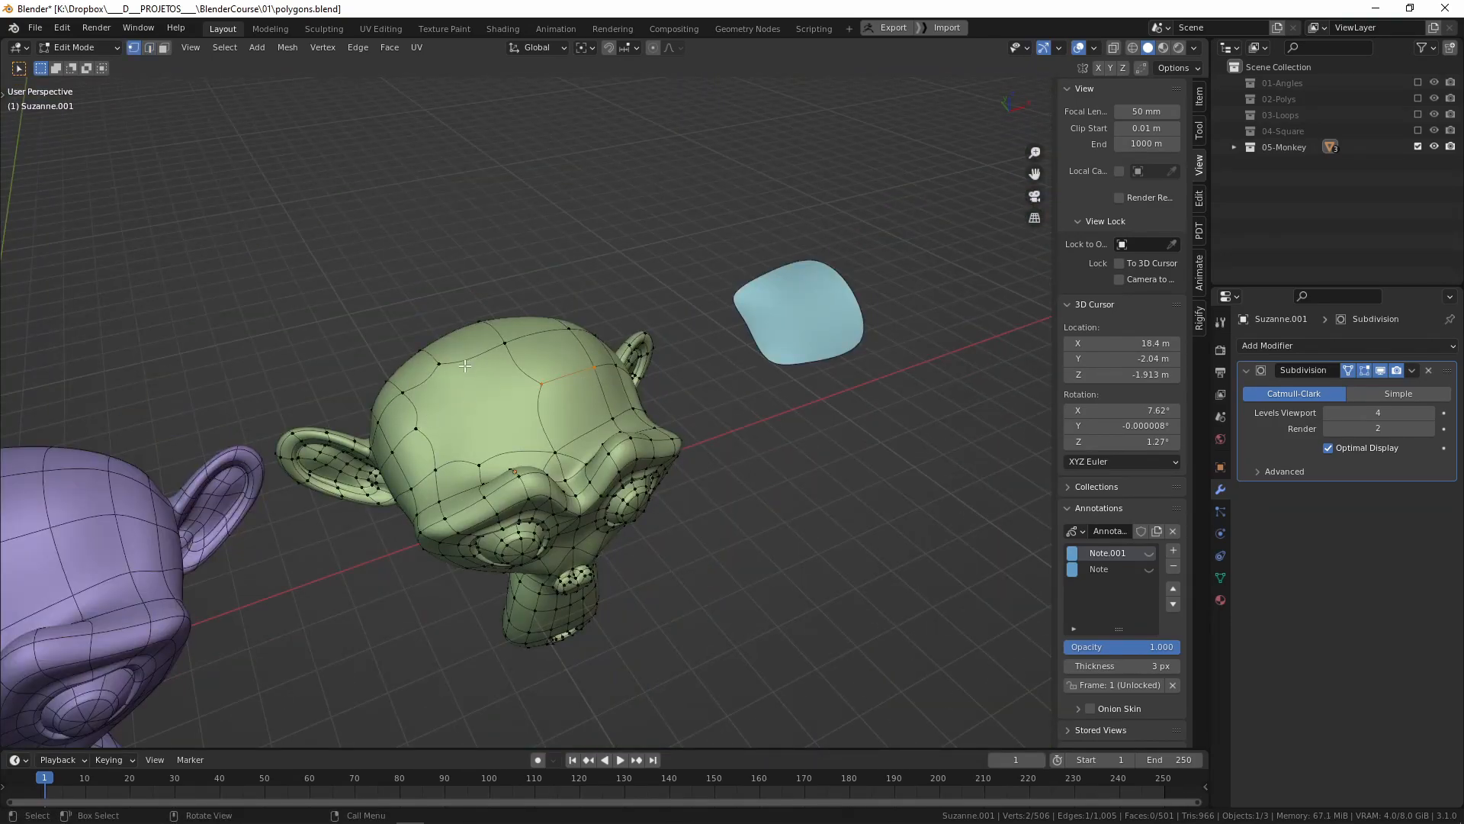
key(Tab)
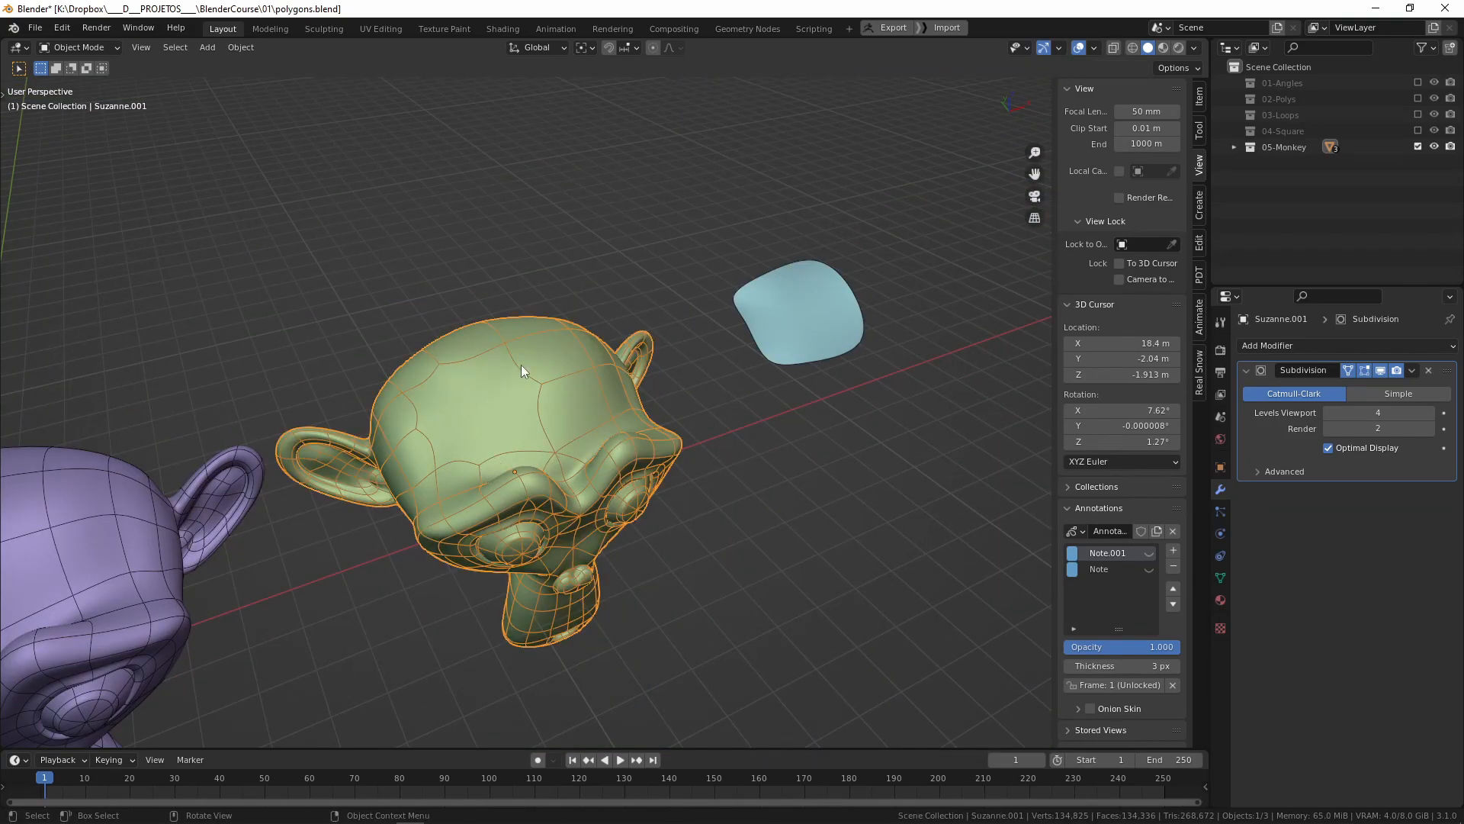
Add an annotation layer and try crossing lines over the large face on the green monkey's forehead, undoing them.
click(1174, 550)
drag(440, 366, 483, 463)
drag(409, 433, 534, 384)
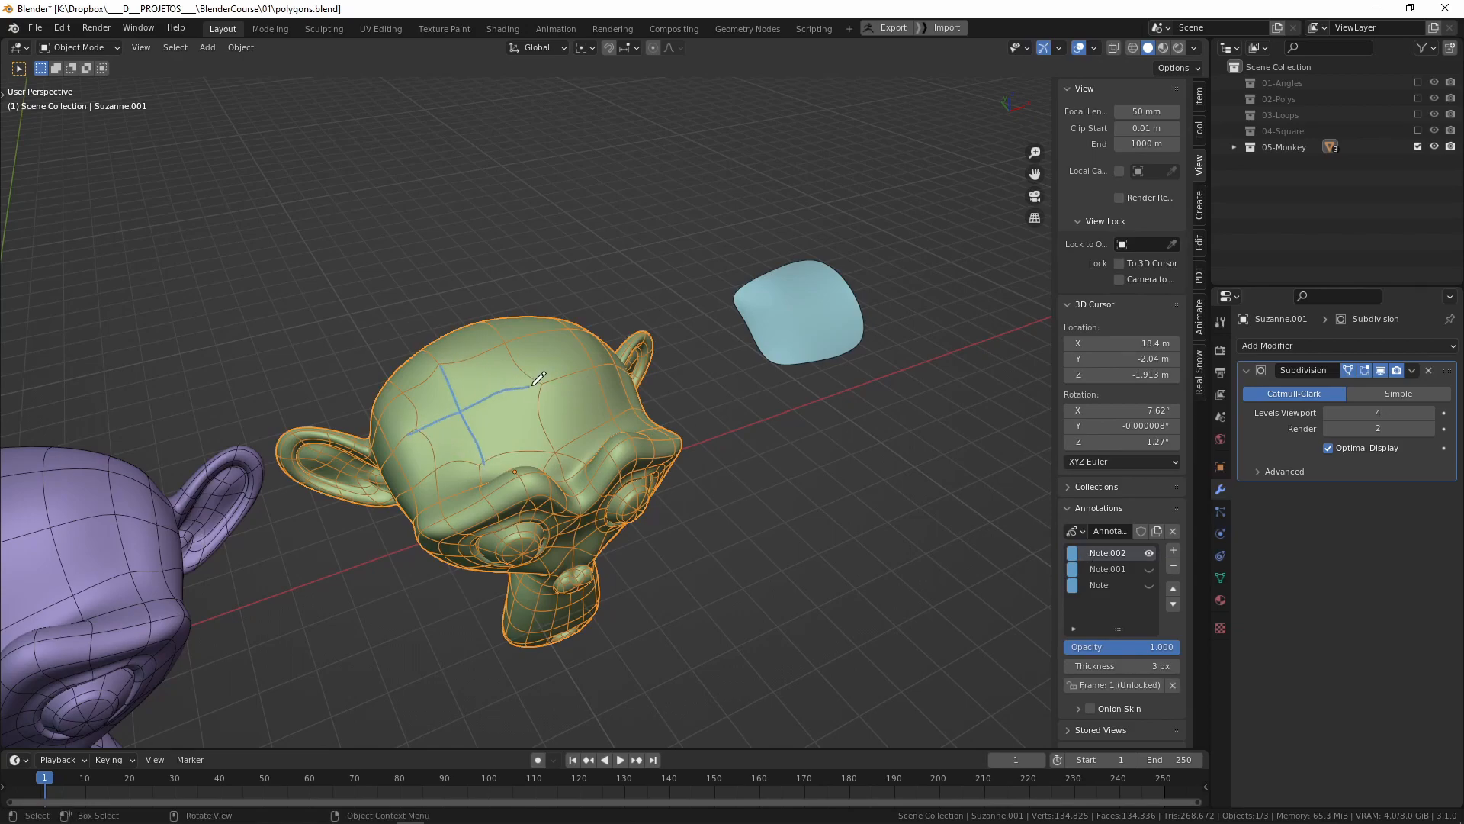
key(ctrl+z)
key(ctrl+z)
drag(415, 431, 551, 392)
drag(437, 366, 479, 459)
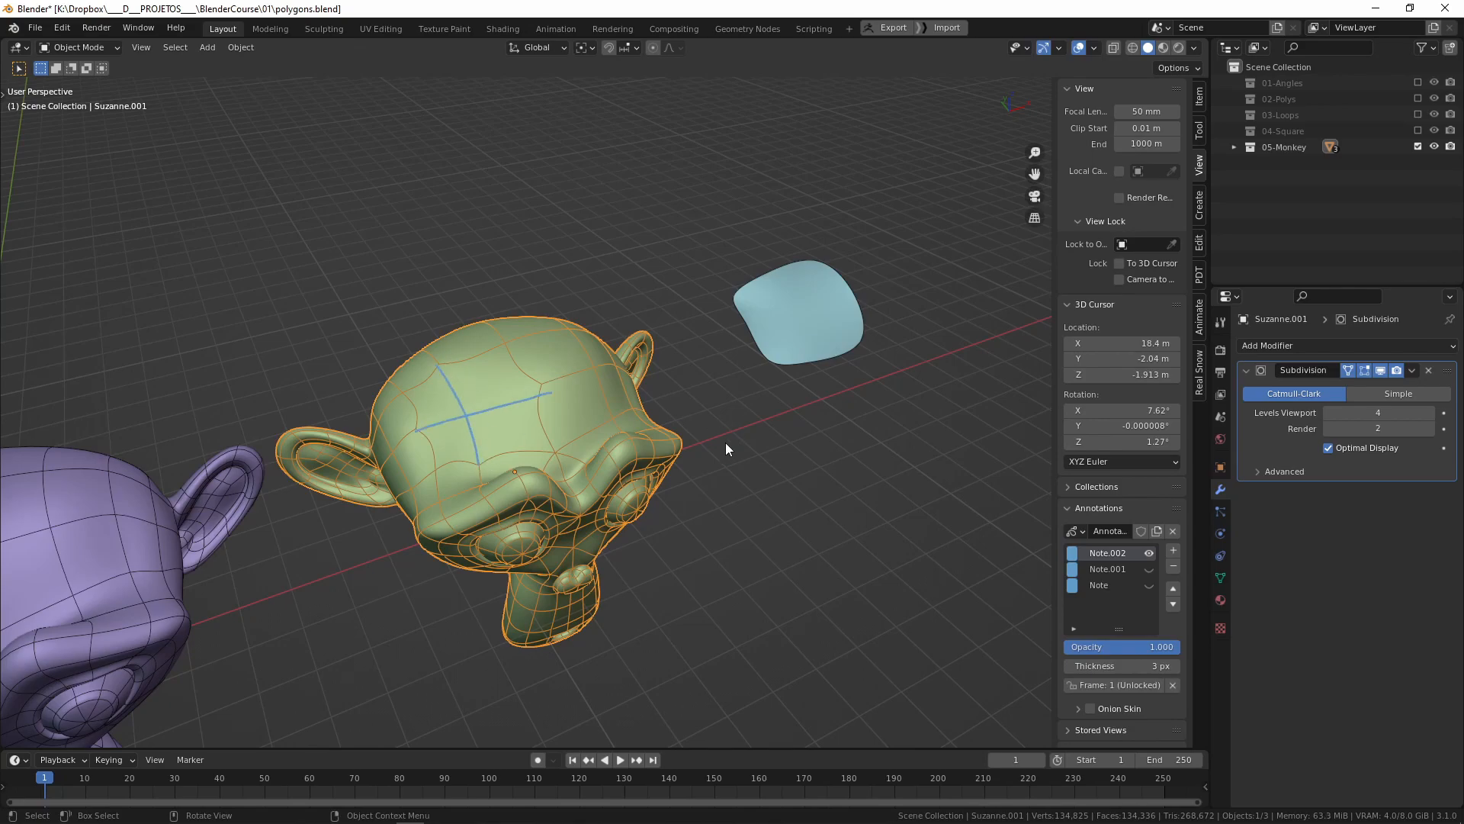
key(ctrl+z)
middle_drag(577, 420, 546, 387)
key(ctrl+z)
Knife-cut the green forehead's large face from its upper vertex through a point in the middle to its lower vertex.
scroll(457, 427, up, 5)
mouse_move(431, 424)
middle_down()
mouse_move(459, 452)
mouse_move(496, 400)
middle_up()
scroll(468, 422, down, 5)
key(Tab)
scroll(469, 423, up, 5)
scroll(473, 412, down, 2)
key(k)
click(380, 389)
click(442, 452)
click(490, 547)
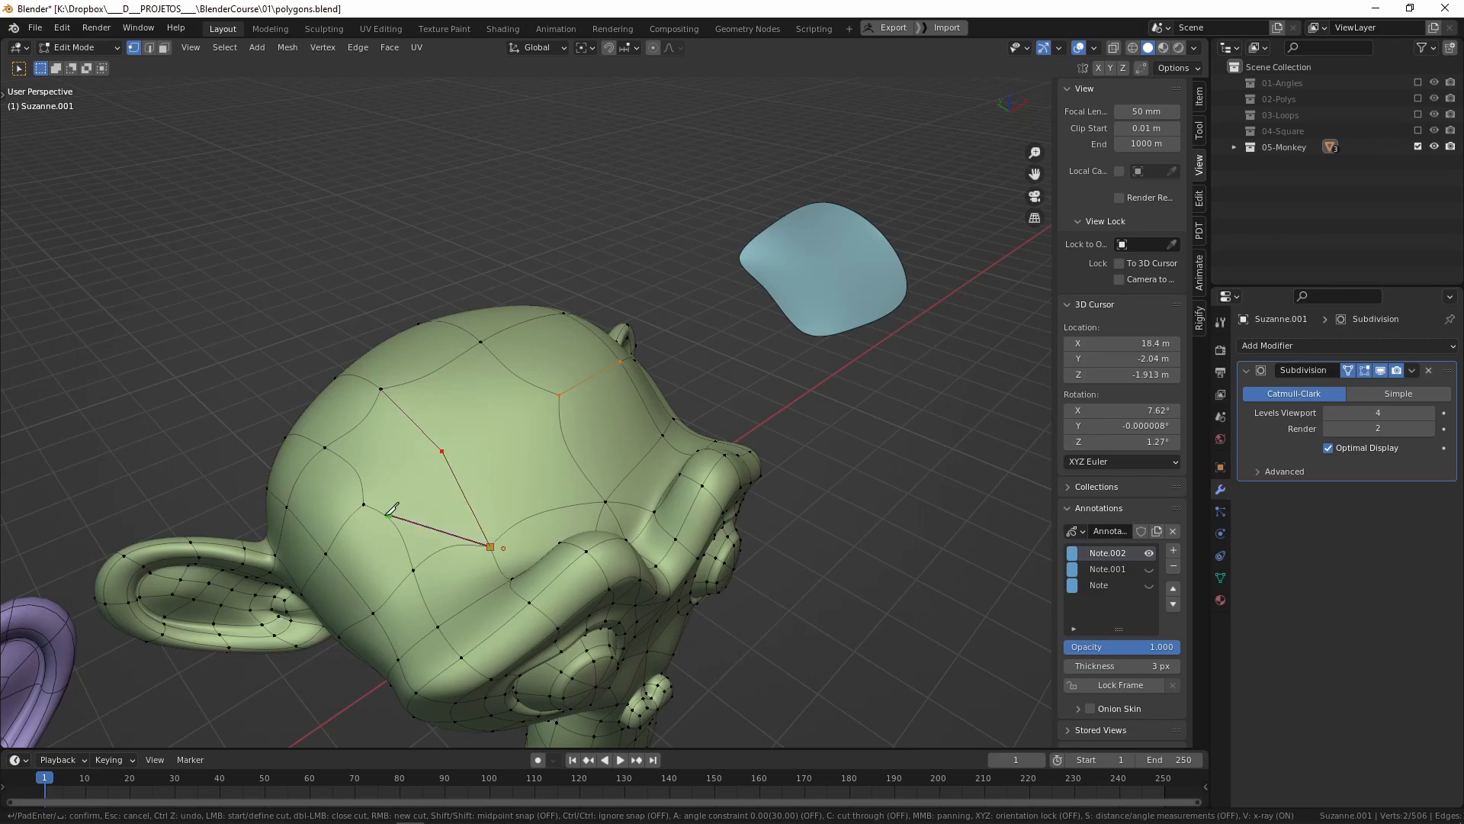
key(Return)
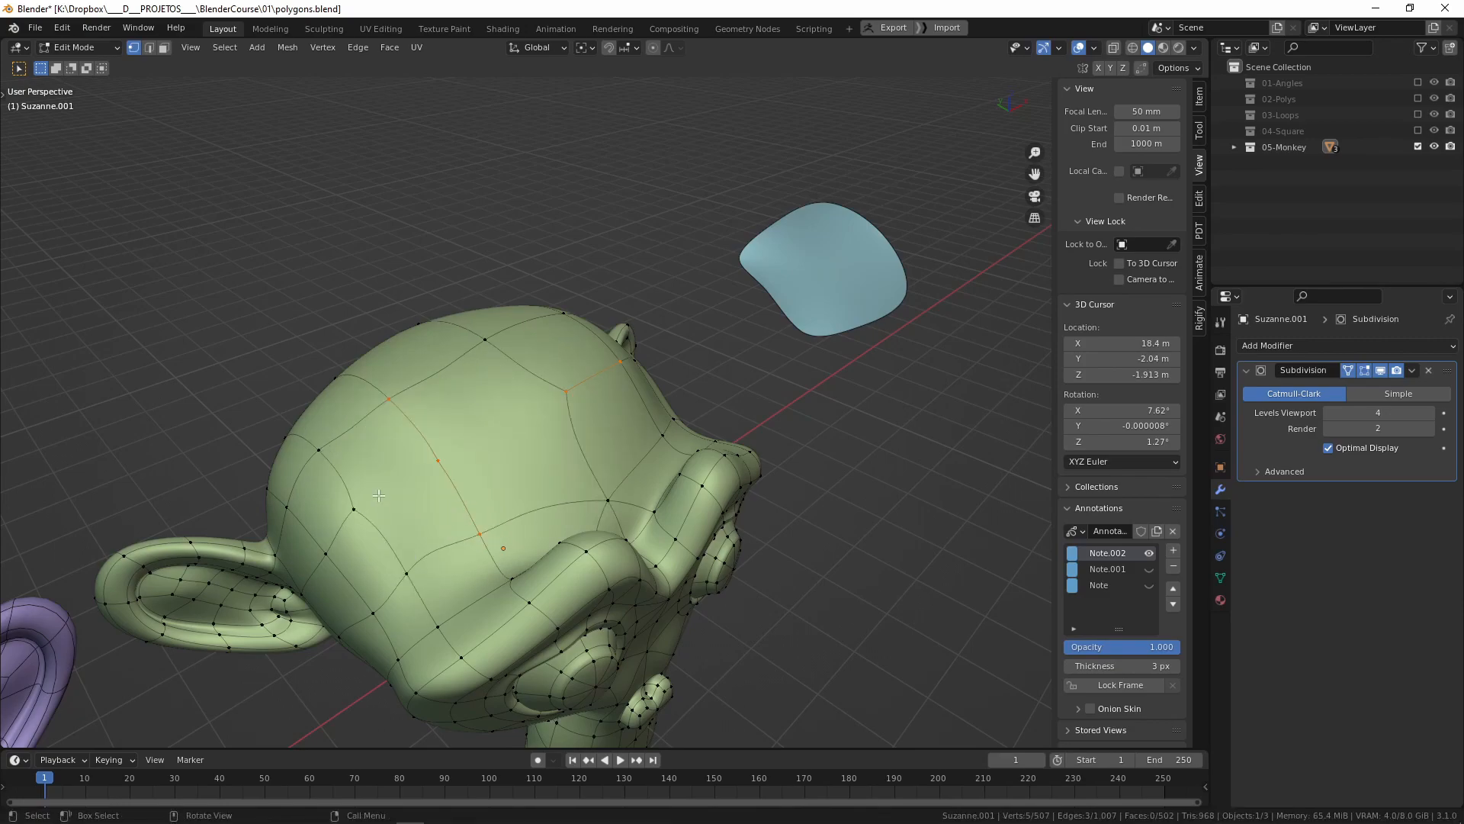
Knife-cut across the green forehead from the left vertex through the new middle vertex to the right vertex.
key(k)
click(354, 509)
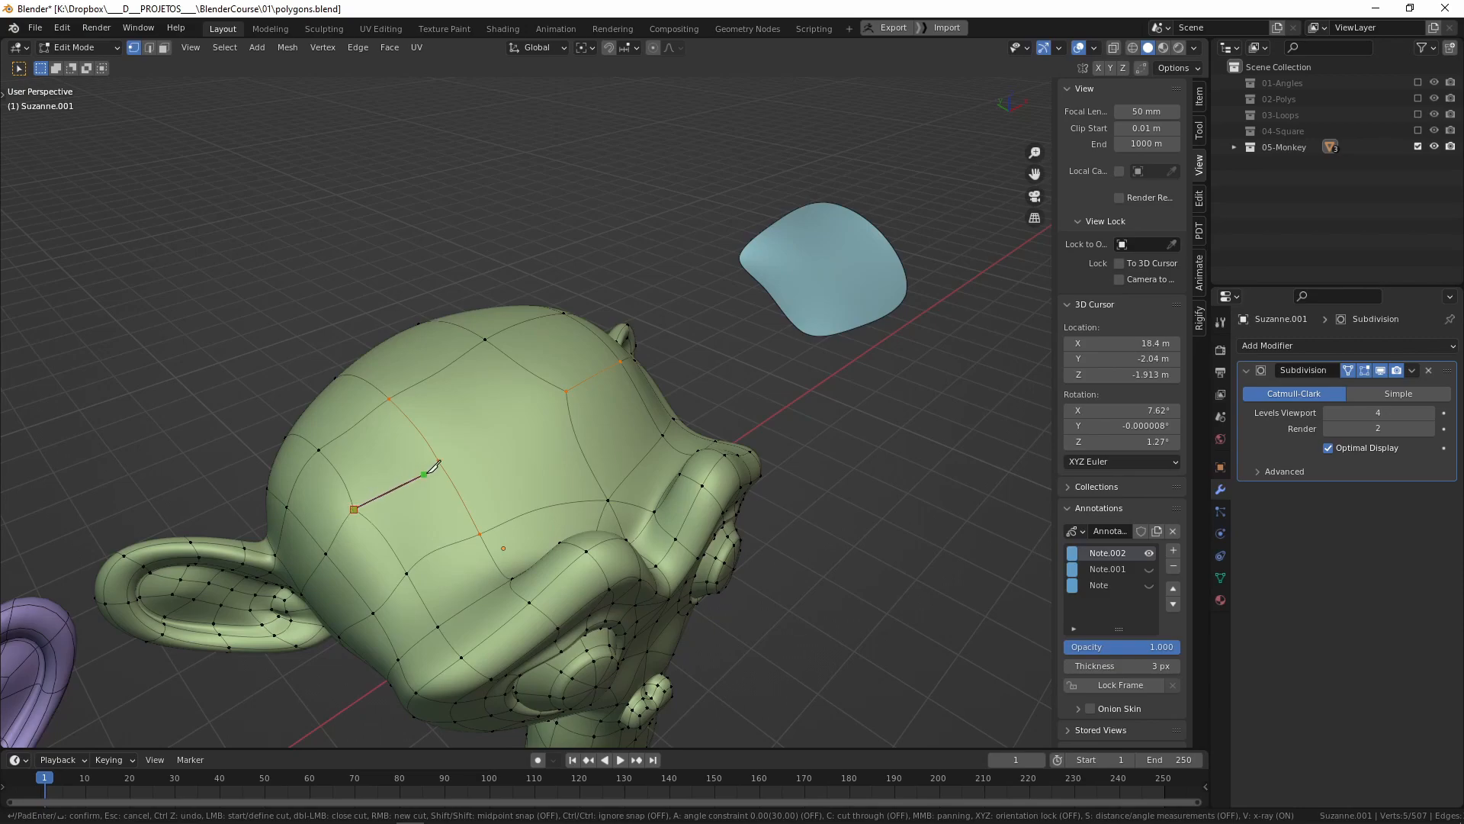
click(438, 461)
click(565, 391)
key(Return)
Examine the recut topology of the green head in edge and vertex selection modes.
scroll(566, 391, down, 5)
middle_drag(610, 446, 543, 427)
key(2)
scroll(543, 412, up, 4)
middle_drag(526, 328, 574, 356)
key(1)
click(467, 469)
middle_drag(606, 678, 471, 479)
Select a single edge along a crease of the green head and frame it to inspect the surrounding edge flow.
key(2)
click(419, 483)
scroll(418, 392, up, 4)
scroll(447, 399, down, 5)
key(KP_Decimal)
scroll(466, 476, down, 3)
scroll(471, 478, down, 2)
middle_drag(492, 412, 473, 440)
scroll(490, 438, up, 2)
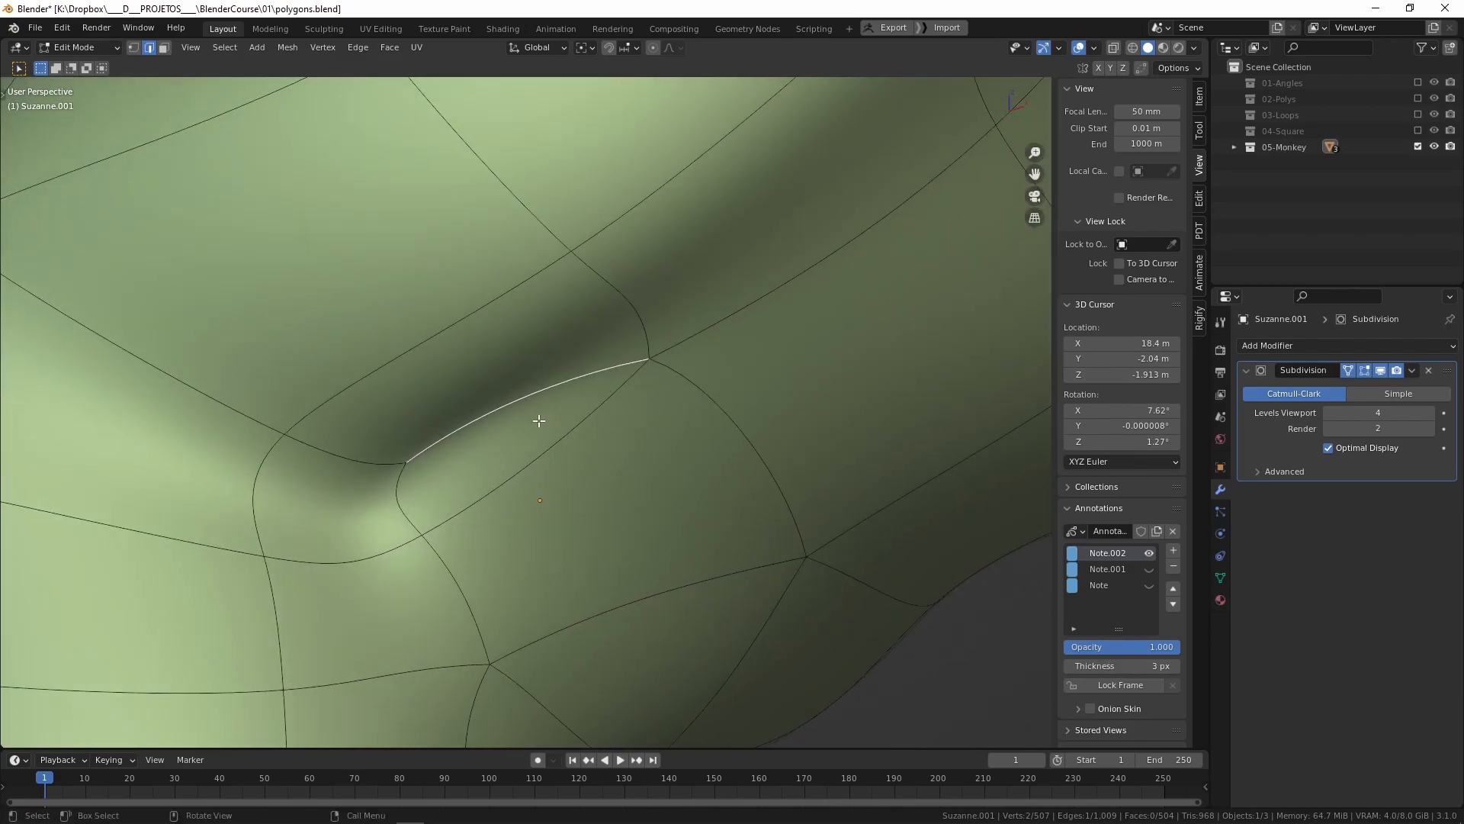
scroll(581, 453, down, 1)
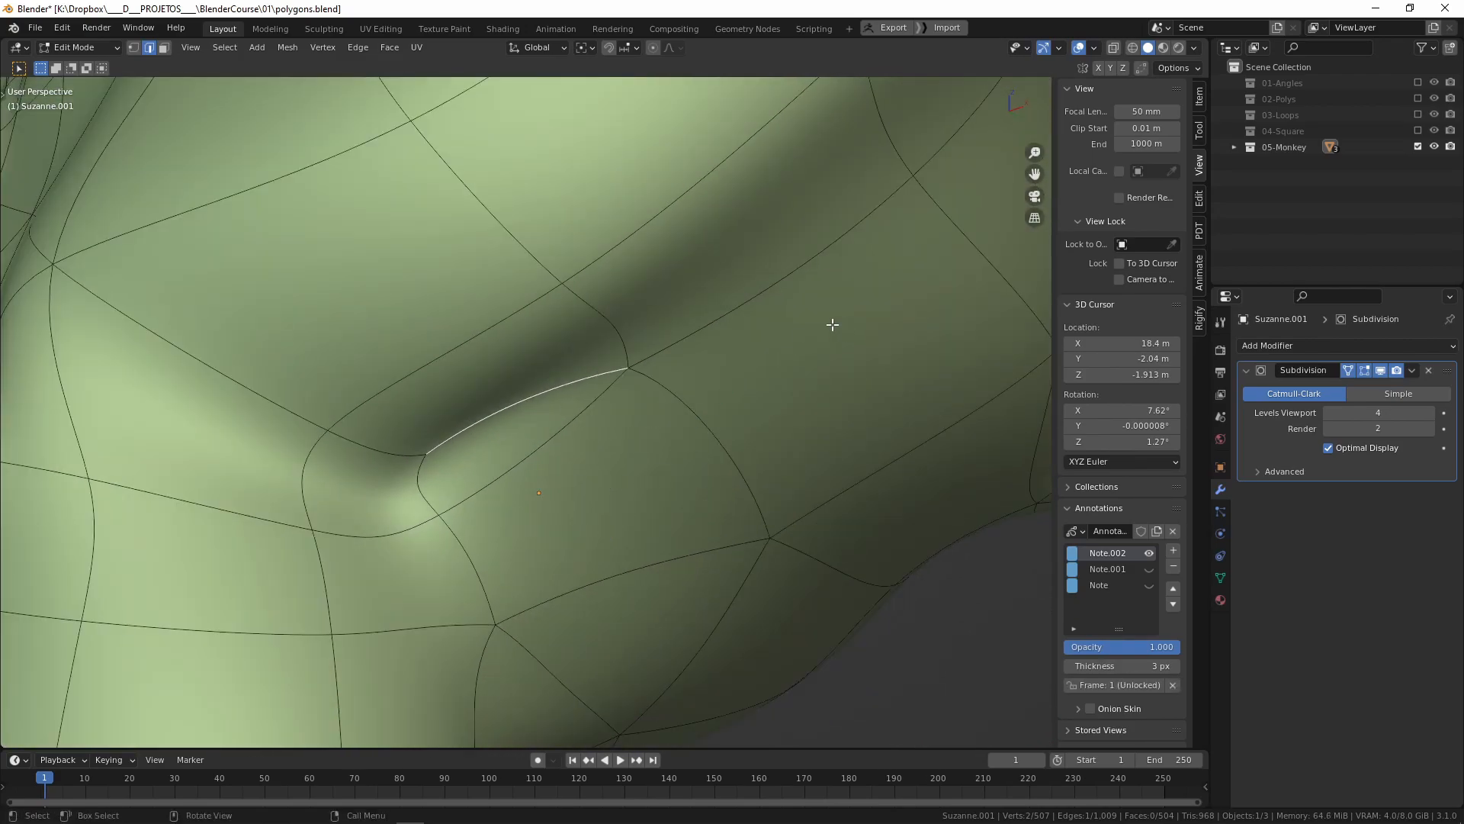
middle_drag(533, 476, 581, 471)
scroll(582, 471, down, 1)
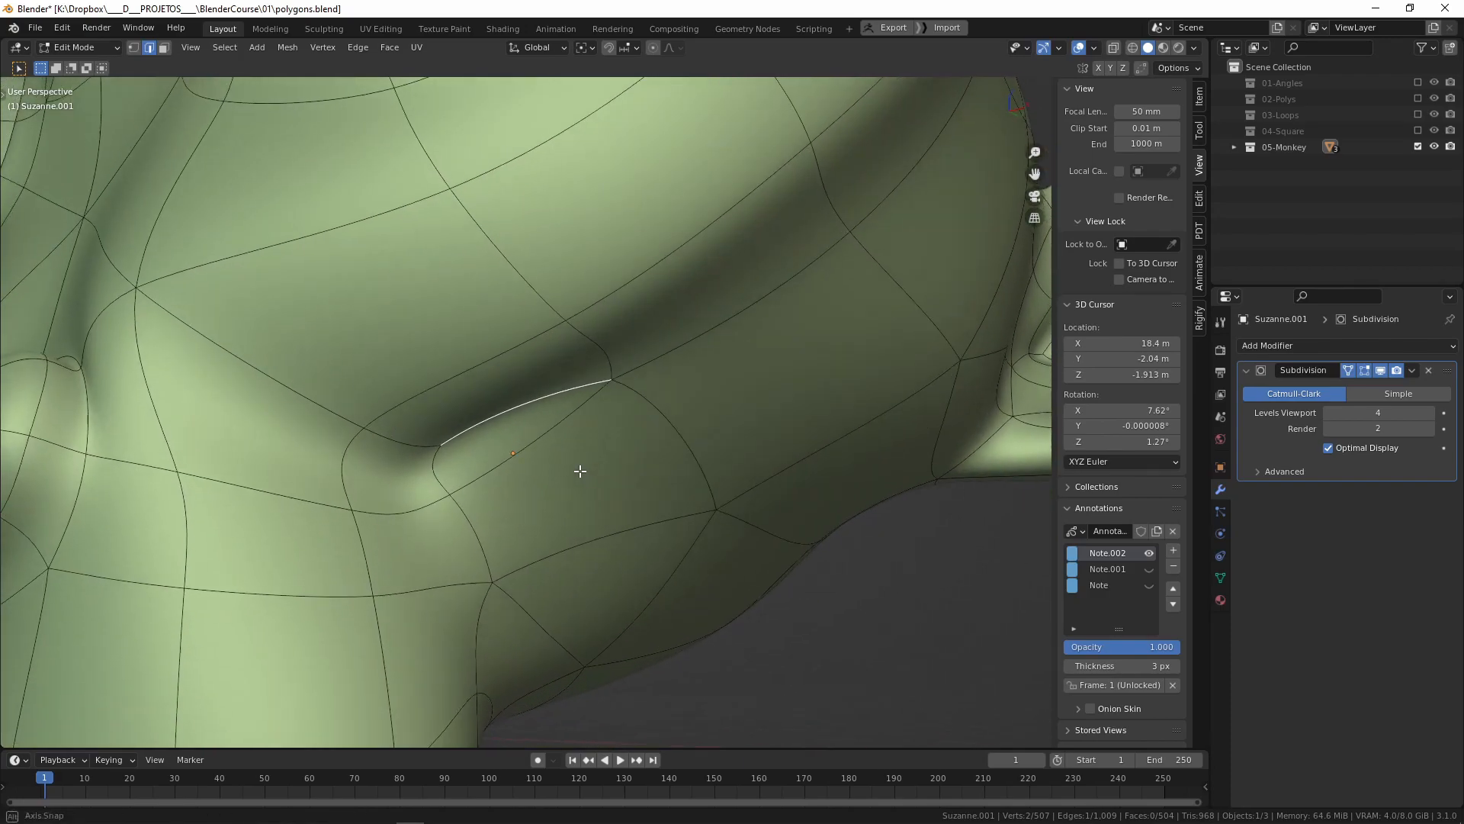
Try dissolving the selected crease edge on the green head and undo the dissolve.
scroll(504, 353, down, 4)
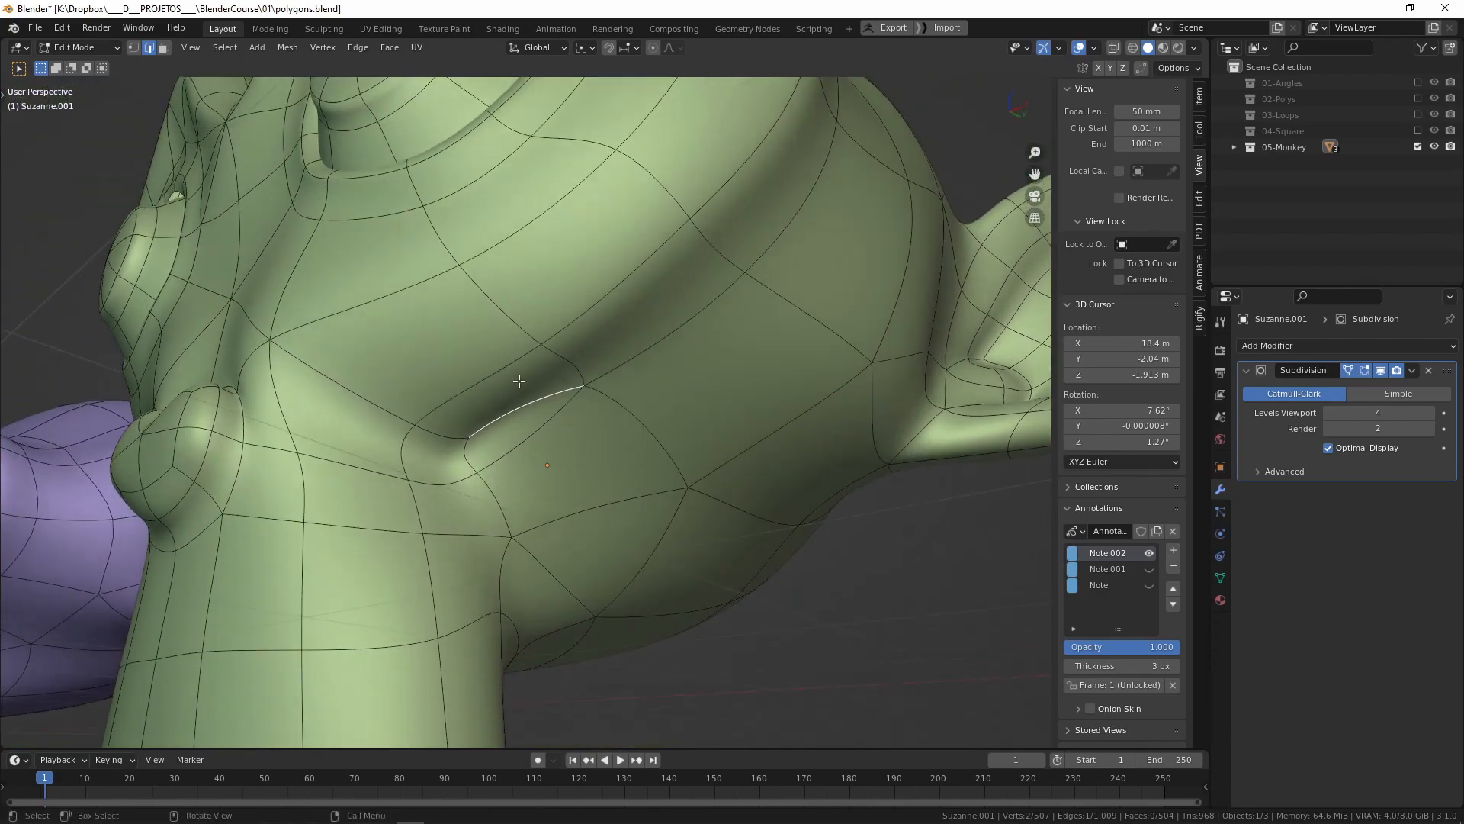
key(ctrl+x)
middle_drag(536, 410, 471, 452)
key(ctrl+z)
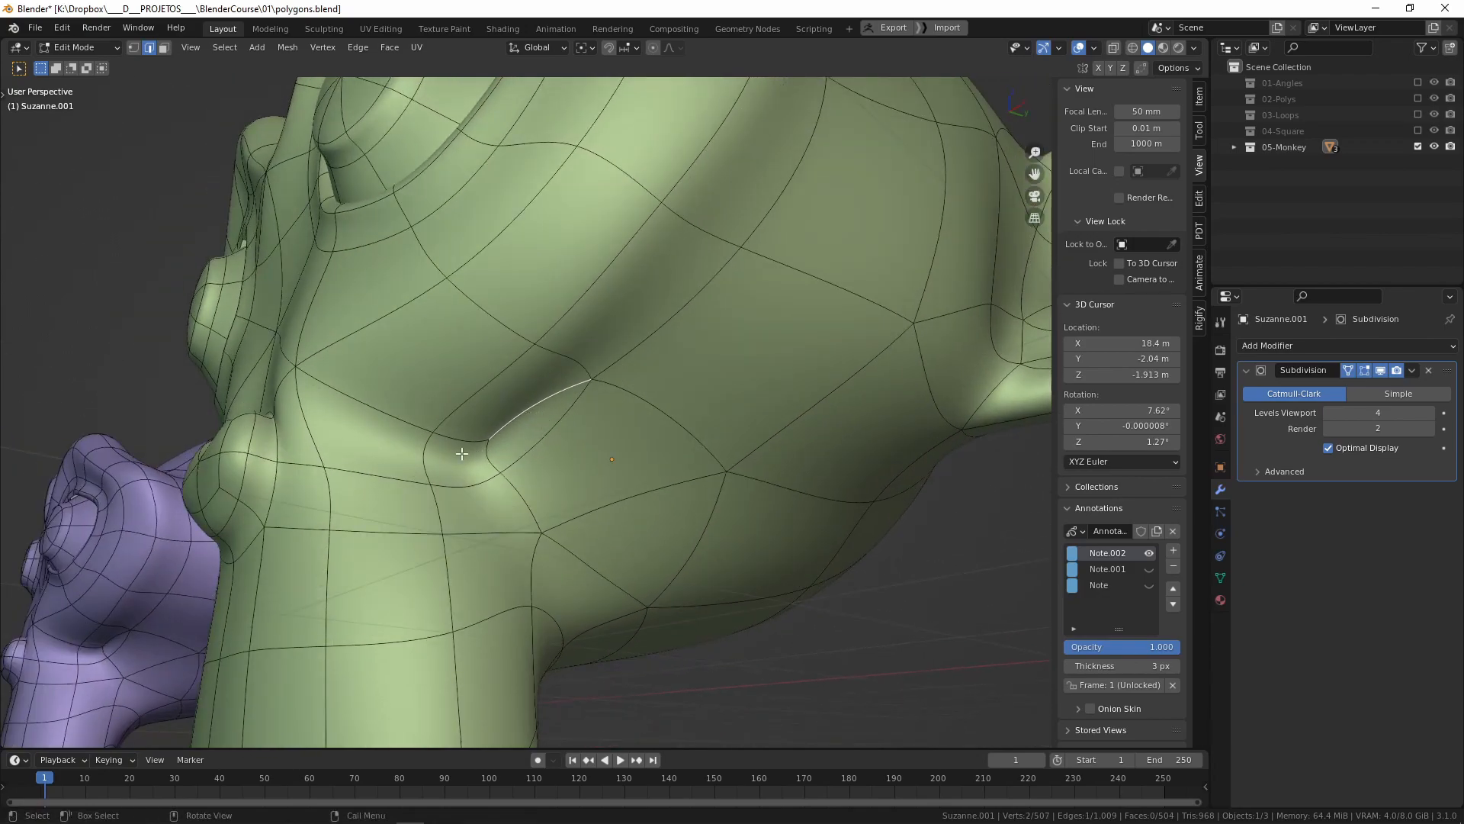
Select the small face at the lower end of the crease and inspect the green head's mesh flow in Object Mode.
key(3)
click(478, 450)
key(2)
middle_drag(556, 409, 740, 482)
key(shift+alt+z)
key(Tab)
key(shift+alt+z)
middle_drag(684, 441, 602, 381)
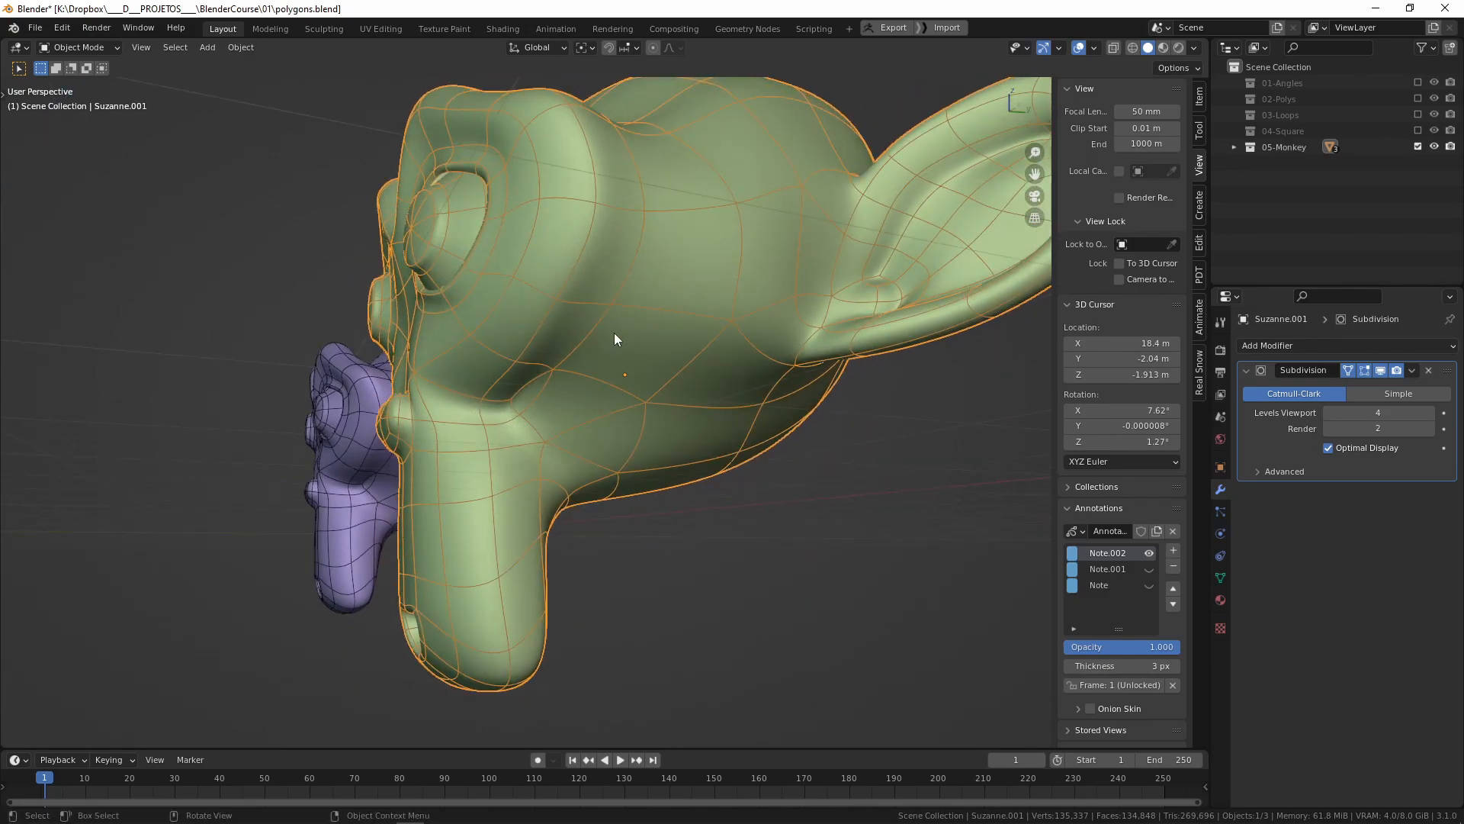
middle_drag(568, 391, 607, 396)
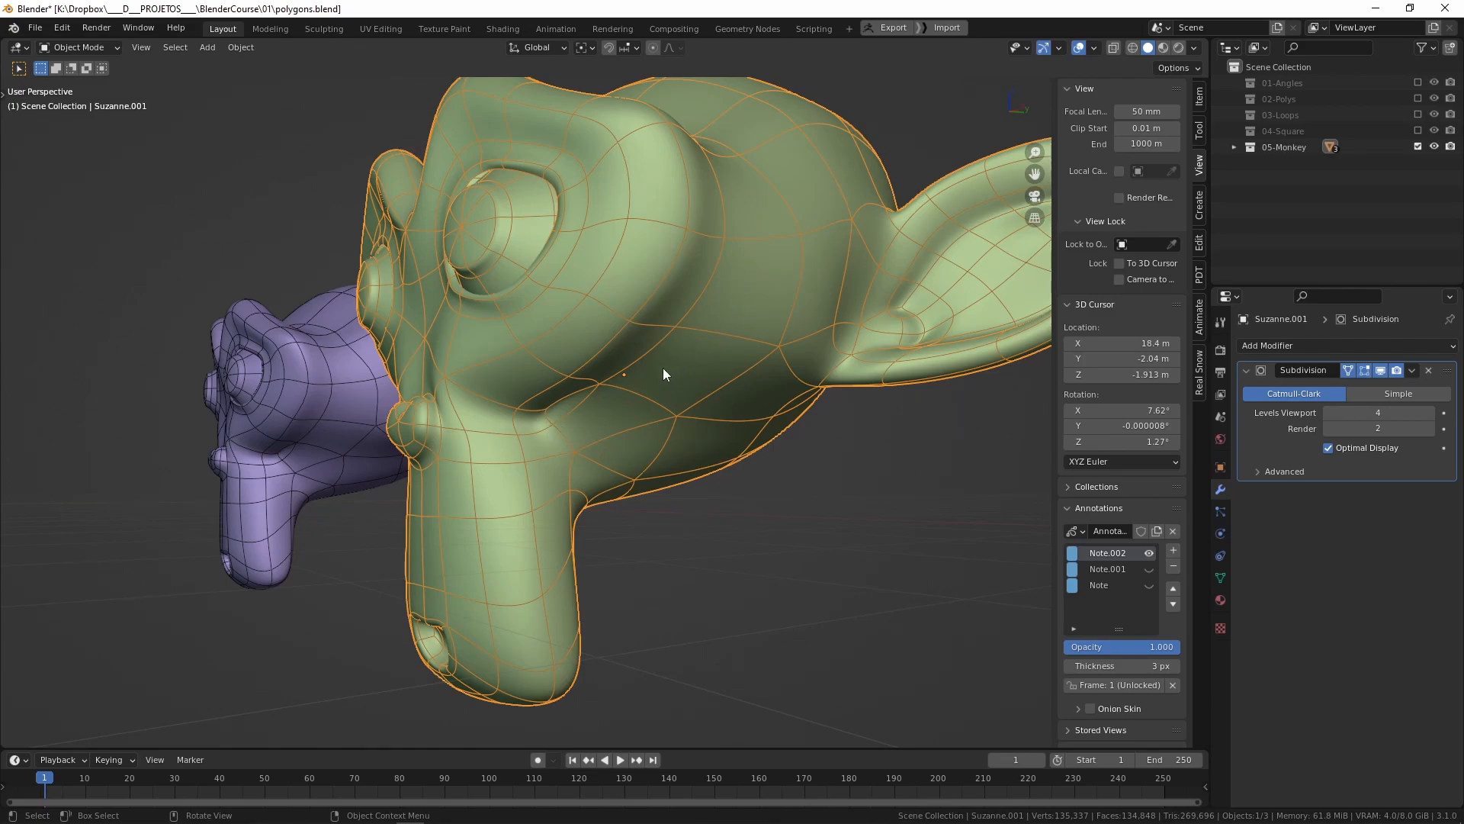
Knife-cut the green head from the small face at the crease's end, along the cheek and up toward the top of the ear.
key(Tab)
key(k)
click(553, 422)
click(637, 399)
click(721, 334)
click(755, 285)
click(754, 235)
click(828, 169)
key(Return)
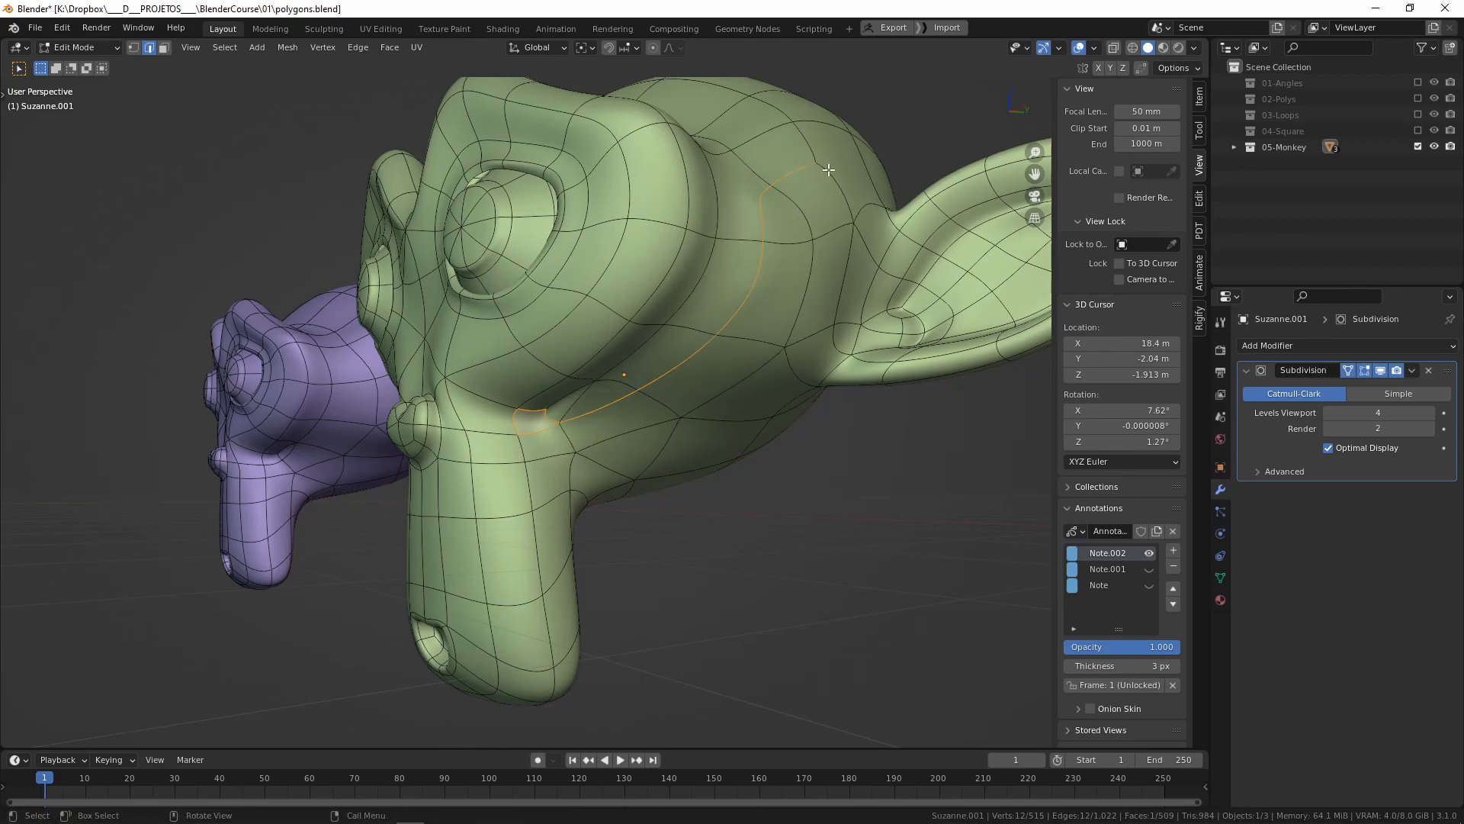
Dissolve the redundant edge beside the new cut and the surplus vertex partway along the cut.
key(ctrl+x)
mouse_move(671, 434)
middle_down()
mouse_move(654, 396)
mouse_move(666, 436)
middle_up()
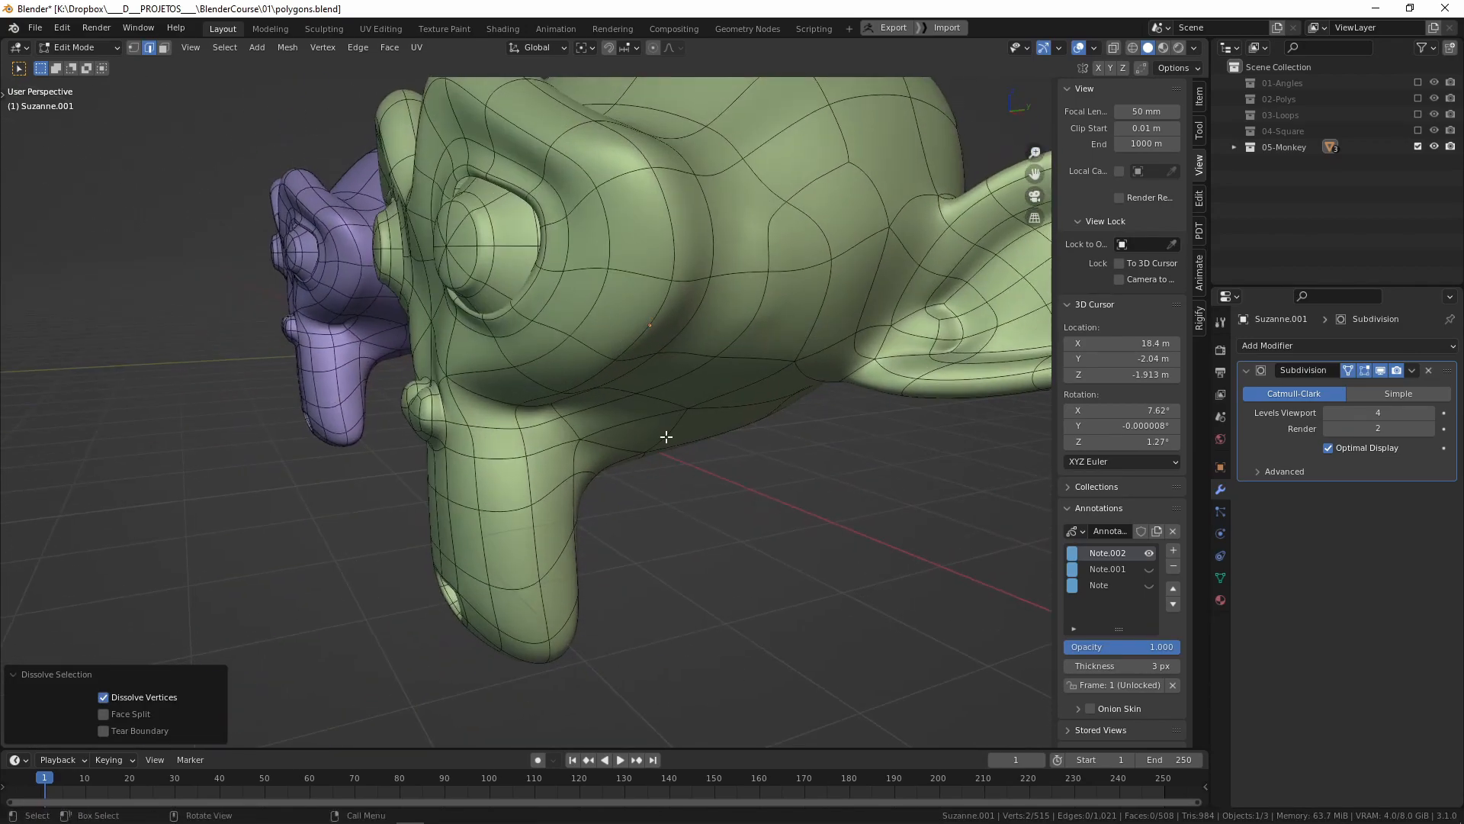
middle_drag(798, 229, 751, 302)
click(758, 299)
click(819, 170)
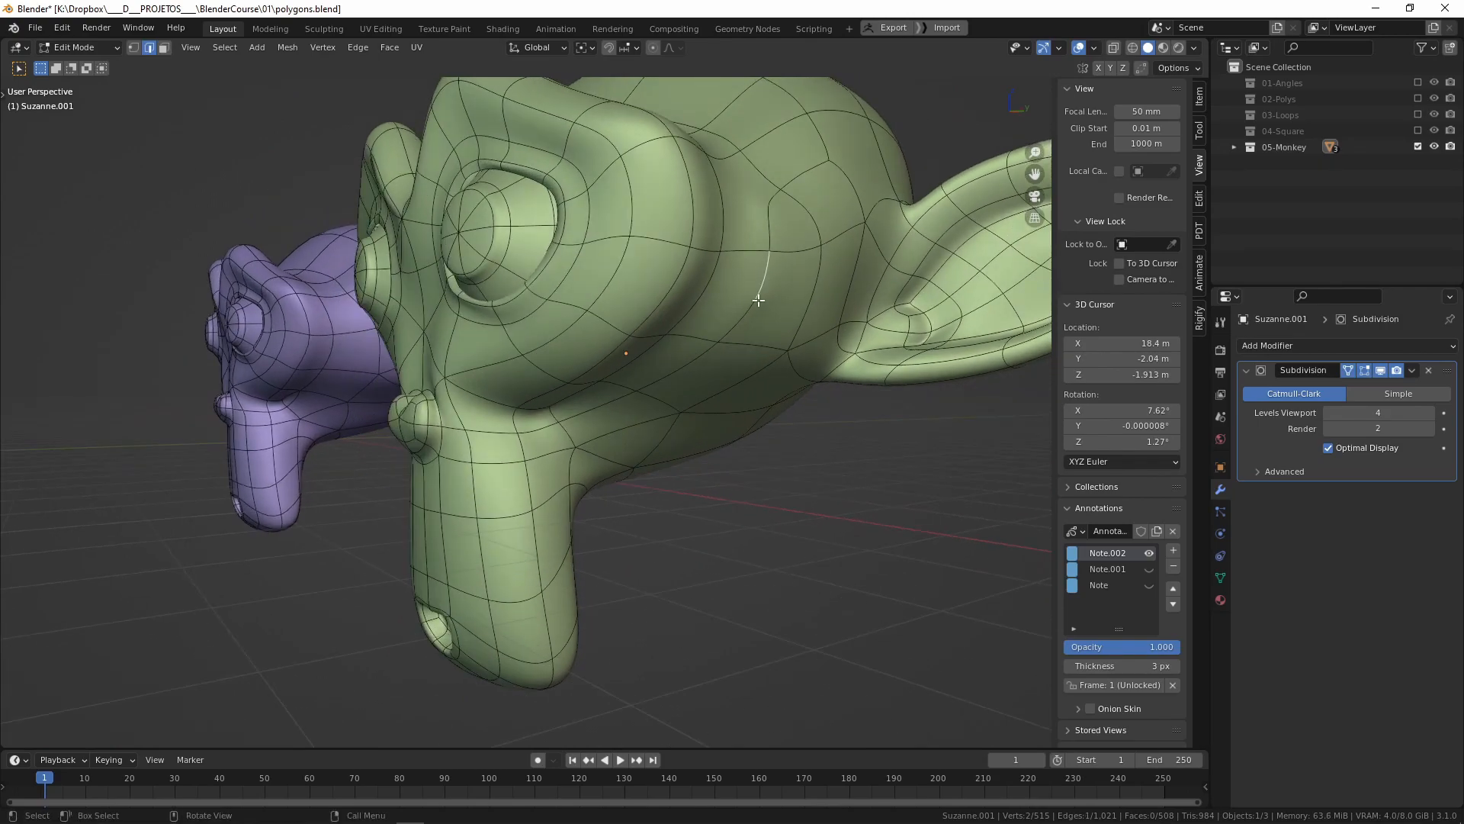
key(1)
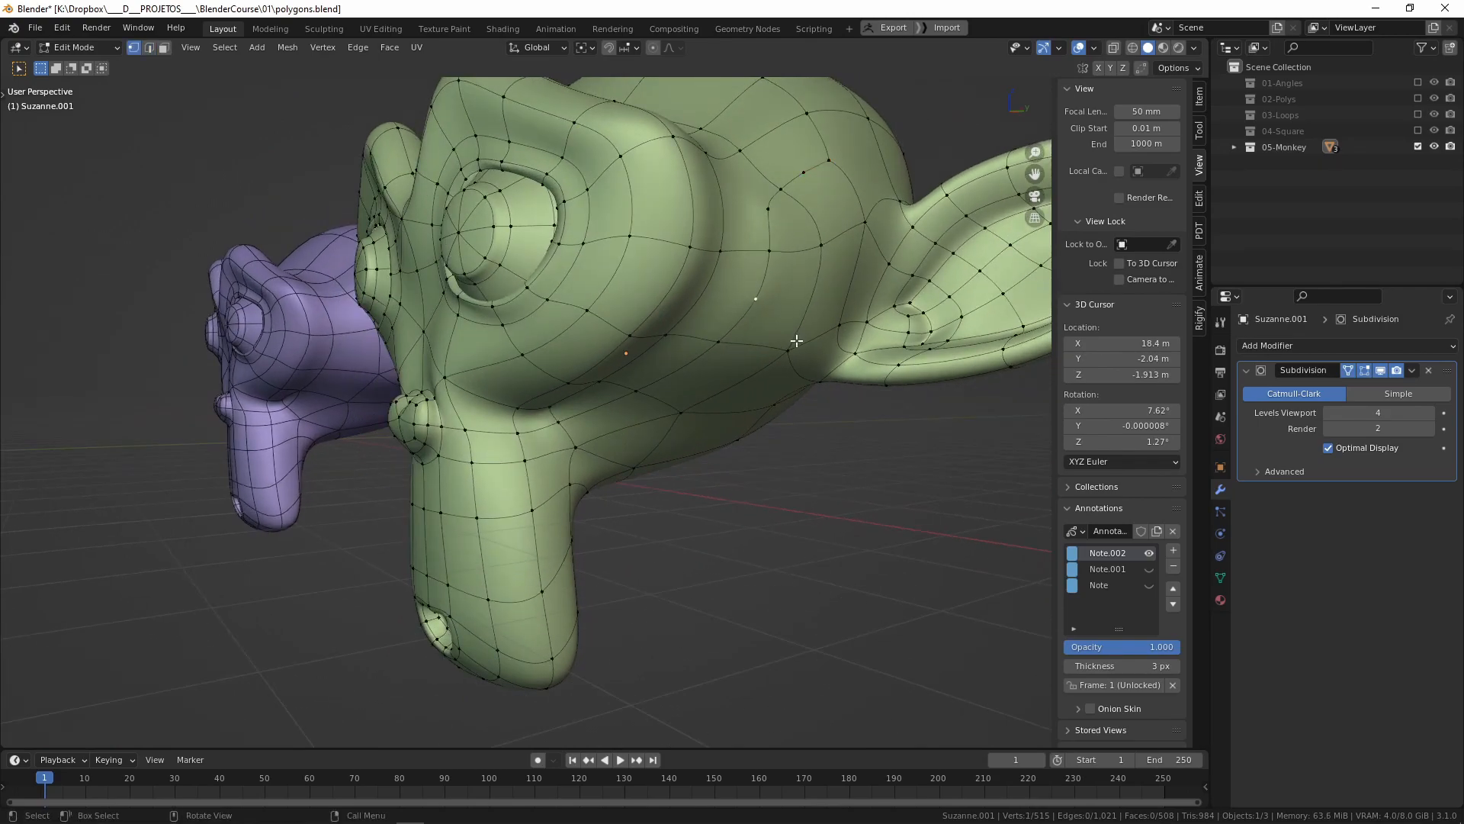
key(ctrl+x)
Connect the vertex at the upper bend of the cut to the vertex behind the brow.
key(2)
click(769, 222)
key(1)
middle_drag(773, 222, 736, 218)
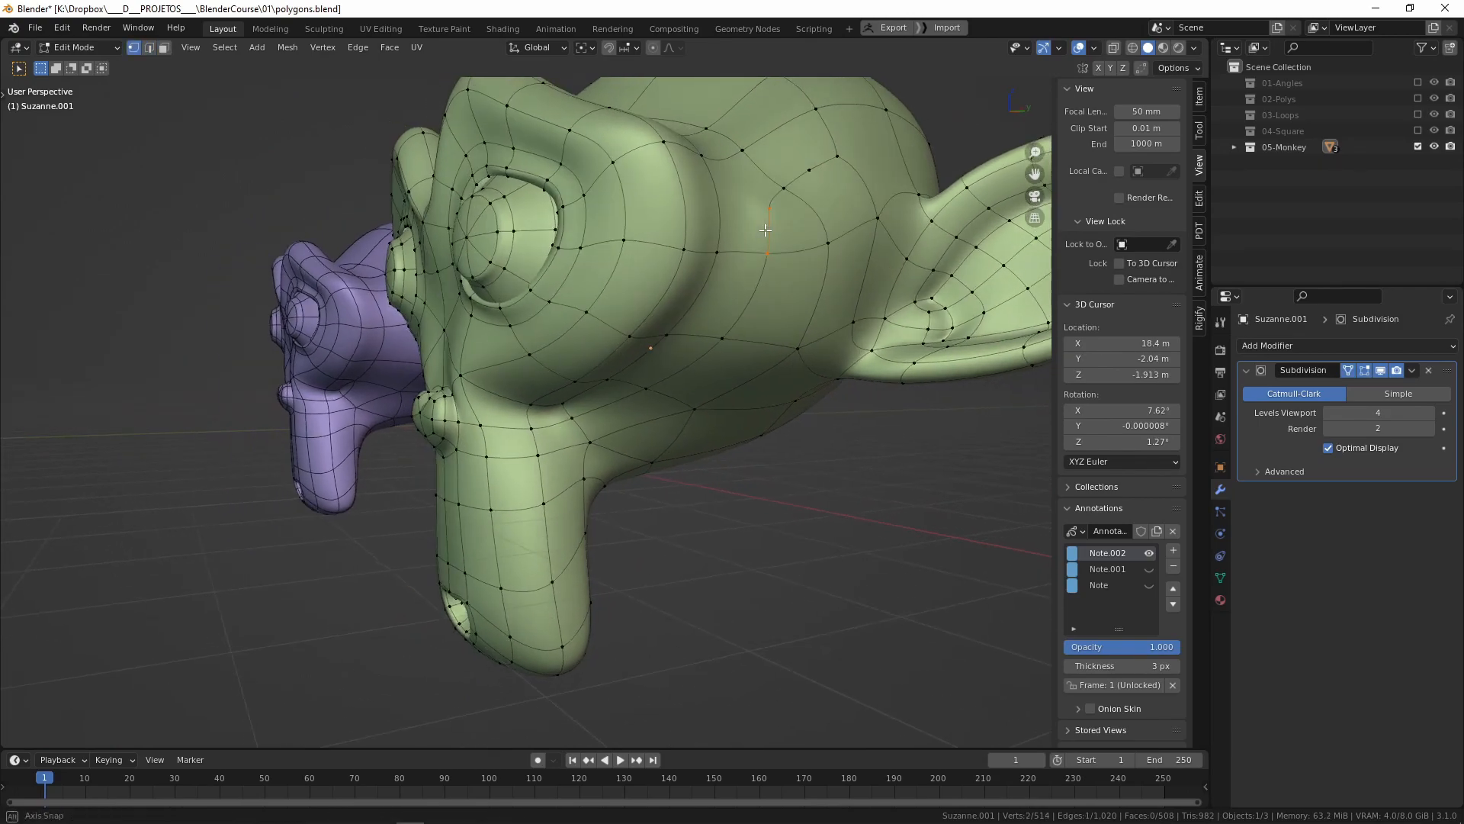
click(770, 209)
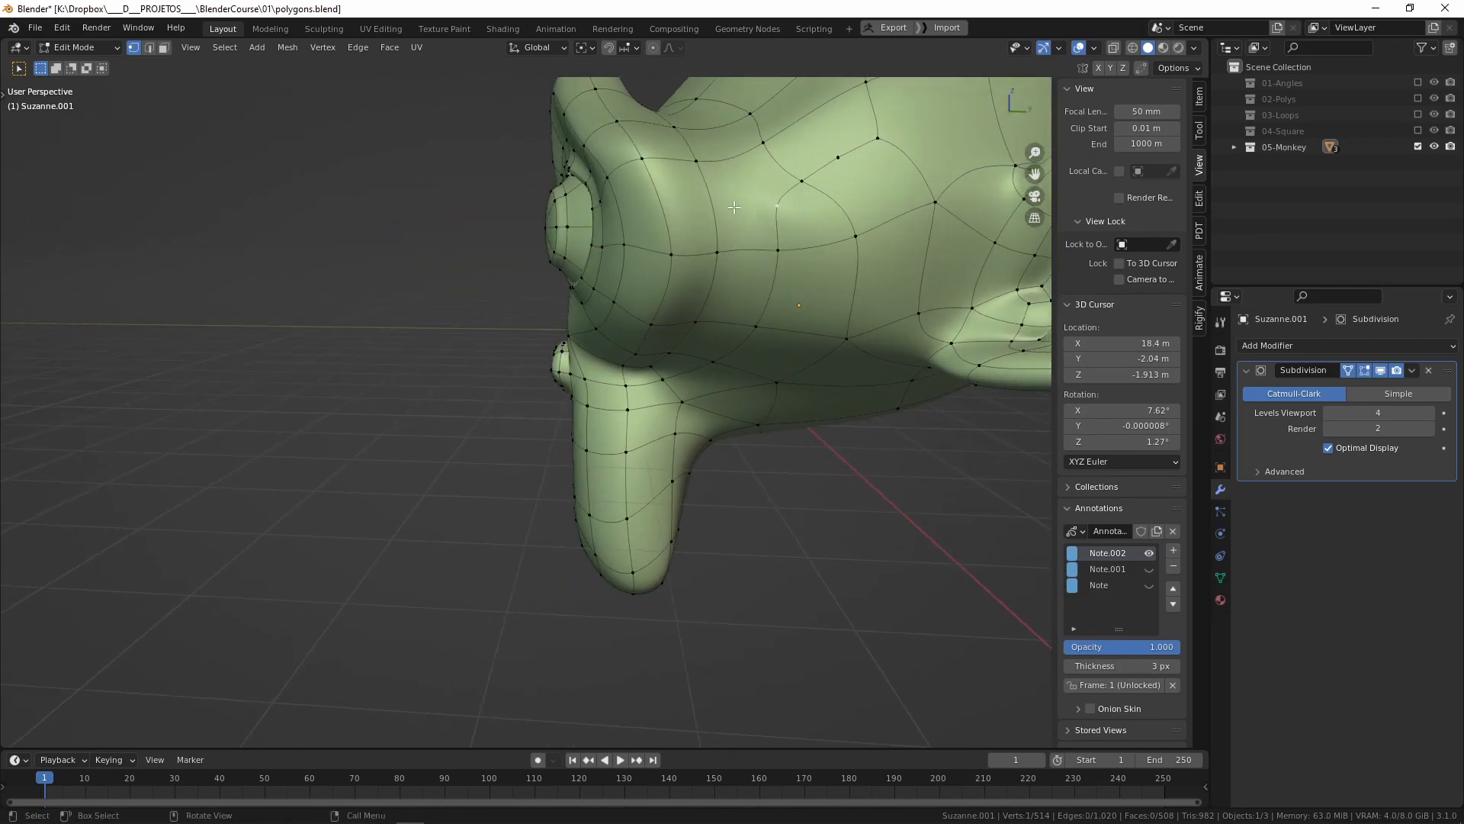
shift+click(697, 161)
key(j)
key(m)
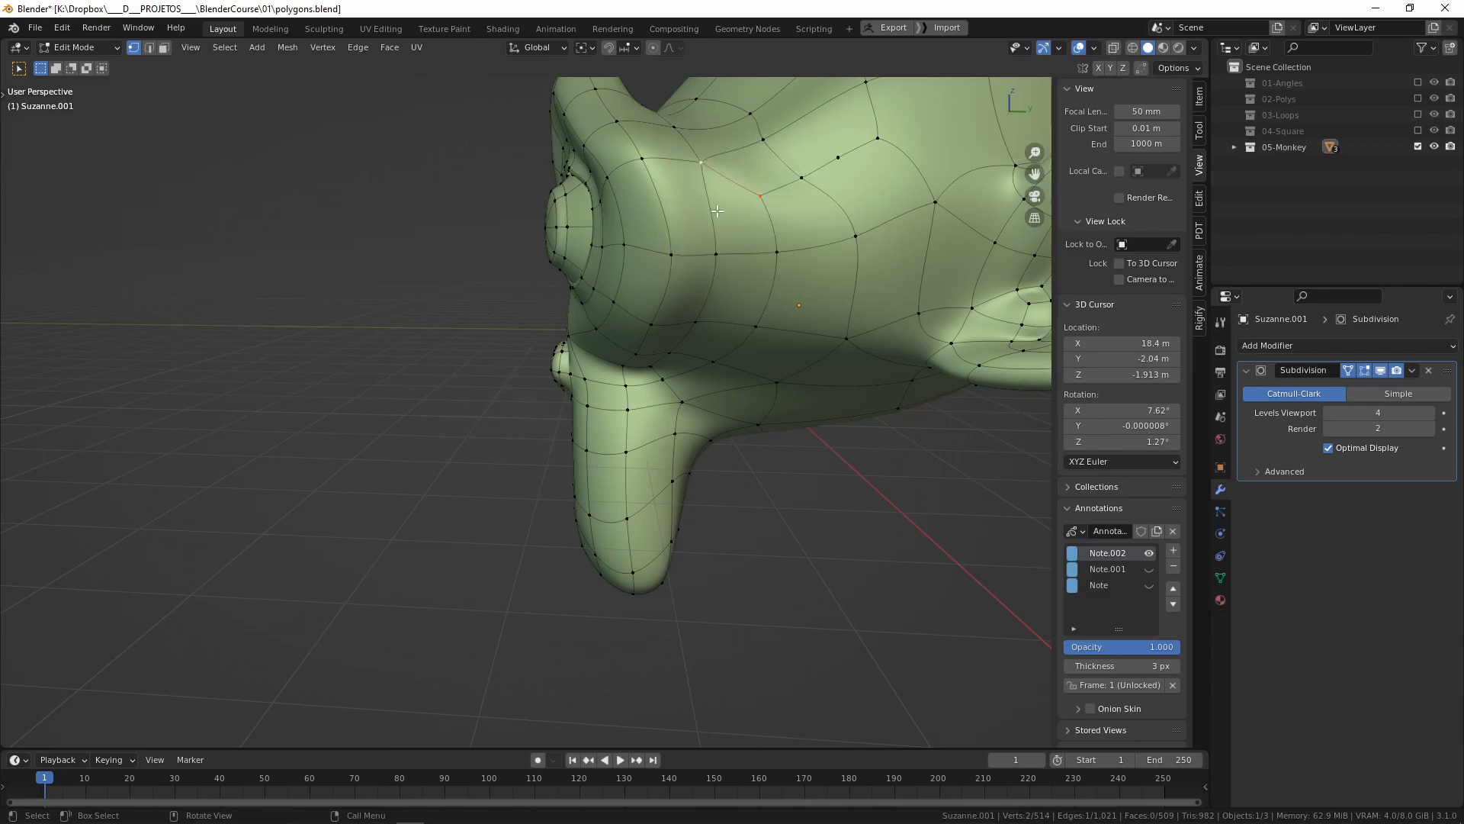
Dissolve the leftover vertex near the upper end of the cut on the side of the green head.
middle_drag(755, 249, 803, 216)
key(2)
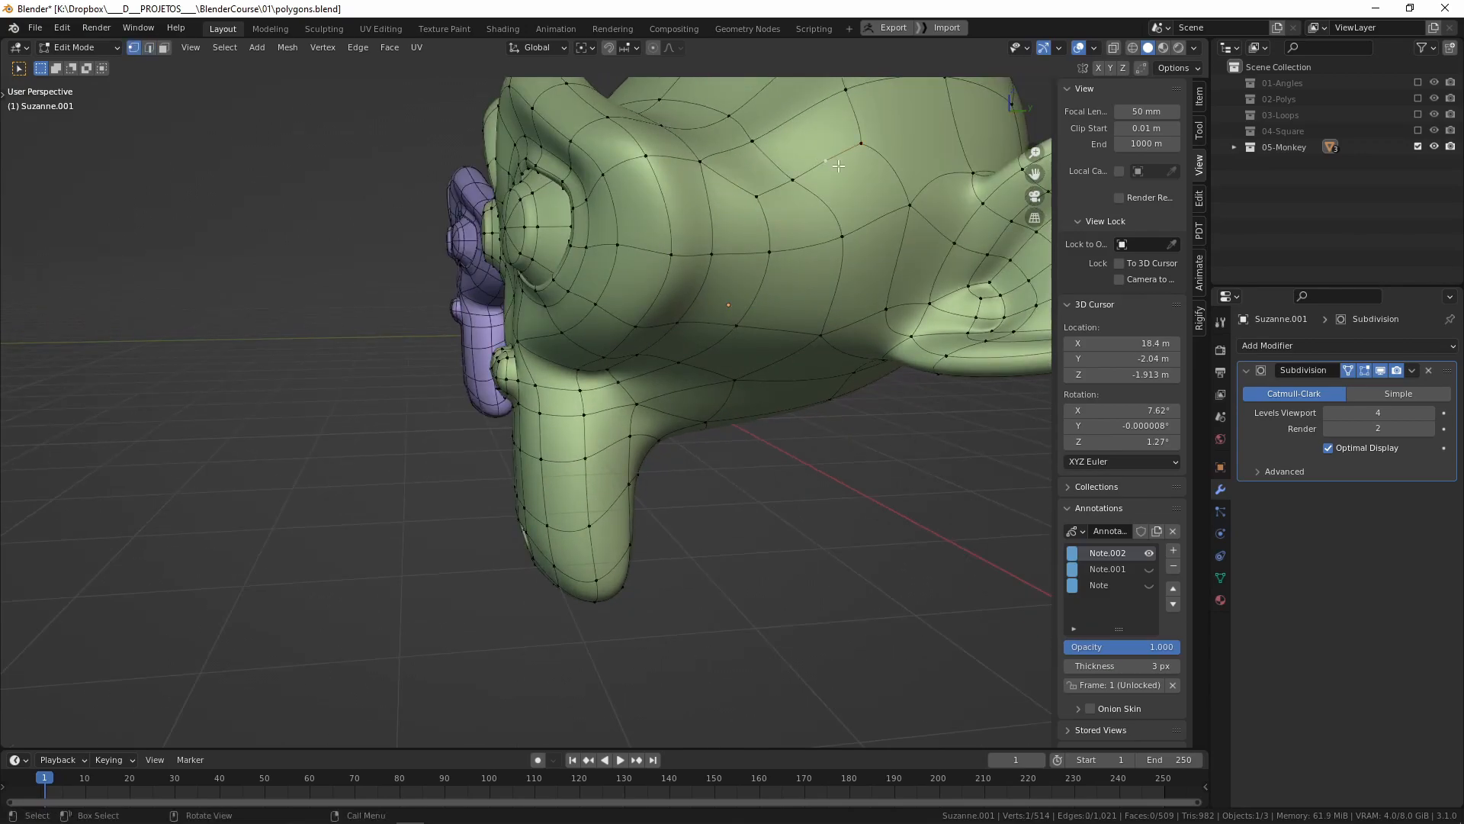
key(ctrl+x)
middle_drag(834, 164, 485, 416)
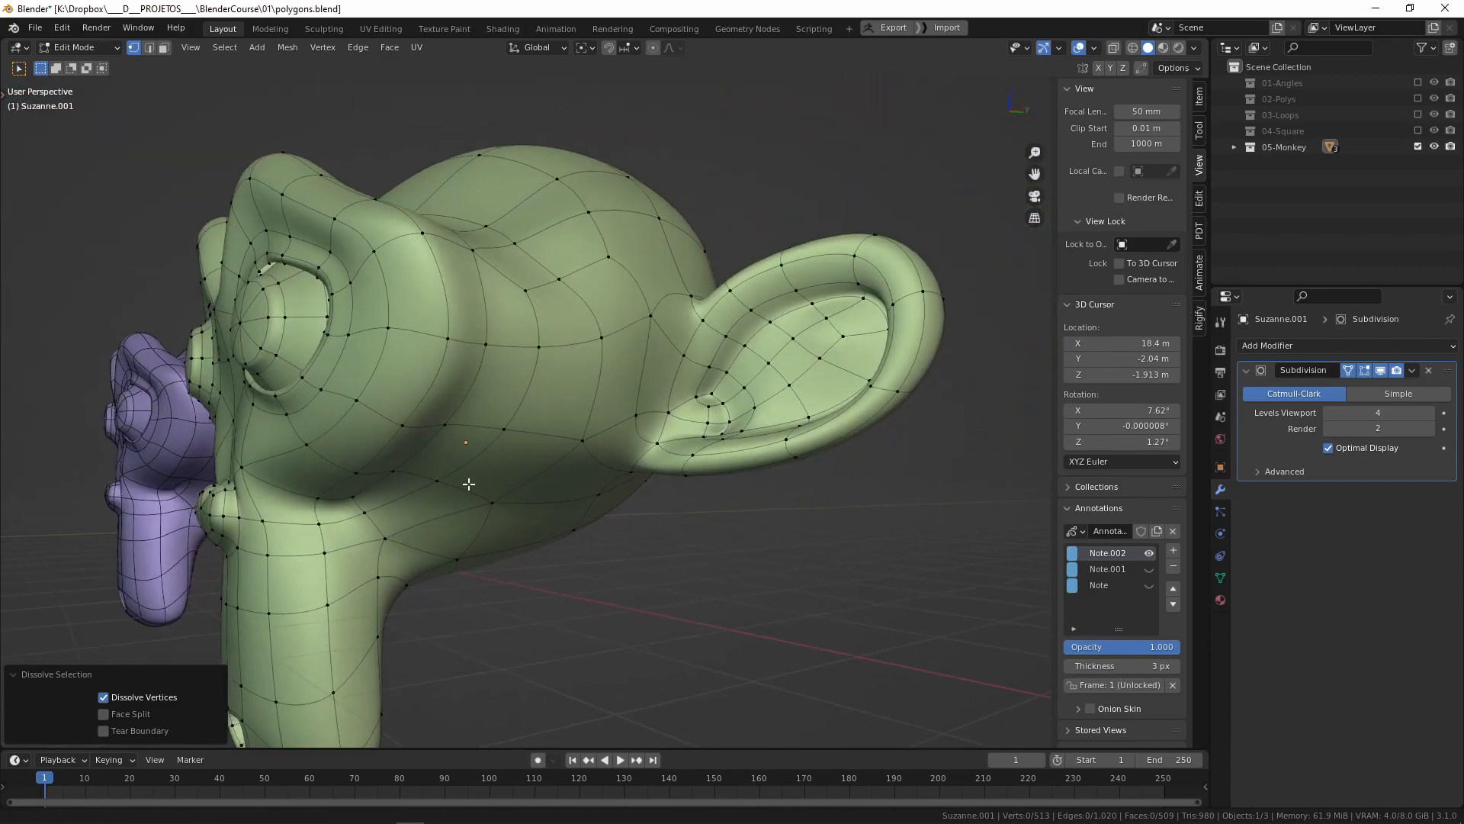
Examine the crease above the green head's muzzle up close with overlays hidden and shown.
scroll(484, 417, up, 4)
key(shift+alt+z)
middle_drag(328, 457, 406, 457)
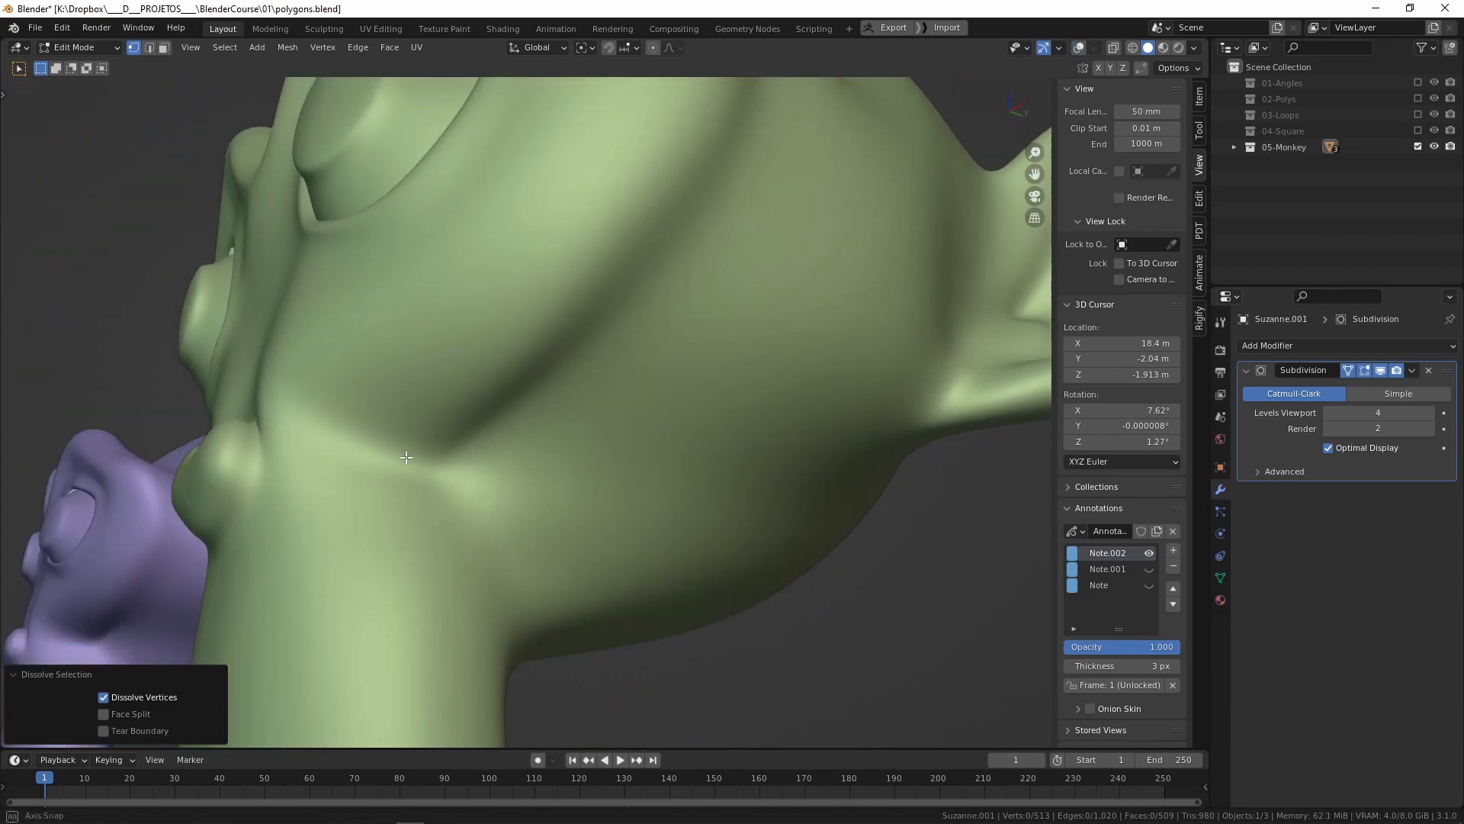
key(shift+alt+z)
middle_drag(488, 418, 525, 410)
scroll(516, 434, down, 6)
Compare the shading of the green and purple heads in Object Mode with overlays hidden and shown.
key(Tab)
key(shift+alt+z)
key(shift+alt+z)
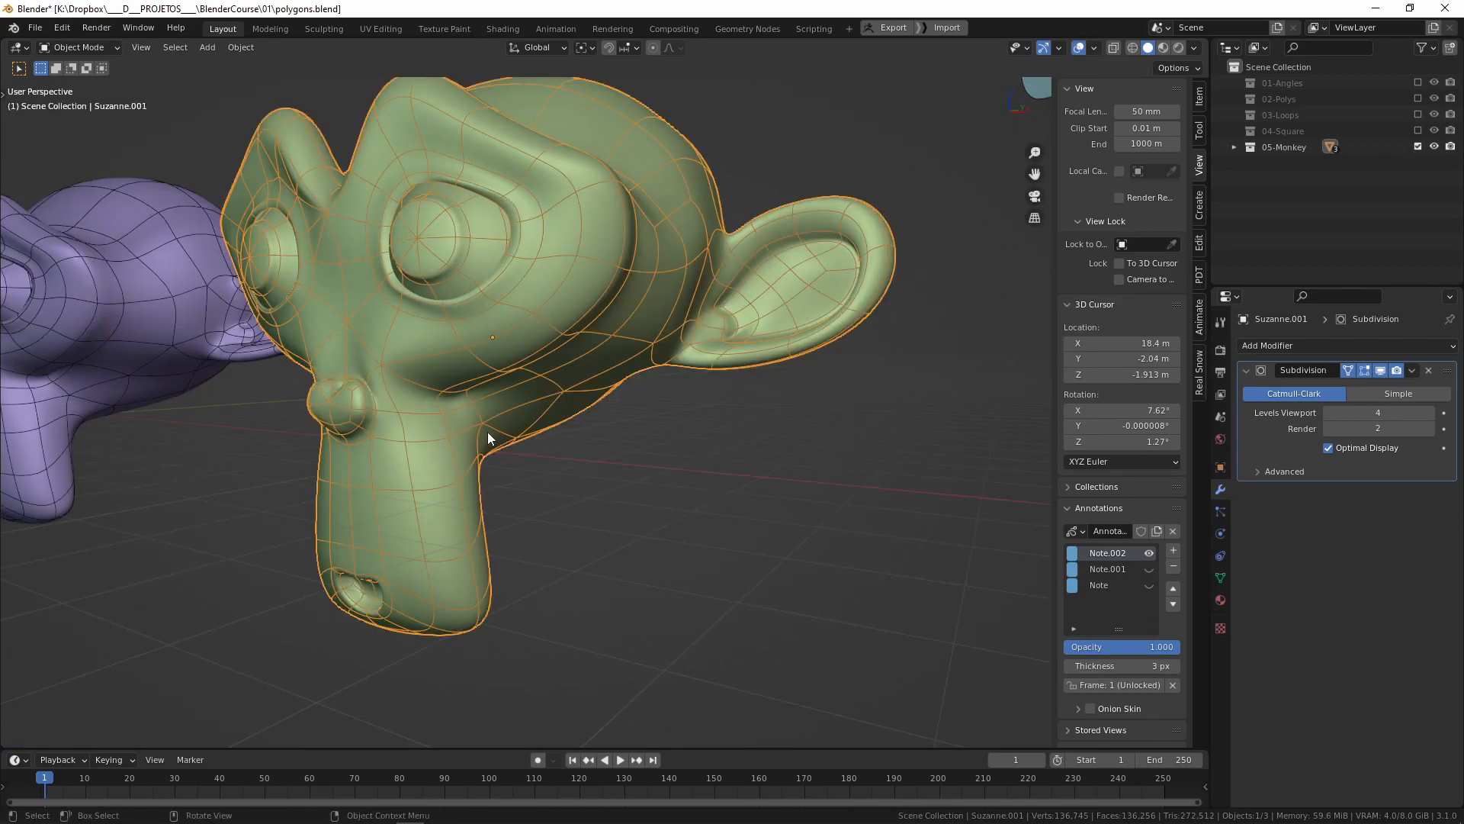
key(shift+alt+z)
shift+middle_drag(482, 396, 557, 366)
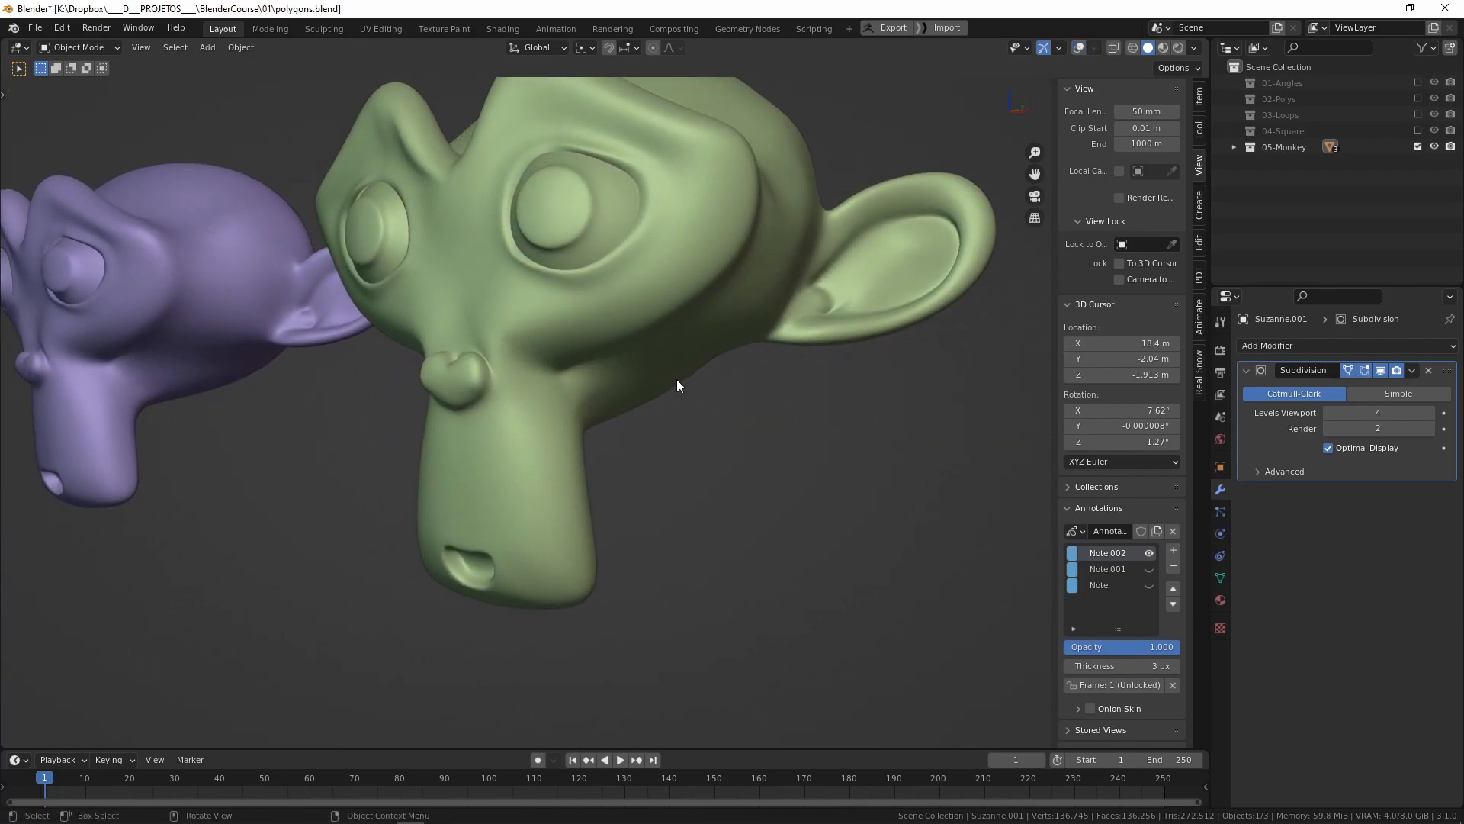
key(shift+alt+z)
scroll(661, 392, down, 3)
mouse_move(661, 391)
middle_down()
mouse_move(709, 428)
mouse_move(560, 364)
mouse_move(535, 397)
mouse_move(526, 386)
mouse_move(553, 373)
middle_up()
scroll(561, 365, up, 1)
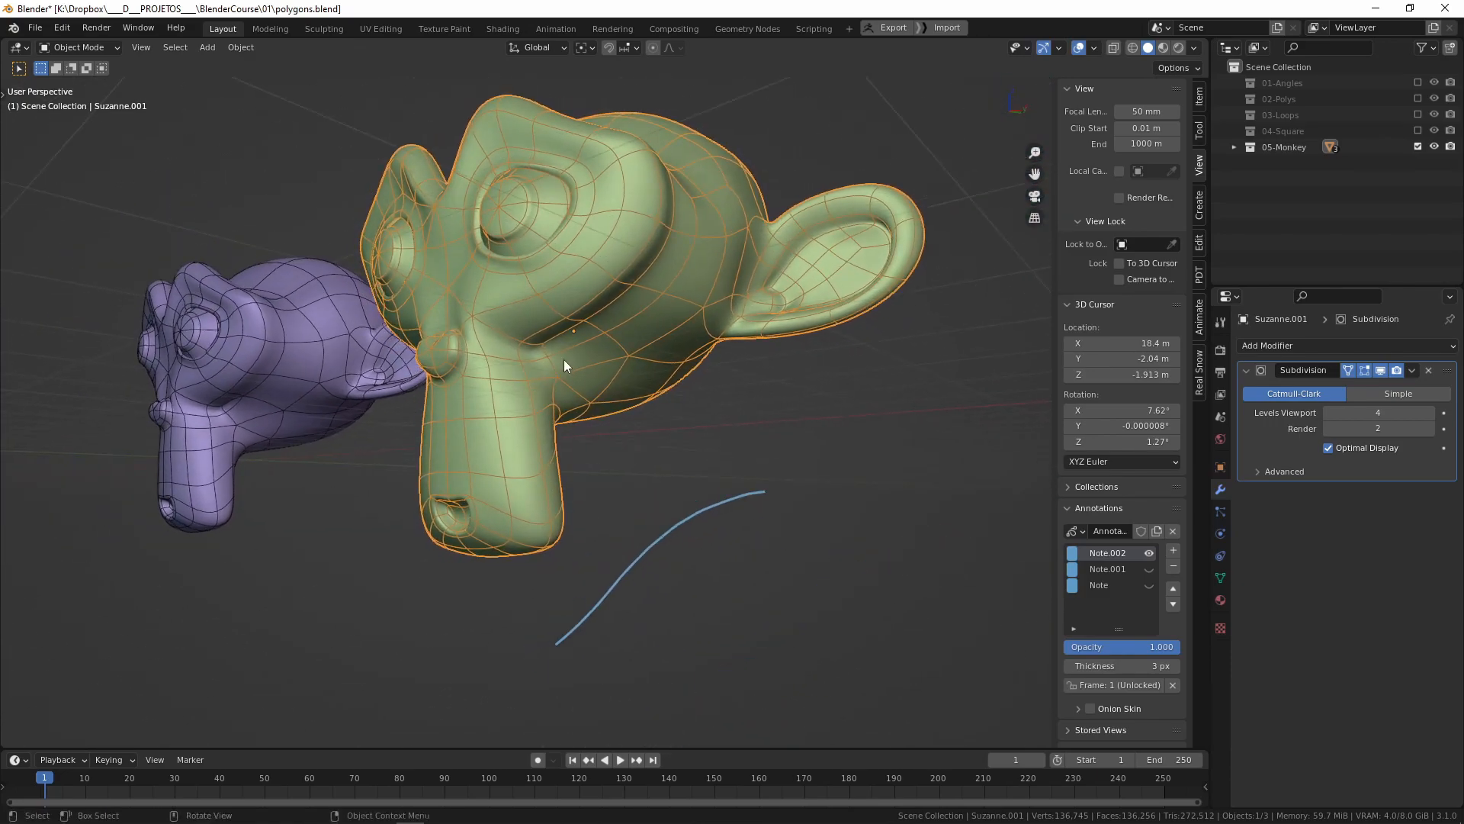
key(shift+alt+z)
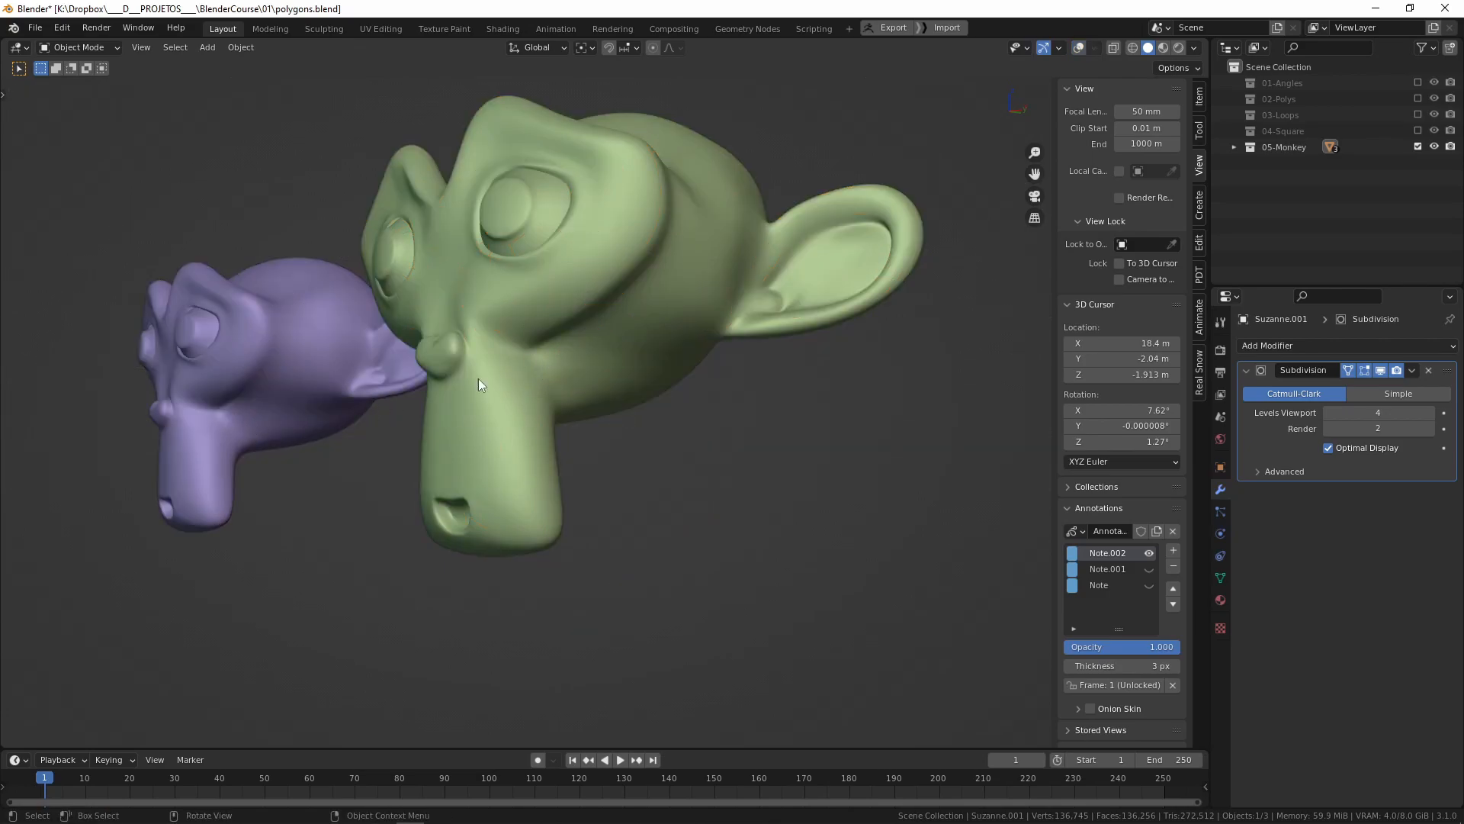
key(shift+alt+z)
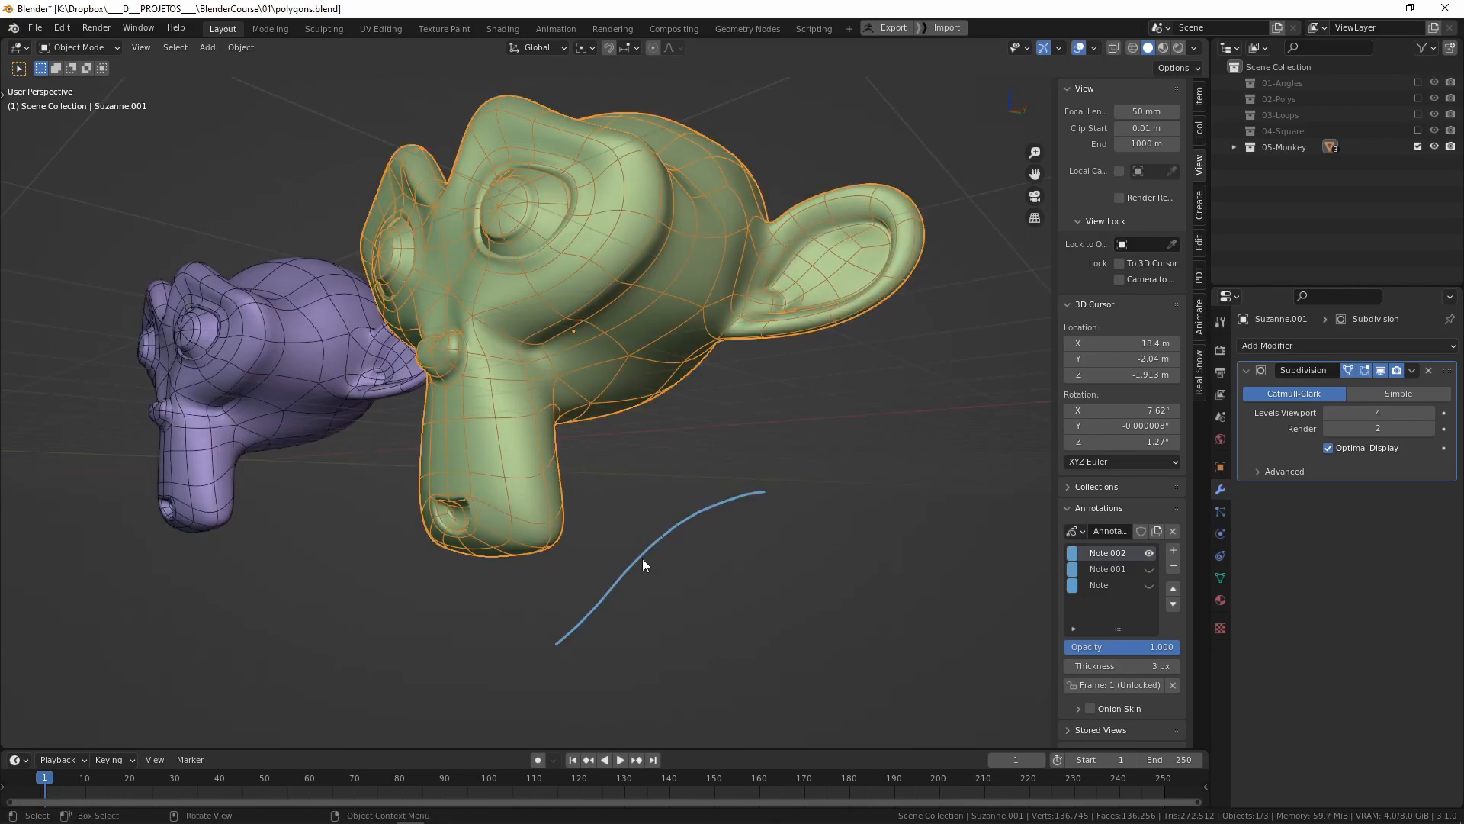
Try dissolving the edge loop around the rim of the green head's eye socket and undo the dissolve.
middle_drag(643, 564, 812, 424)
middle_drag(551, 347, 700, 308)
middle_drag(601, 270, 560, 306)
scroll(597, 296, up, 2)
scroll(572, 313, up, 1)
scroll(558, 310, up, 1)
key(shift+alt+z)
shift+middle_drag(444, 293, 462, 343)
key(Tab)
key(shift+alt+z)
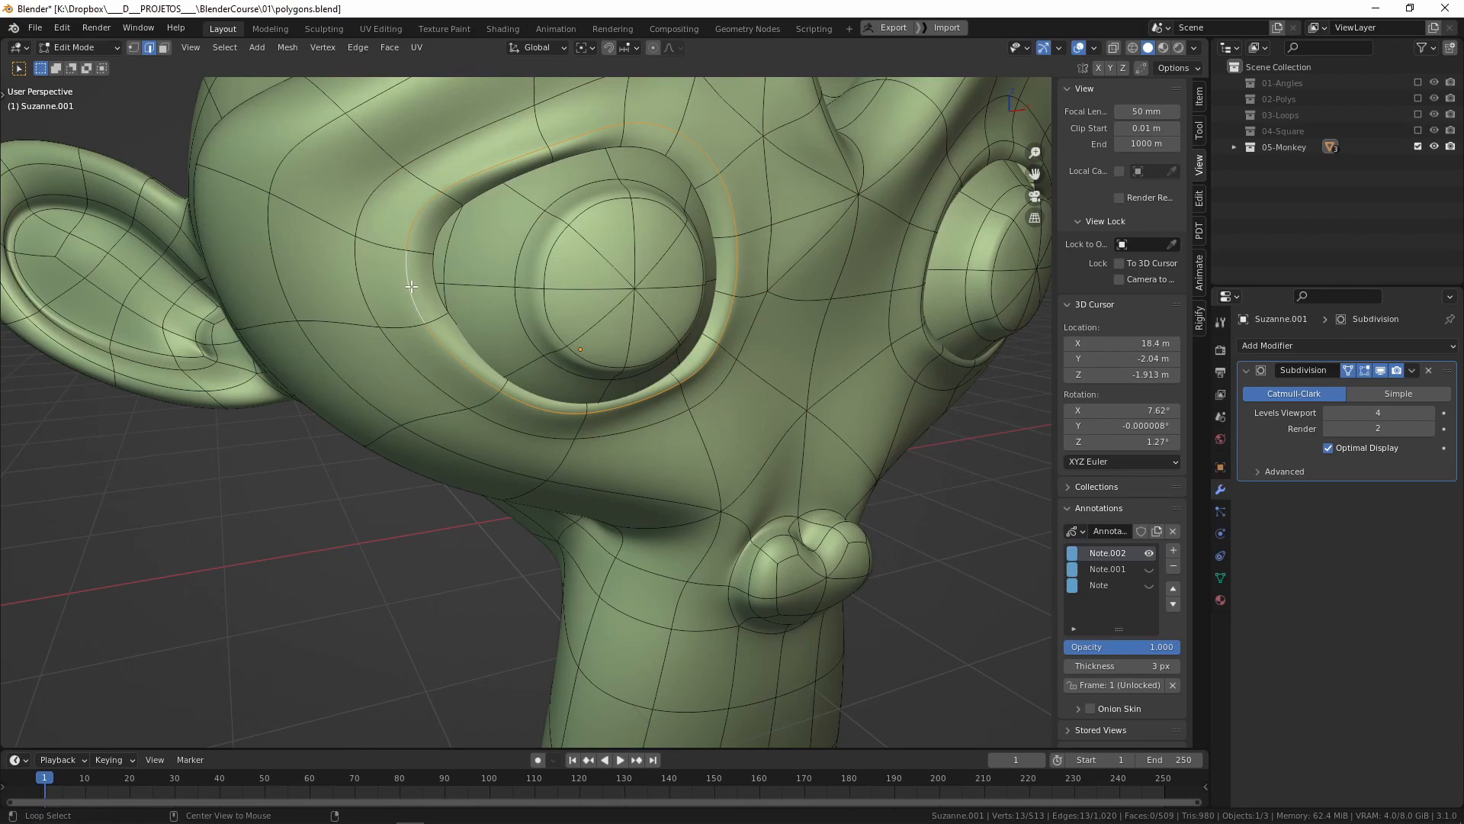
key(ctrl+x)
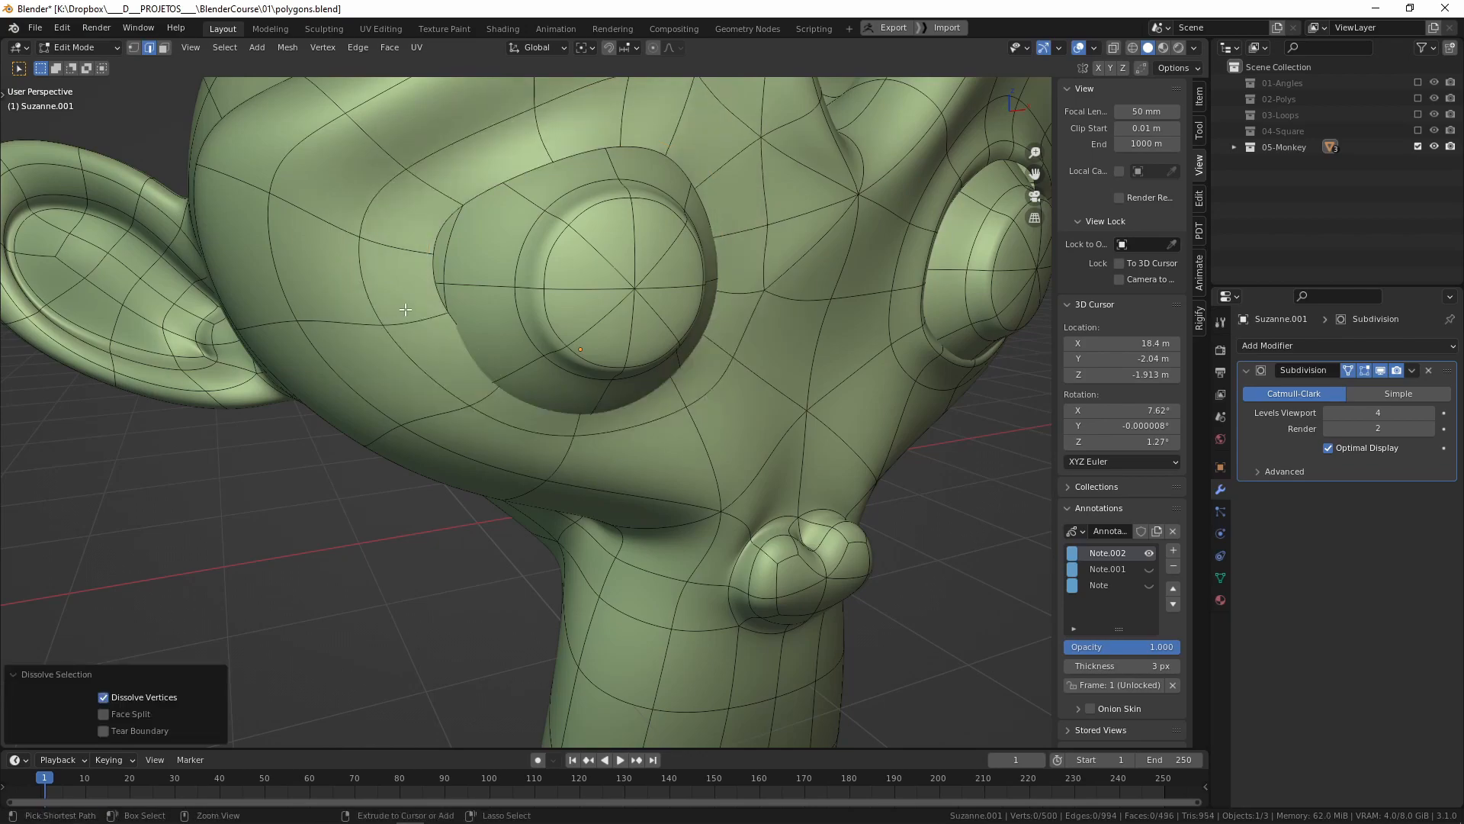
key(ctrl+z)
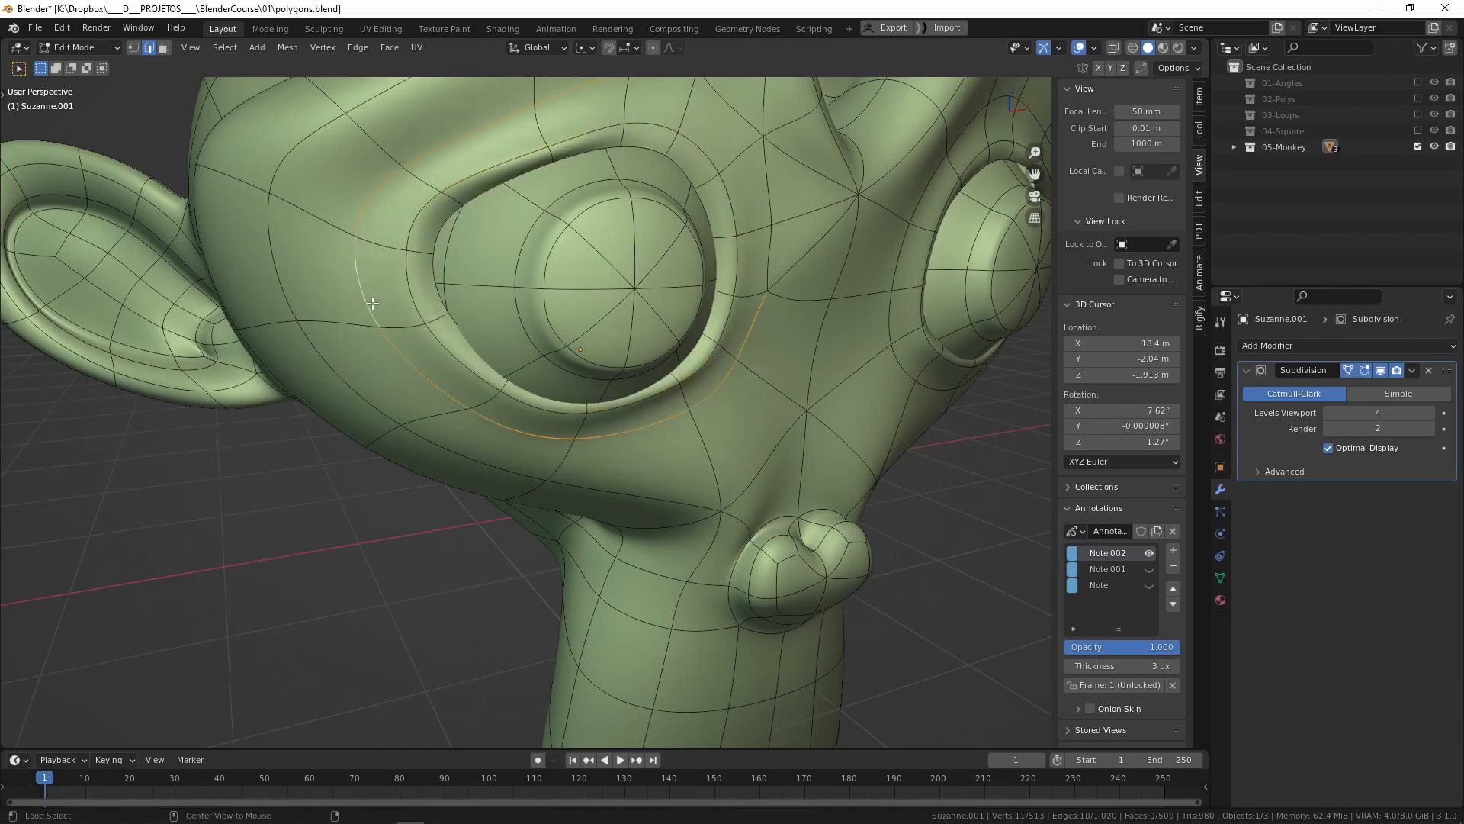
Try sliding and then shrinking or fattening the outer edge loop around the green head's eye.
click(575, 262)
middle_drag(575, 261, 603, 299)
key(alt+s)
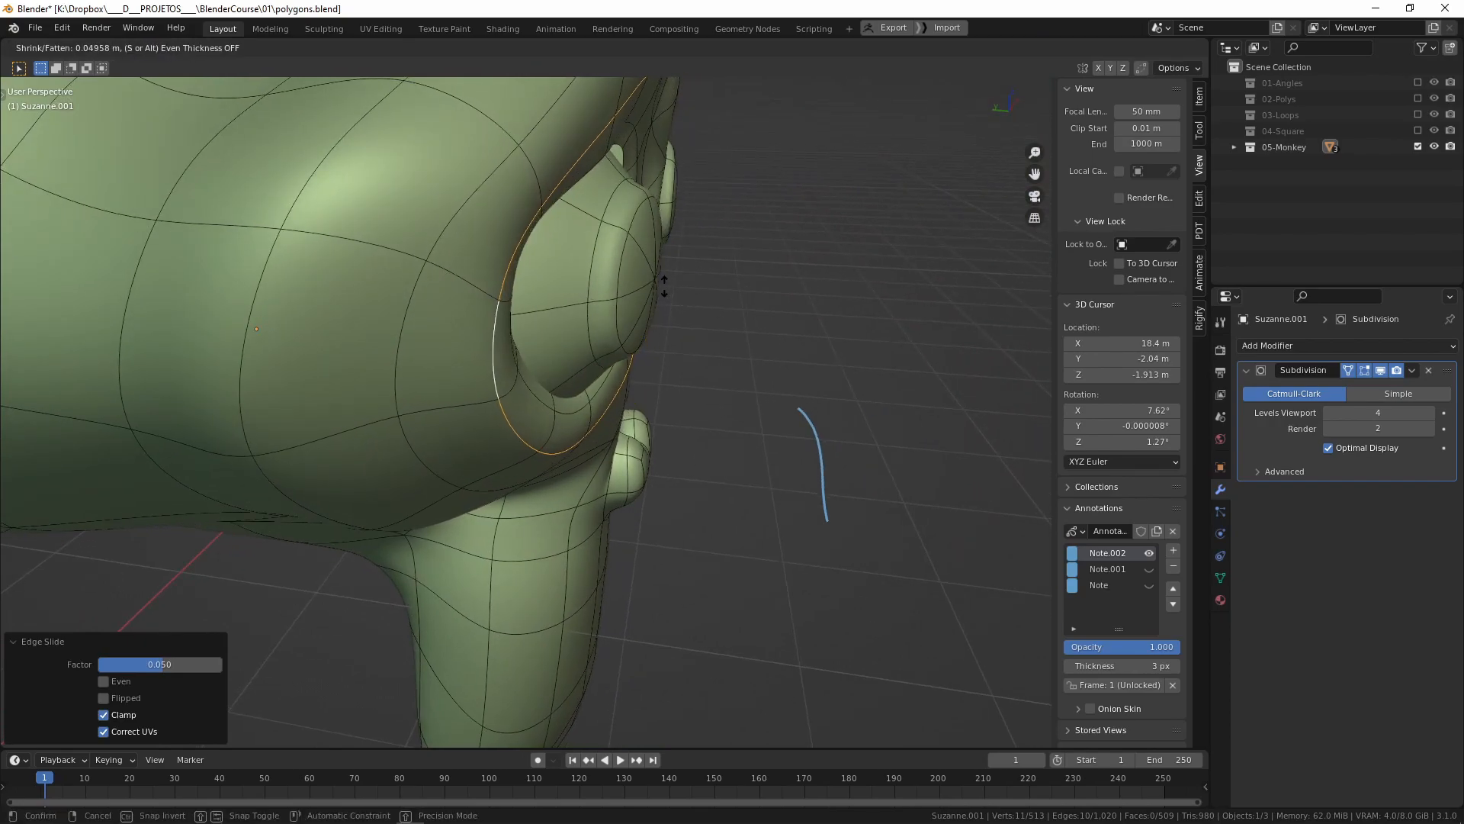
key(Escape)
Try dissolving the selected loop around the eye, then undo it and view the eye sockets' loops from the front.
middle_drag(666, 286, 546, 356)
key(ctrl+x)
middle_drag(457, 398, 605, 377)
key(ctrl+z)
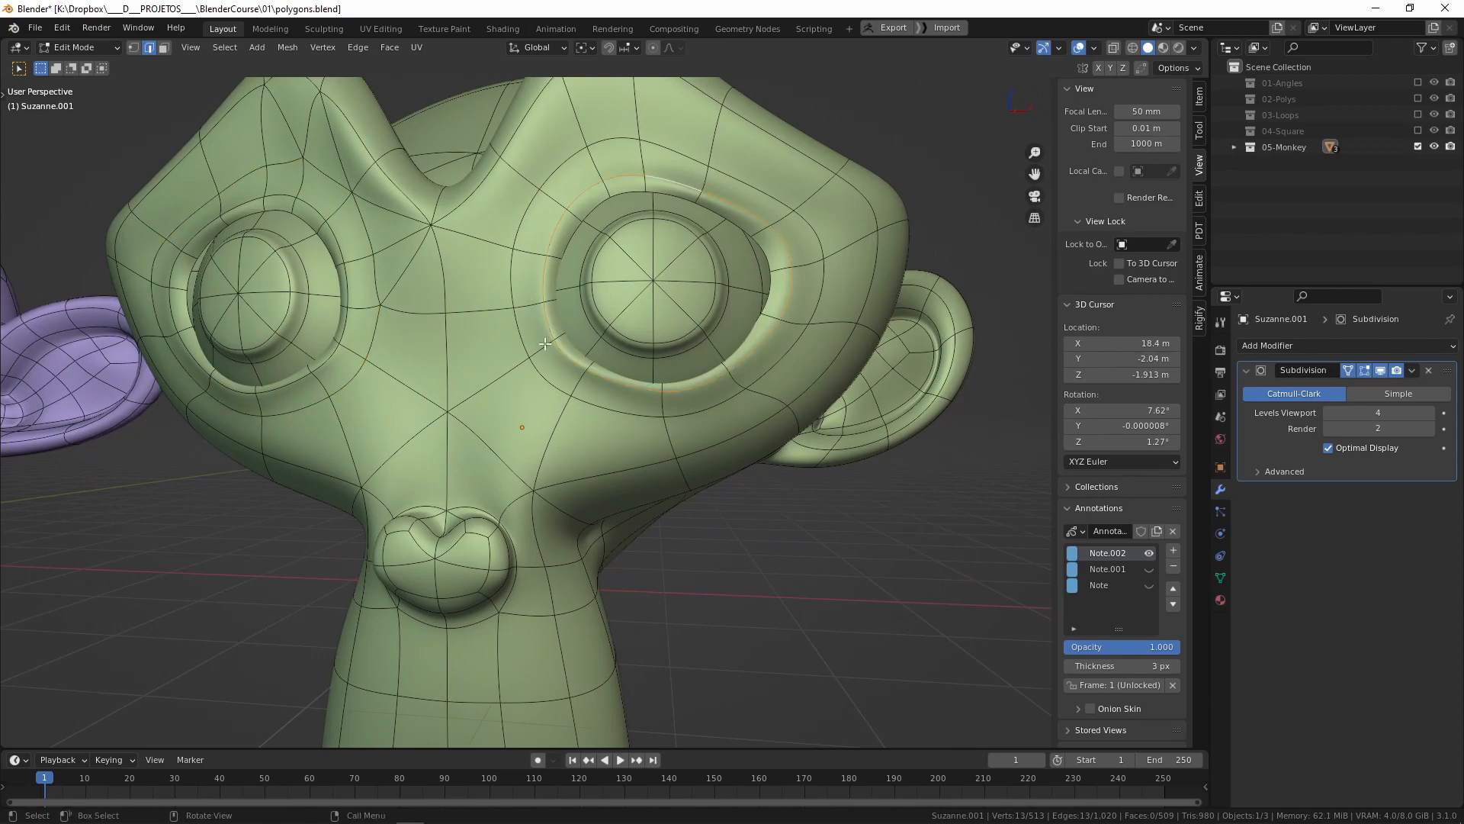
middle_drag(688, 188, 661, 158)
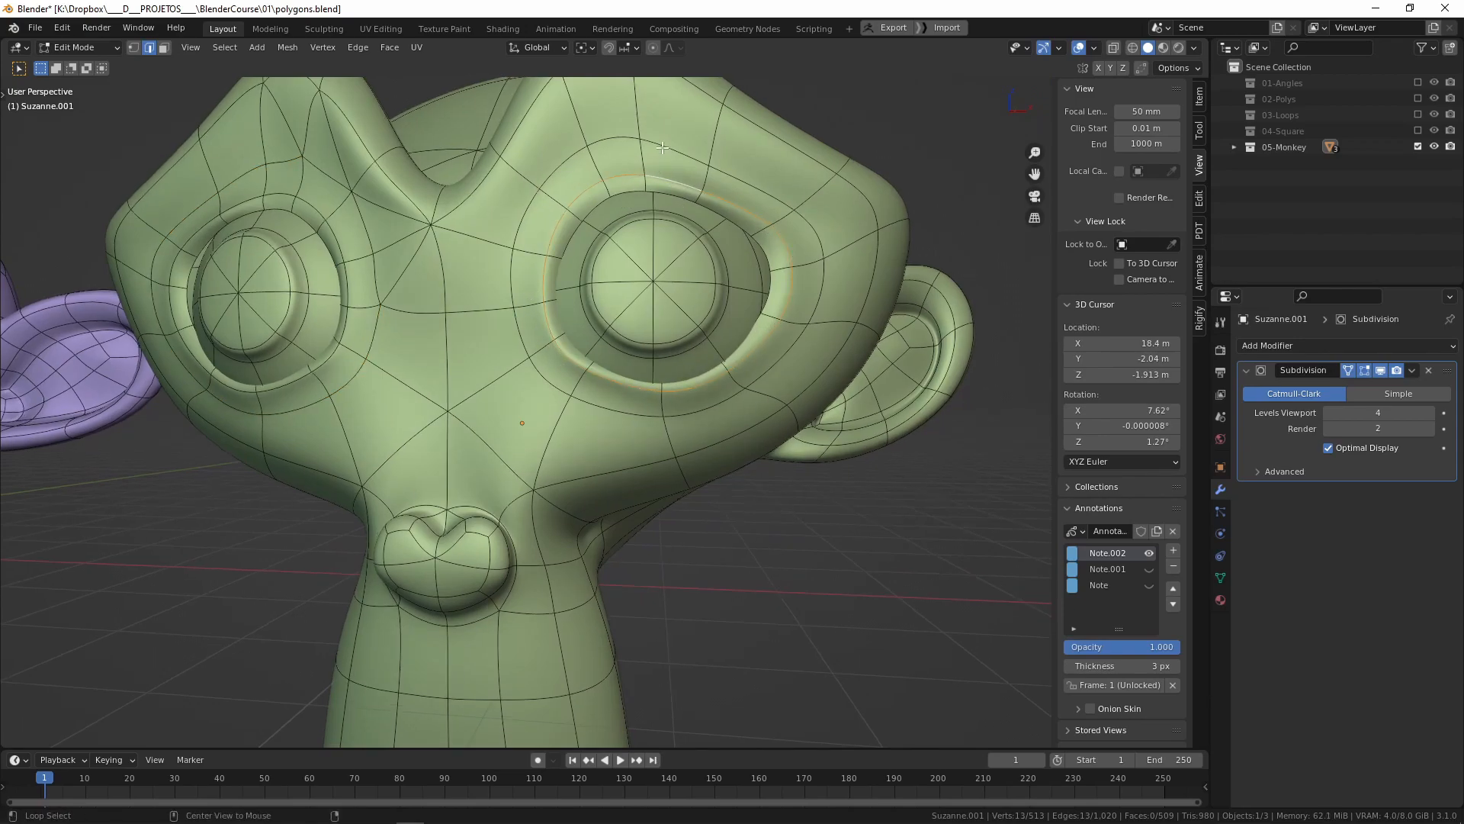
Leave Edit Mode on the green head and select the blue patch beside it.
middle_drag(631, 217, 569, 432)
scroll(675, 212, down, 2)
key(Tab)
middle_drag(696, 258, 338, 230)
click(637, 220)
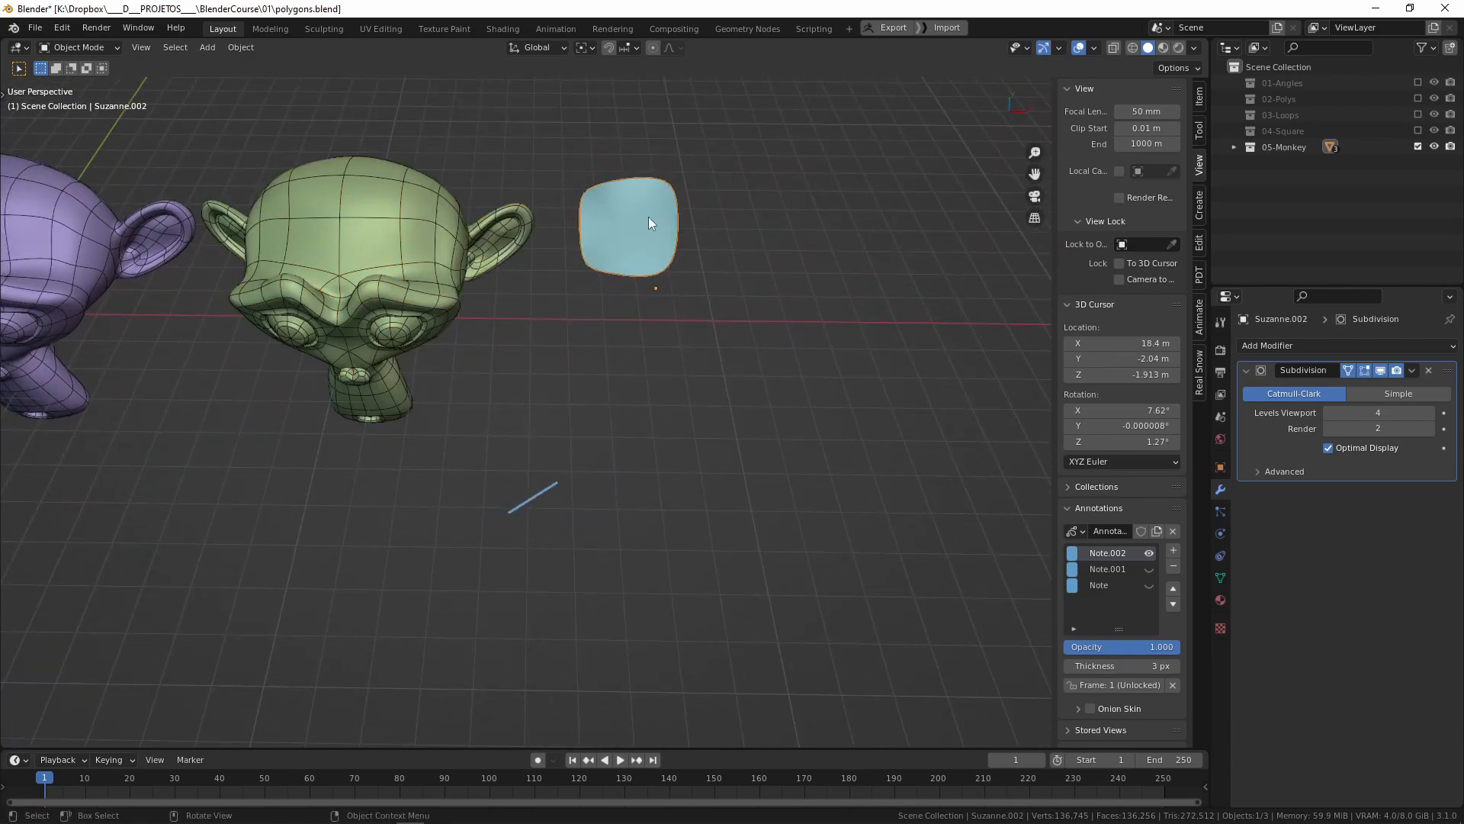
middle_drag(685, 226, 638, 315)
Examine the blue patch's vertices and single face in Edit Mode.
key(a)
key(grave)
scroll(681, 359, up, 2)
shift+middle_drag(682, 359, 637, 447)
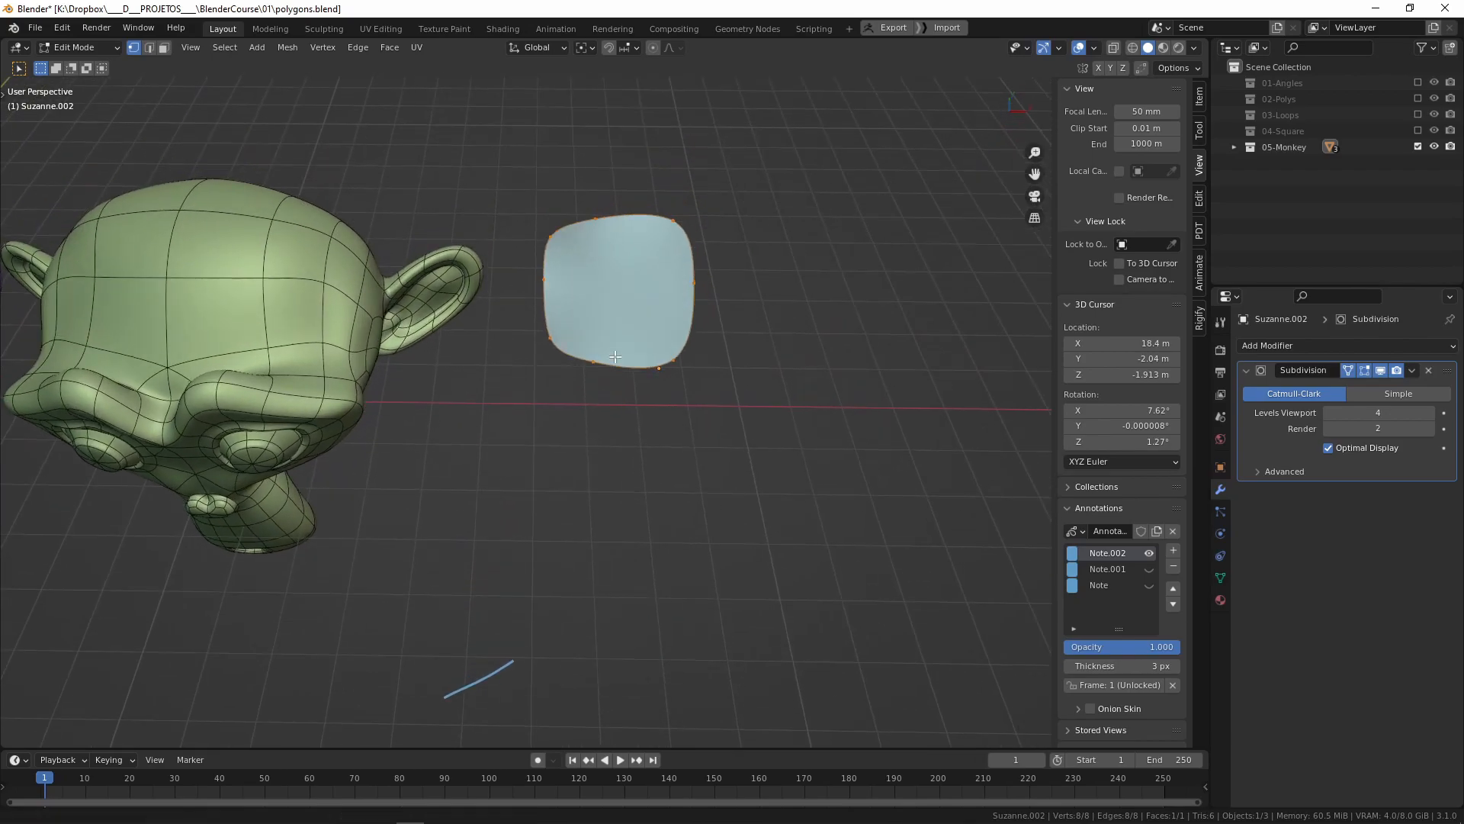
scroll(632, 438, up, 2)
middle_drag(566, 388, 562, 291)
key(3)
key(Tab)
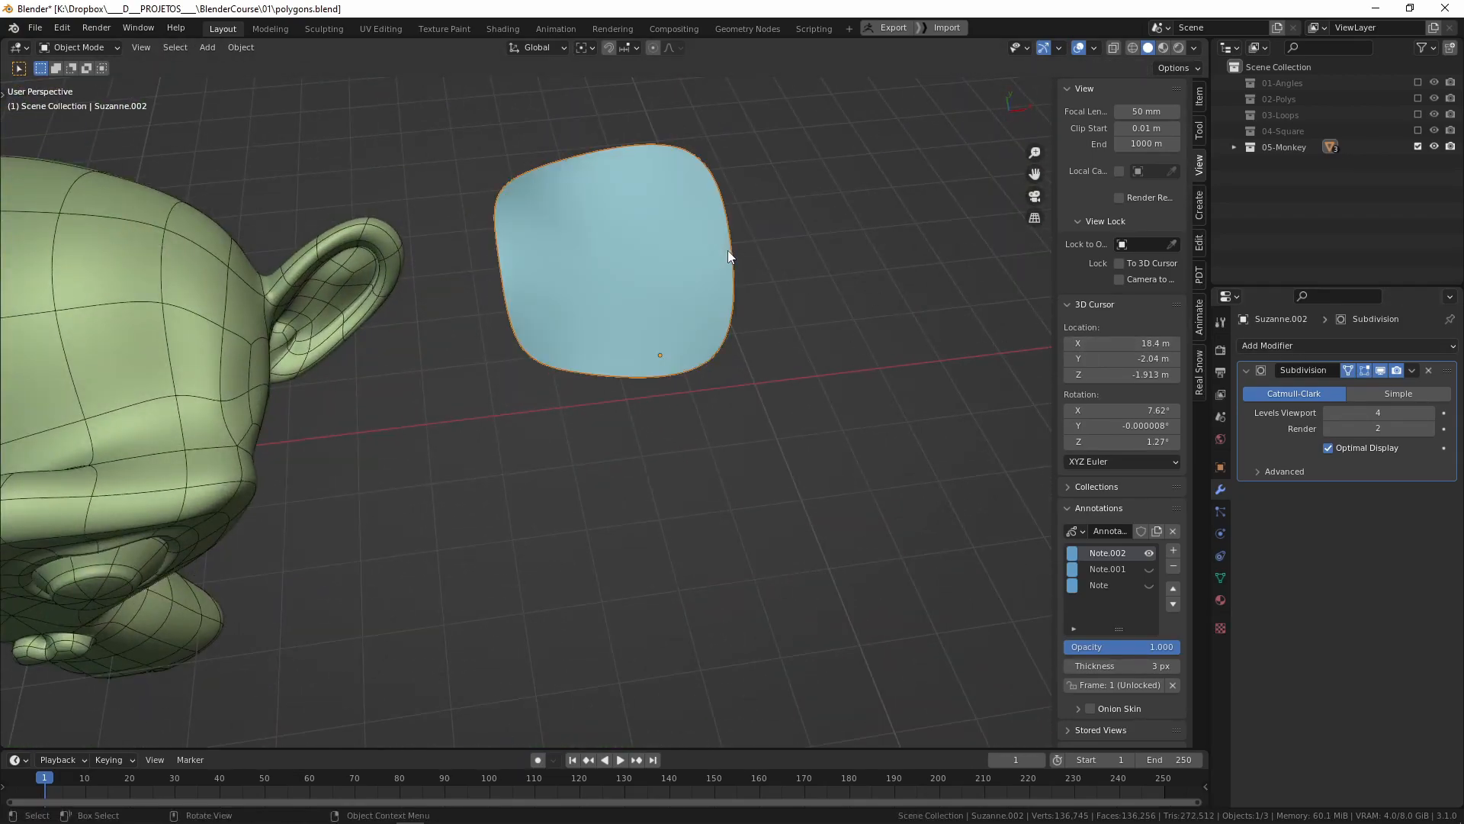
Remove the blue patch's Subdivision modifier and connect its upper mid-edge vertex to the lower one across the face.
click(1429, 371)
middle_drag(771, 264, 624, 296)
key(Tab)
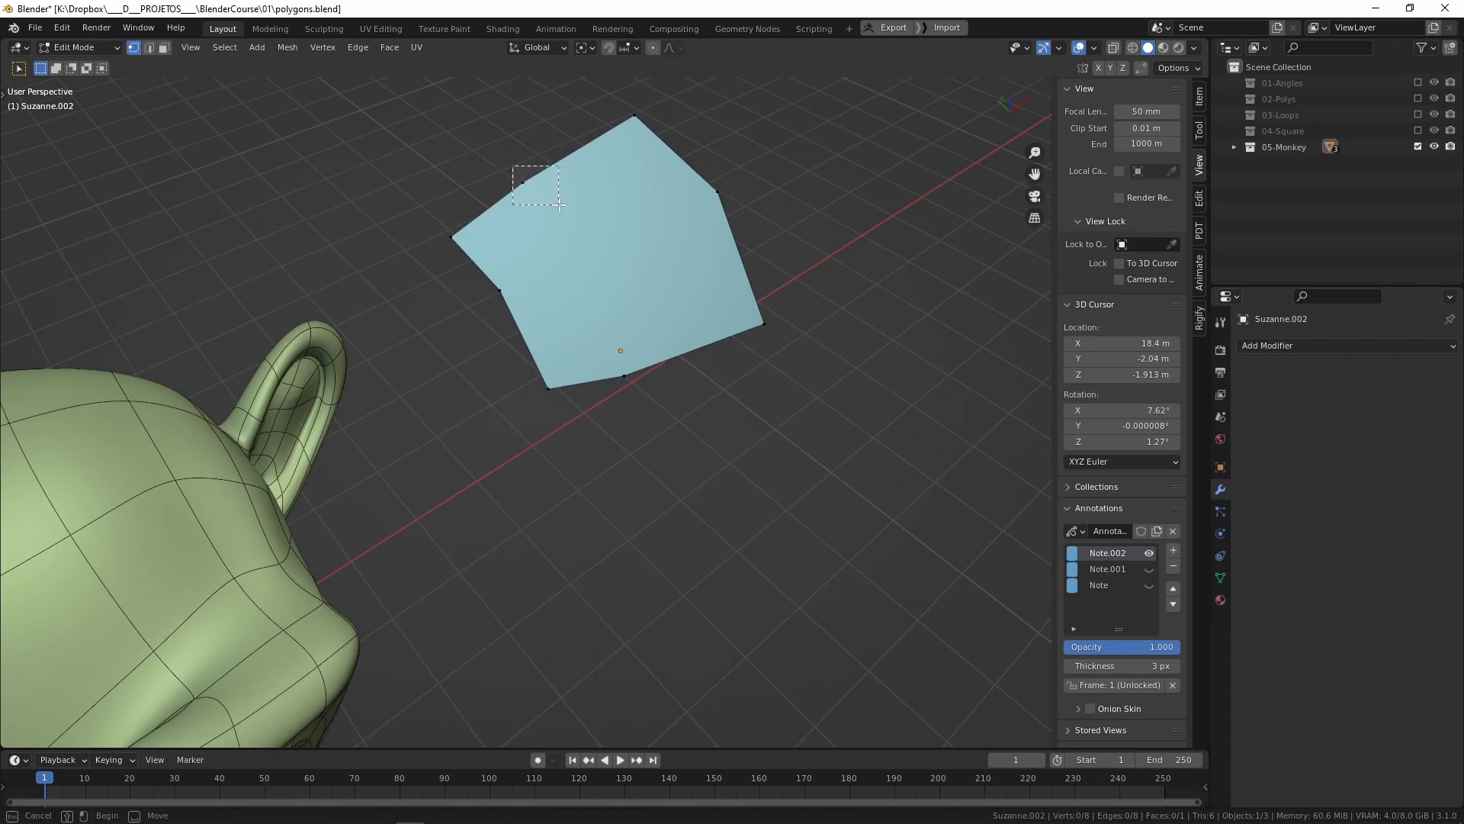
middle_drag(655, 323, 475, 294)
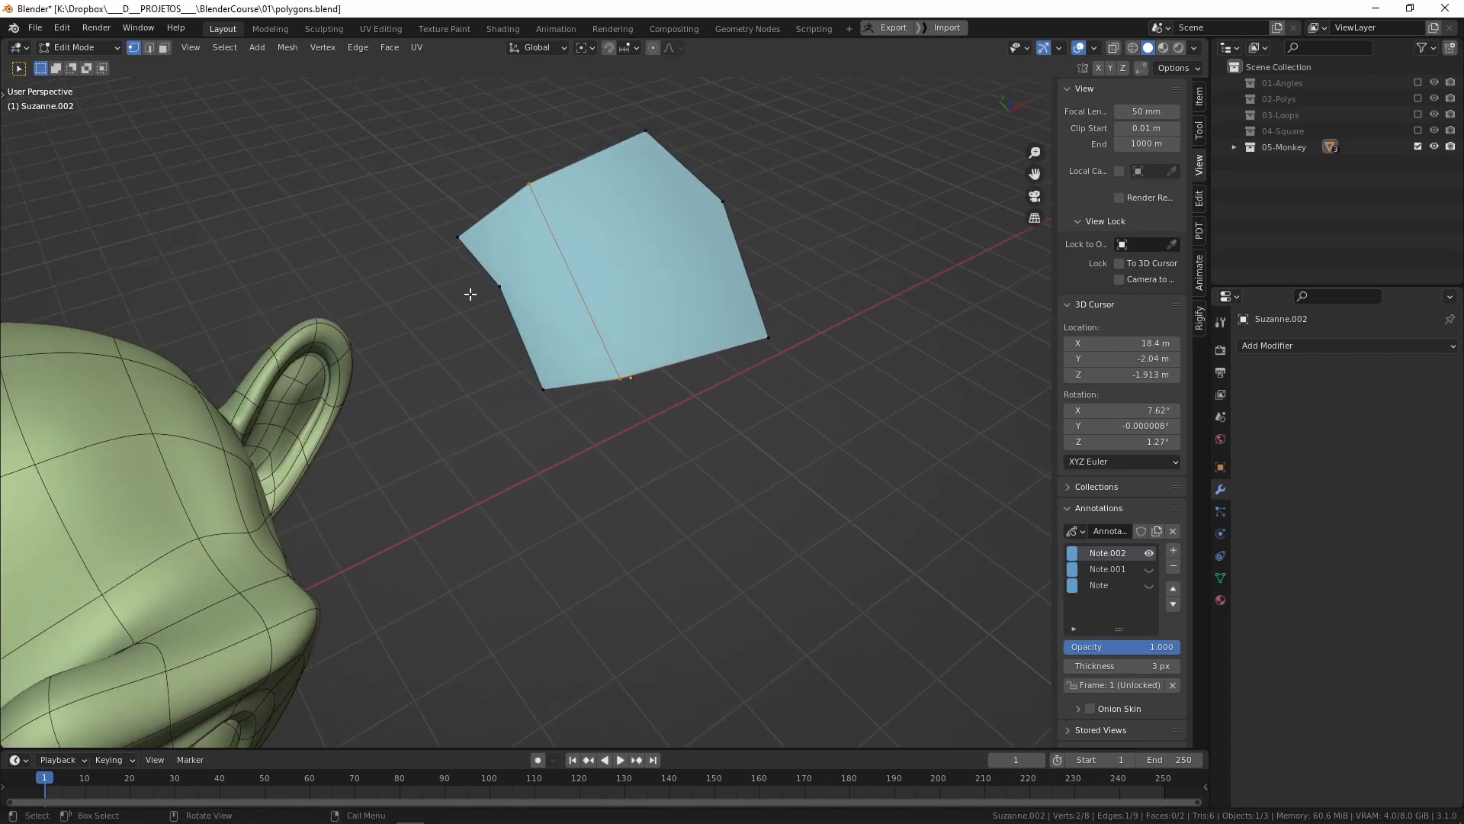
Examine the divided blue patch in Object and Edit Mode.
middle_drag(733, 286, 633, 290)
key(Tab)
click(635, 264)
key(Tab)
key(alt+s)
click(605, 236)
scroll(633, 290, down, 3)
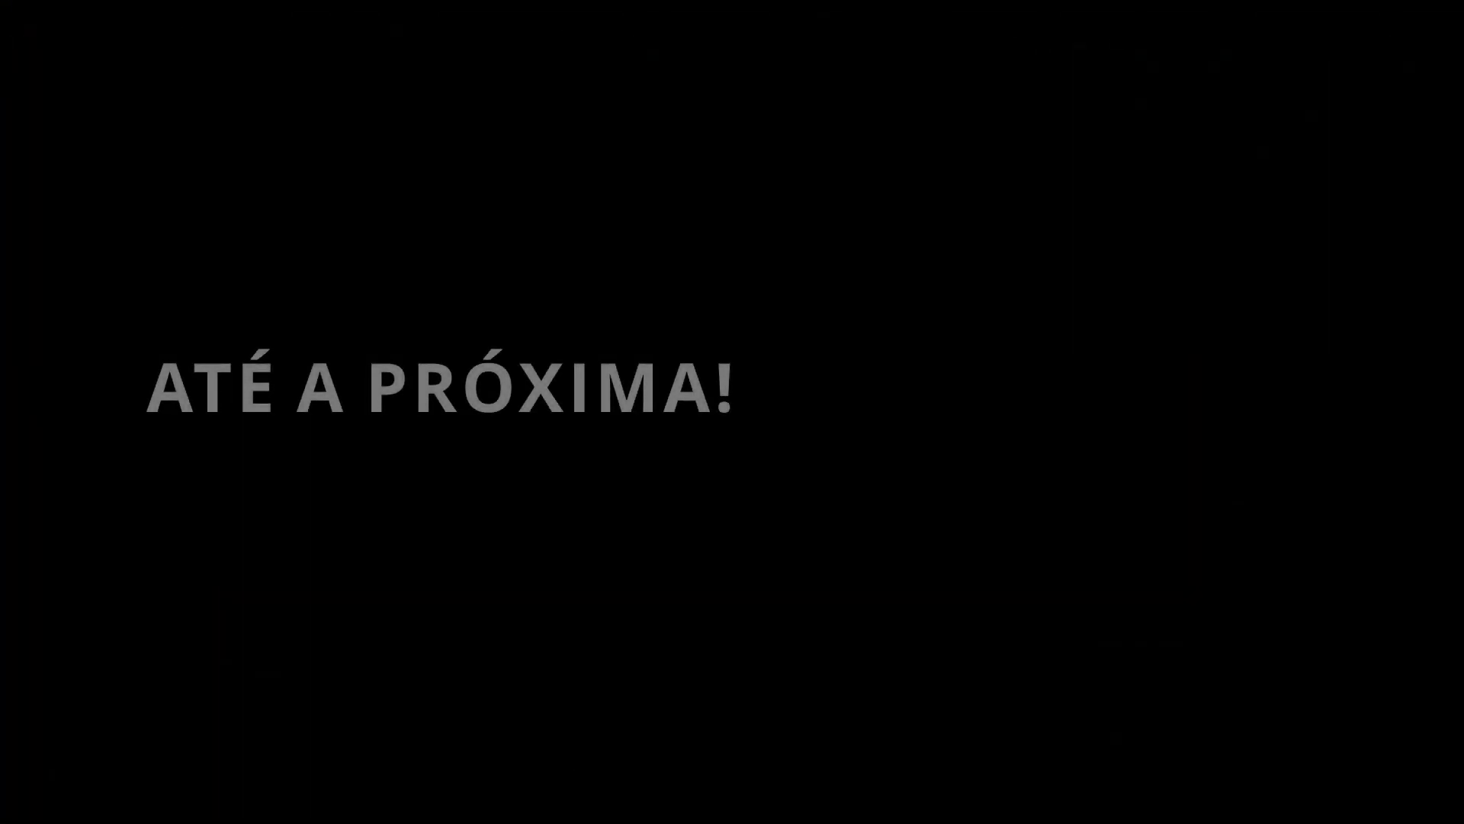